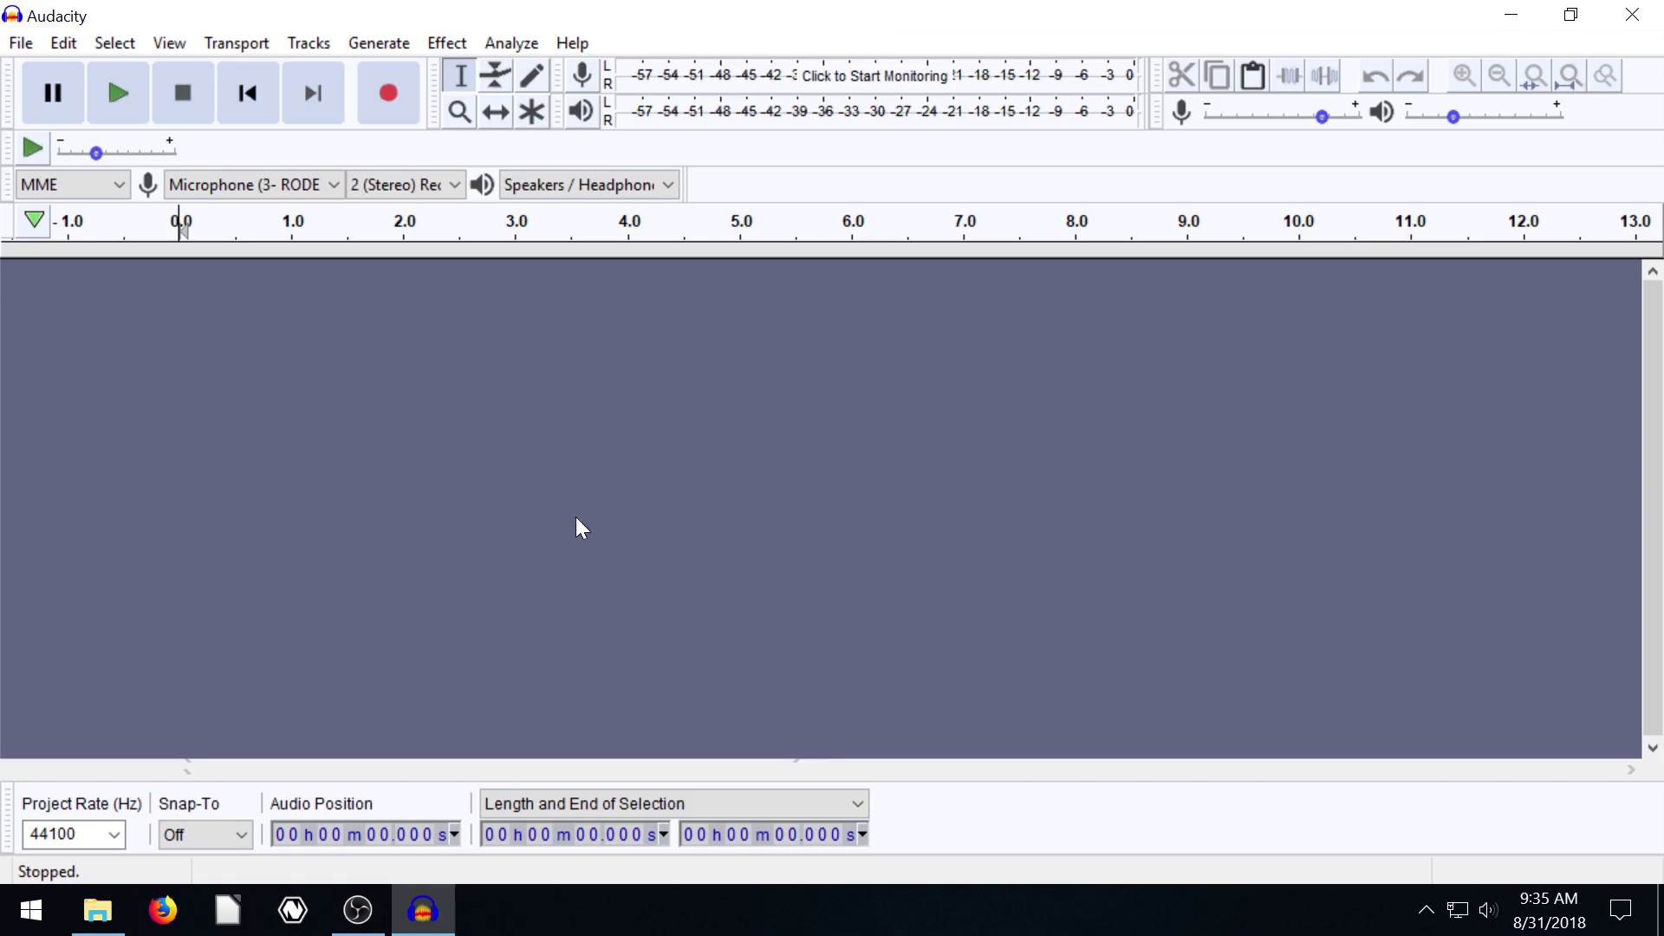
Step: Play Run Off - 9194 in VLC, pause and resume it, then close the player
mouse_move(82, 929)
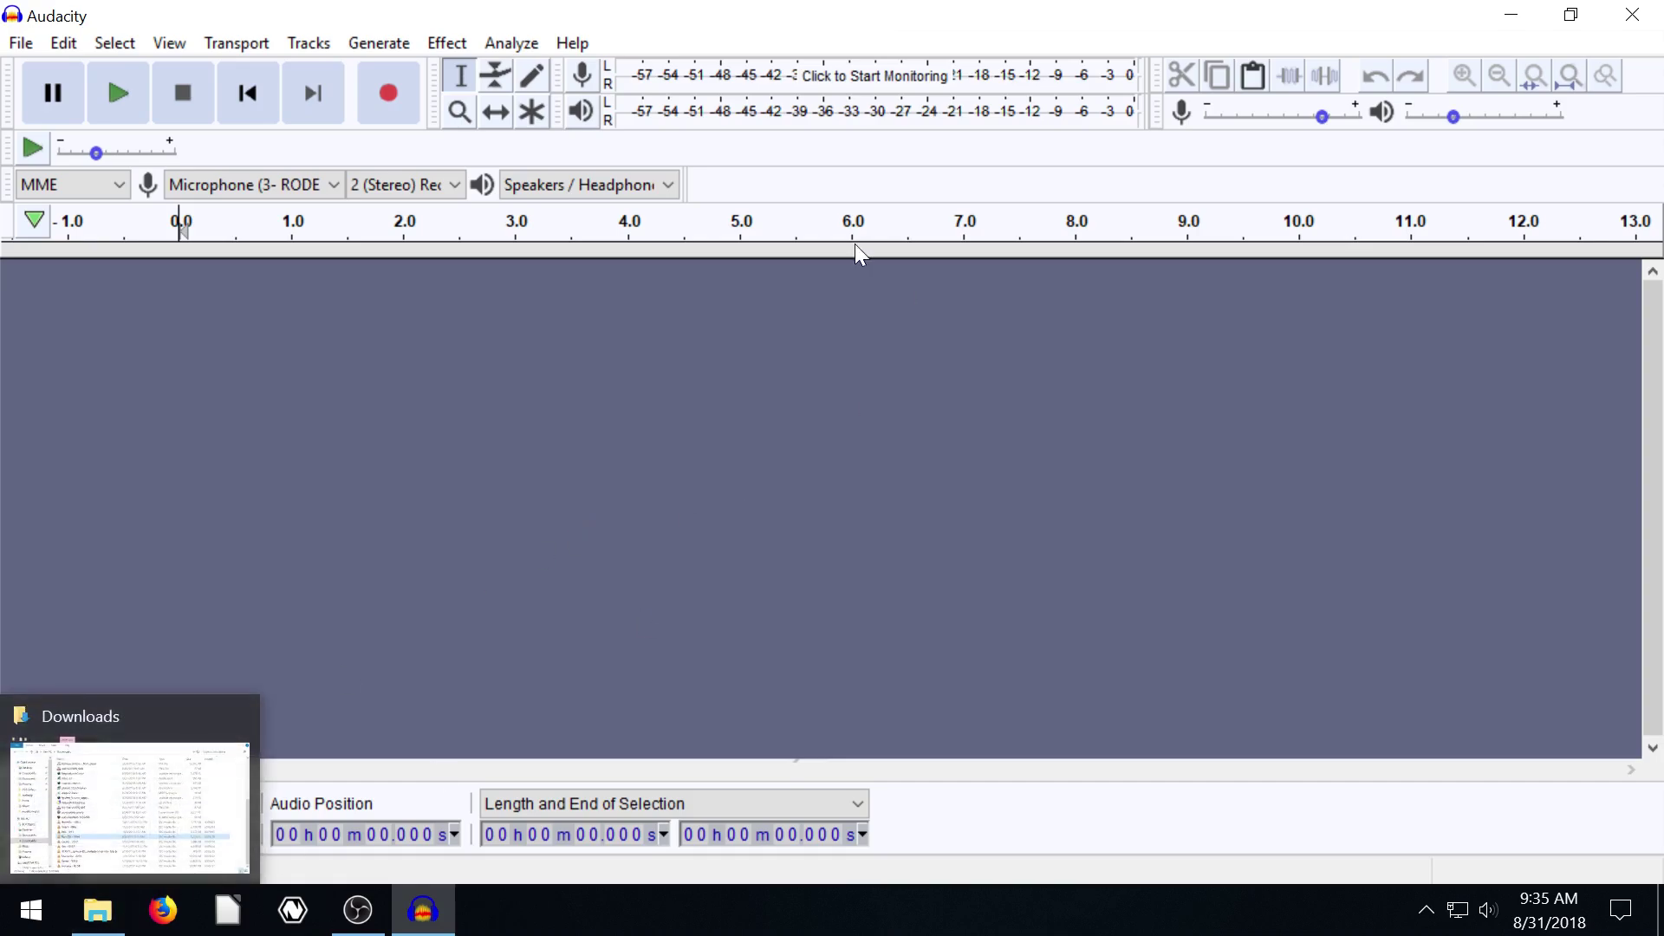
left_click(82, 930)
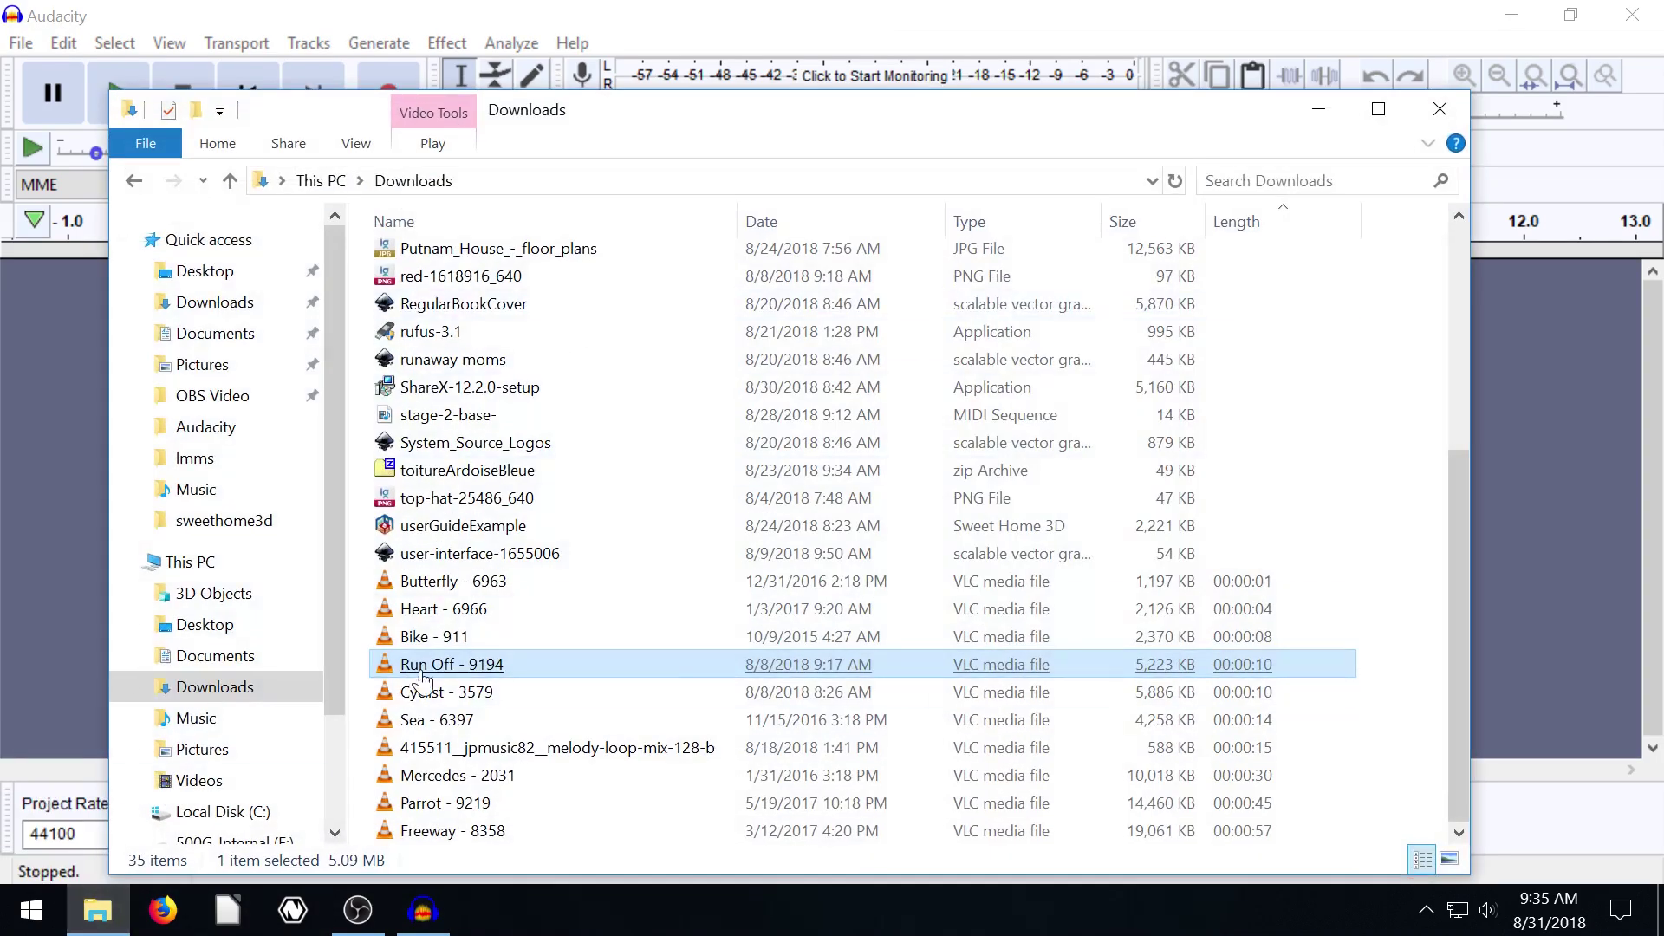
double_click(425, 667)
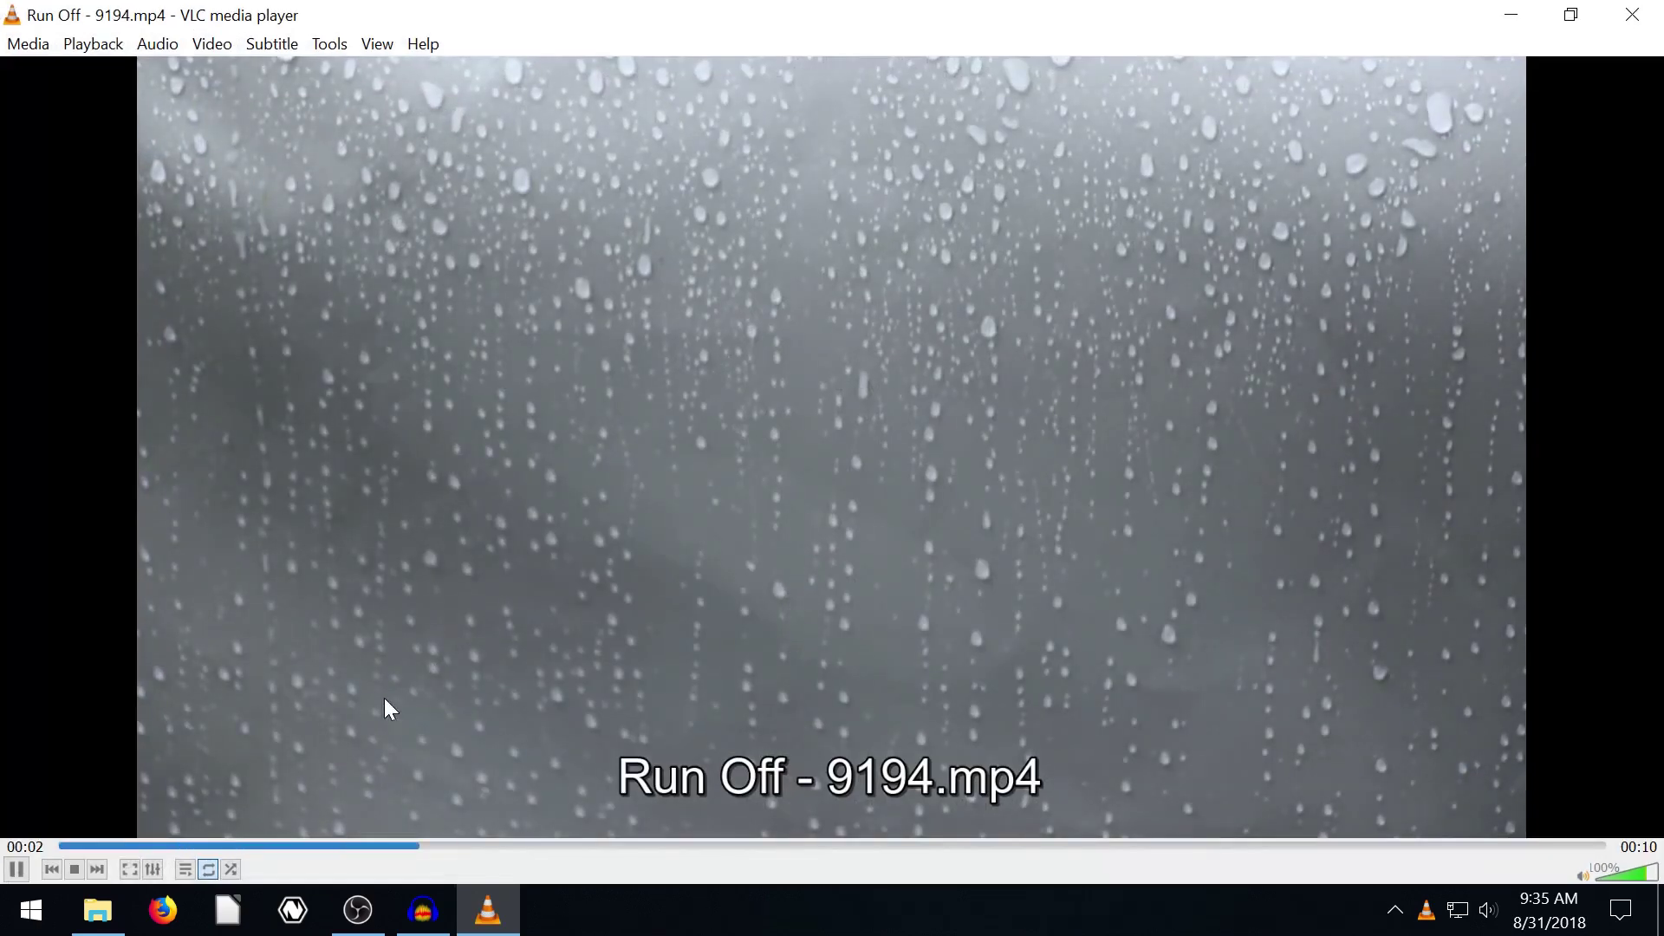
left_click(16, 869)
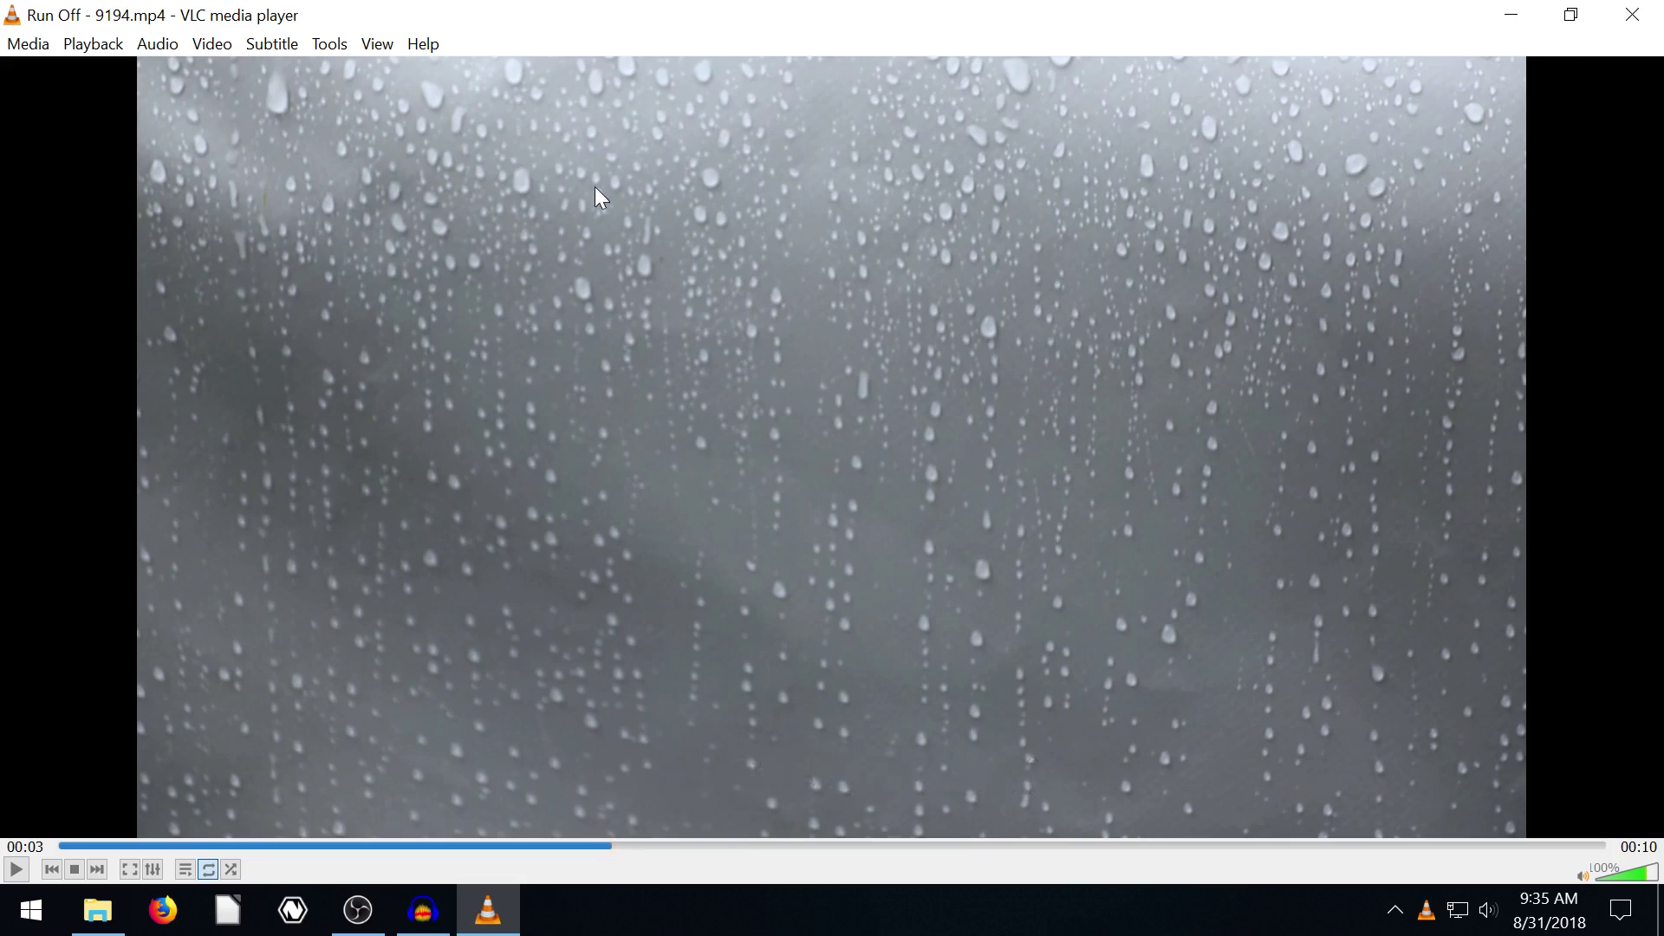
left_click(16, 869)
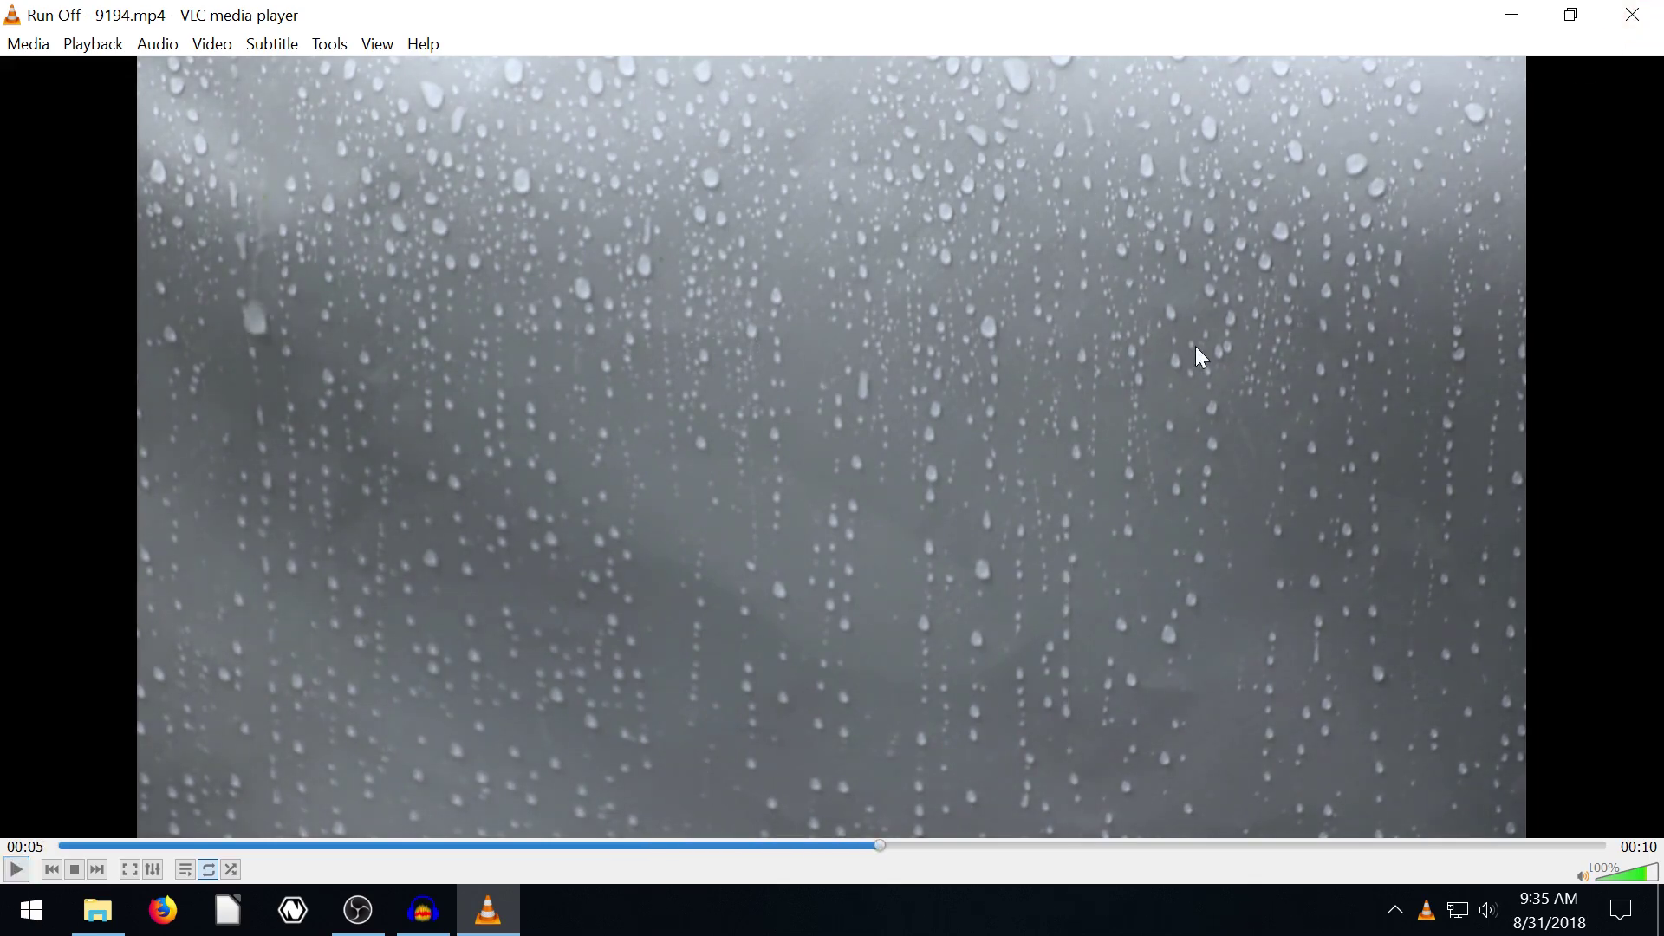
left_click(1632, 15)
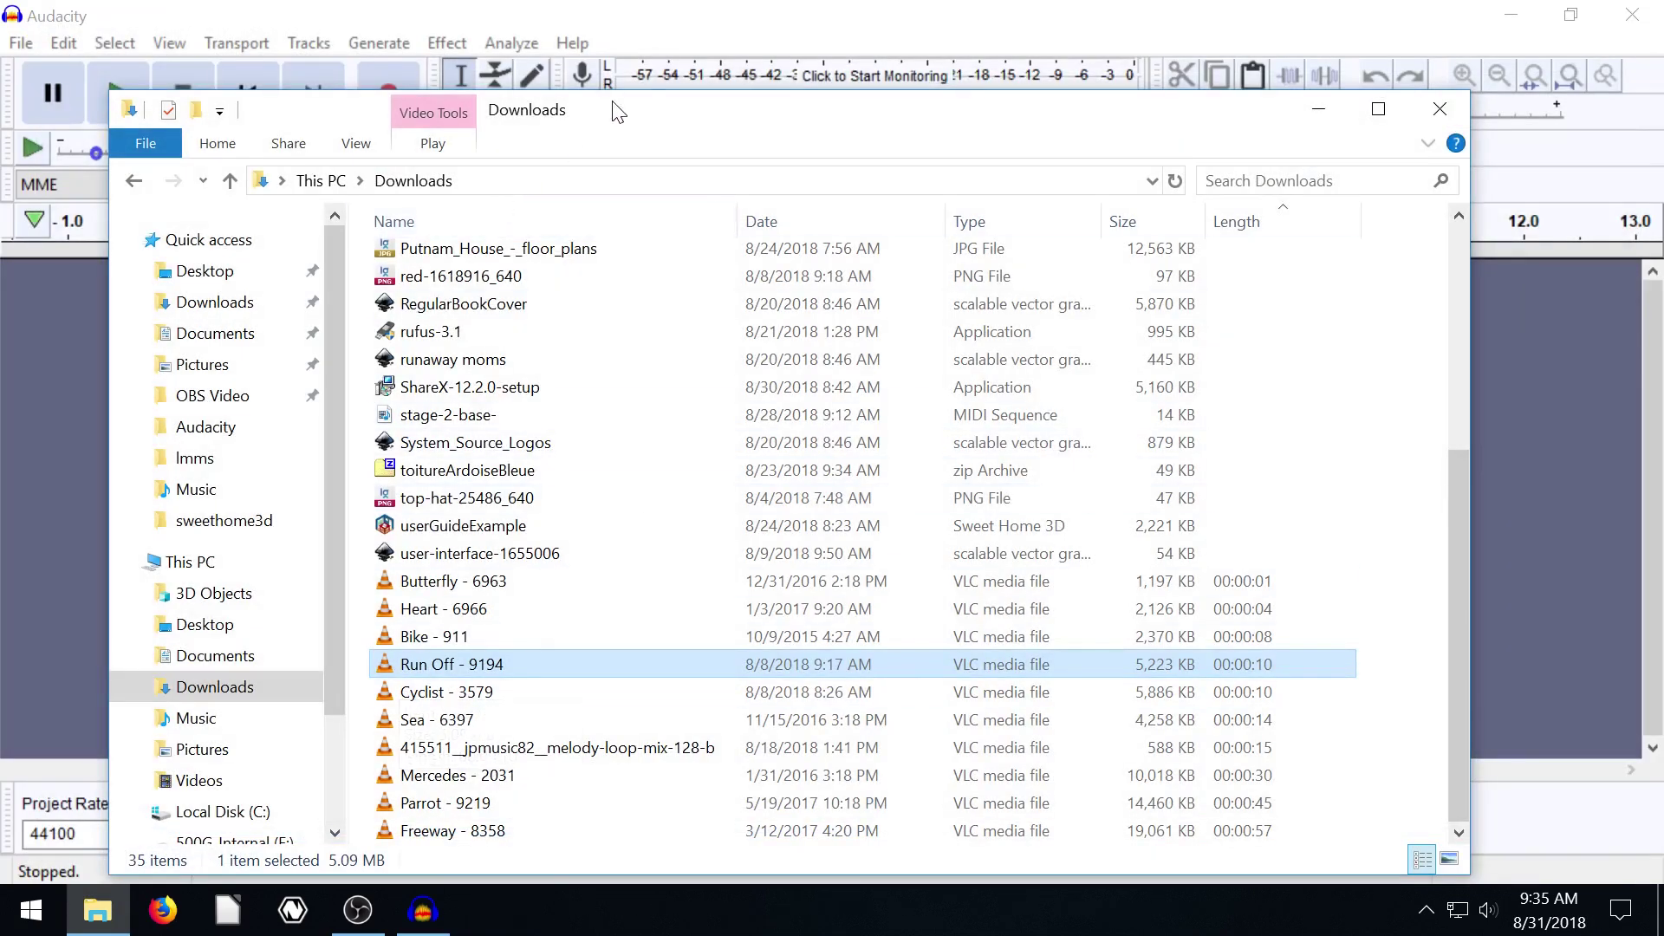
Step: Drag Run Off - 9194 into Audacity as a 48000 Hz stereo track, then close Downloads
left_click_drag(620, 109, 1107, 127)
left_click_drag(910, 685, 367, 503)
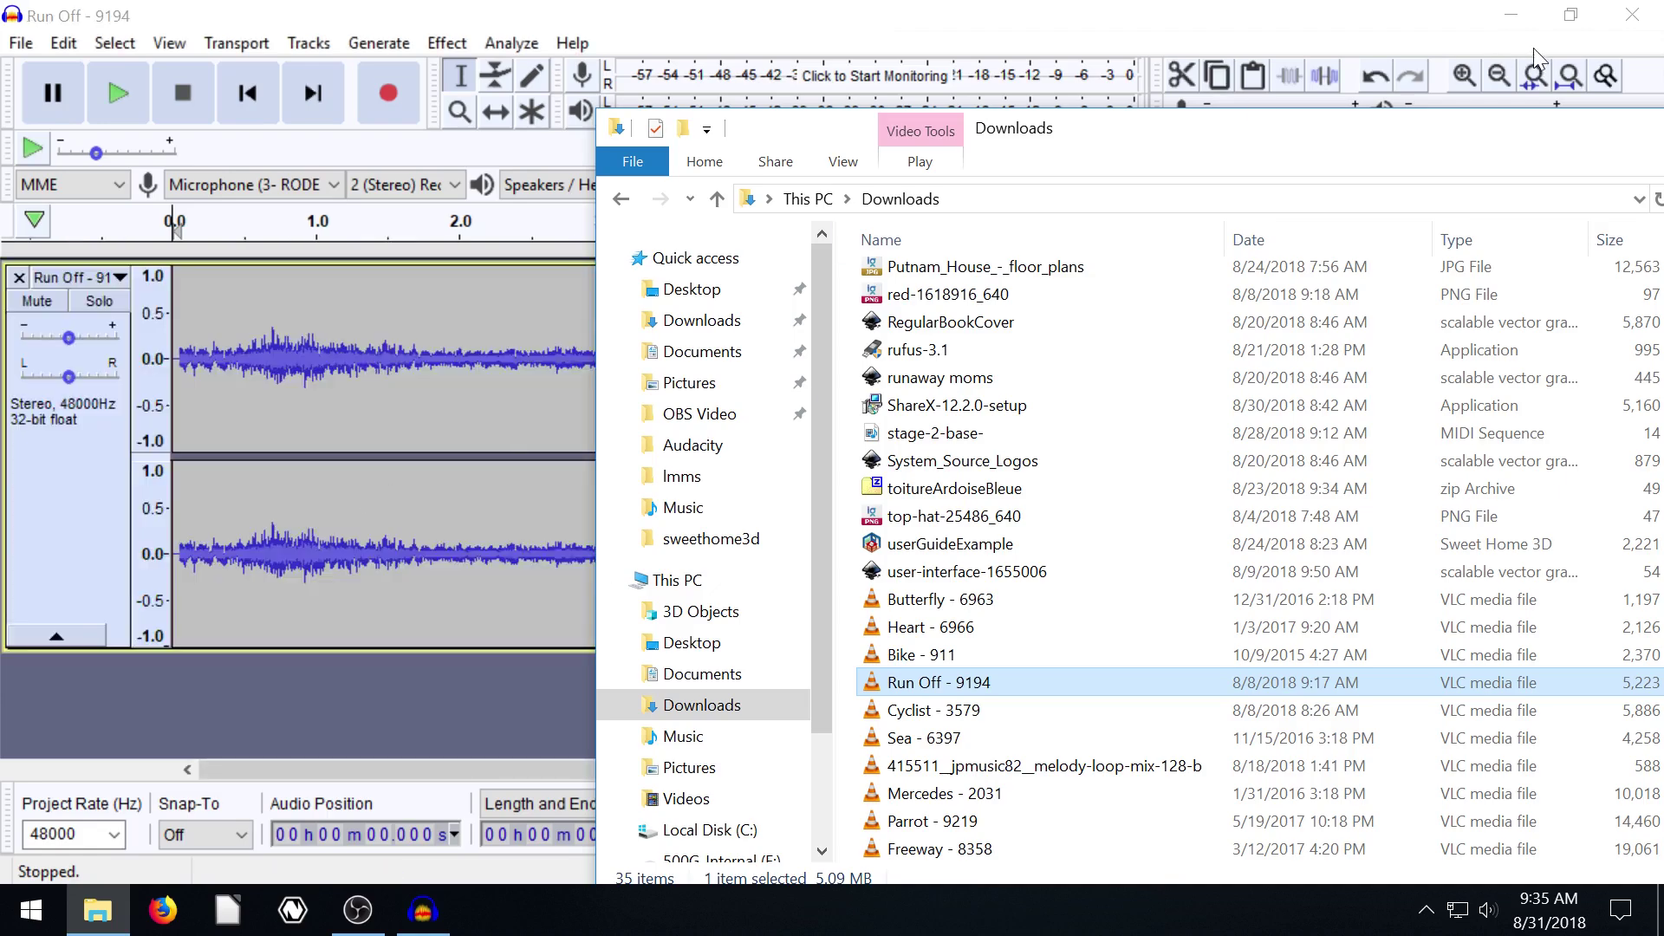
double_click(1478, 133)
left_click(1466, 134)
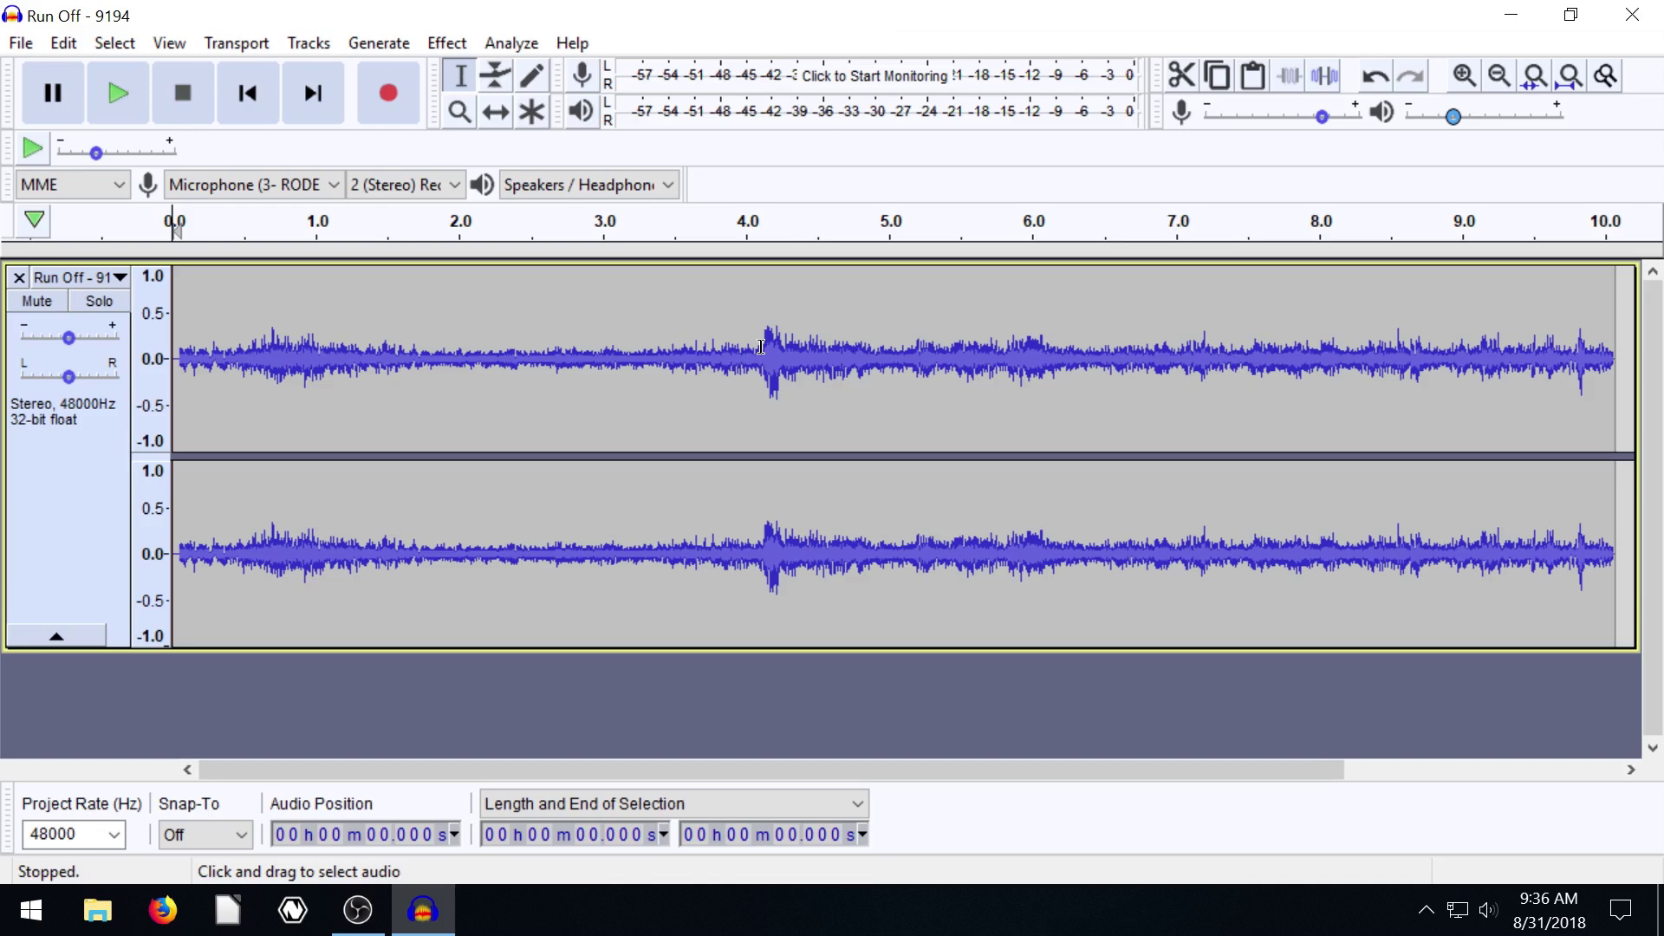
left_click(434, 362)
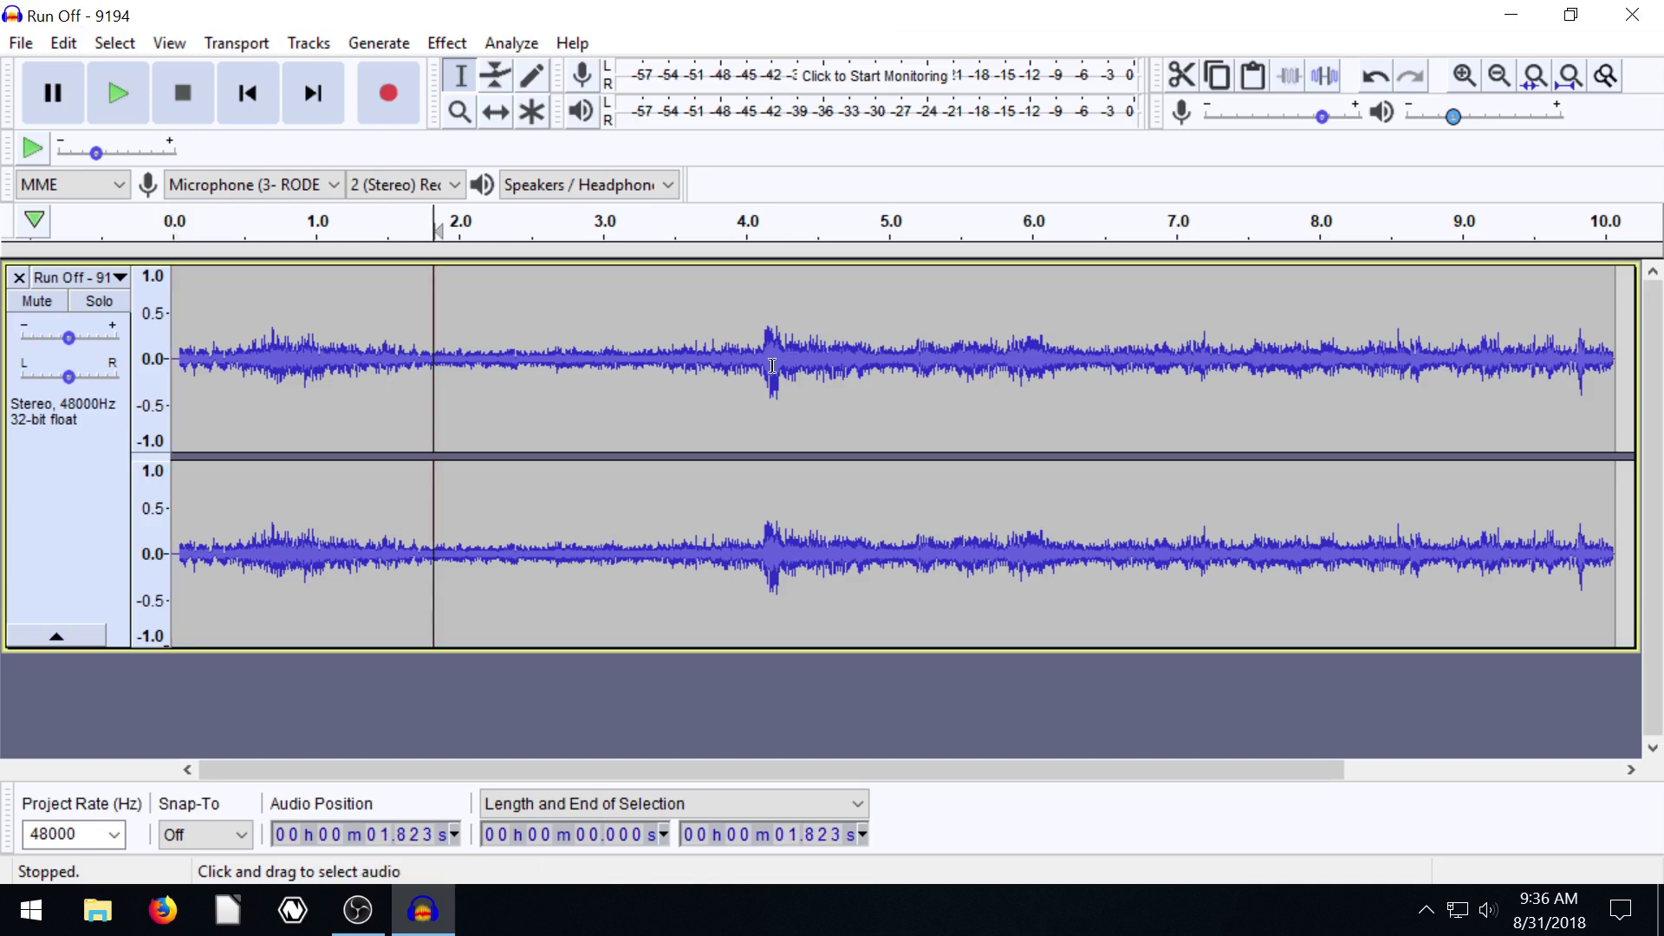
left_click(746, 364)
left_click(499, 370)
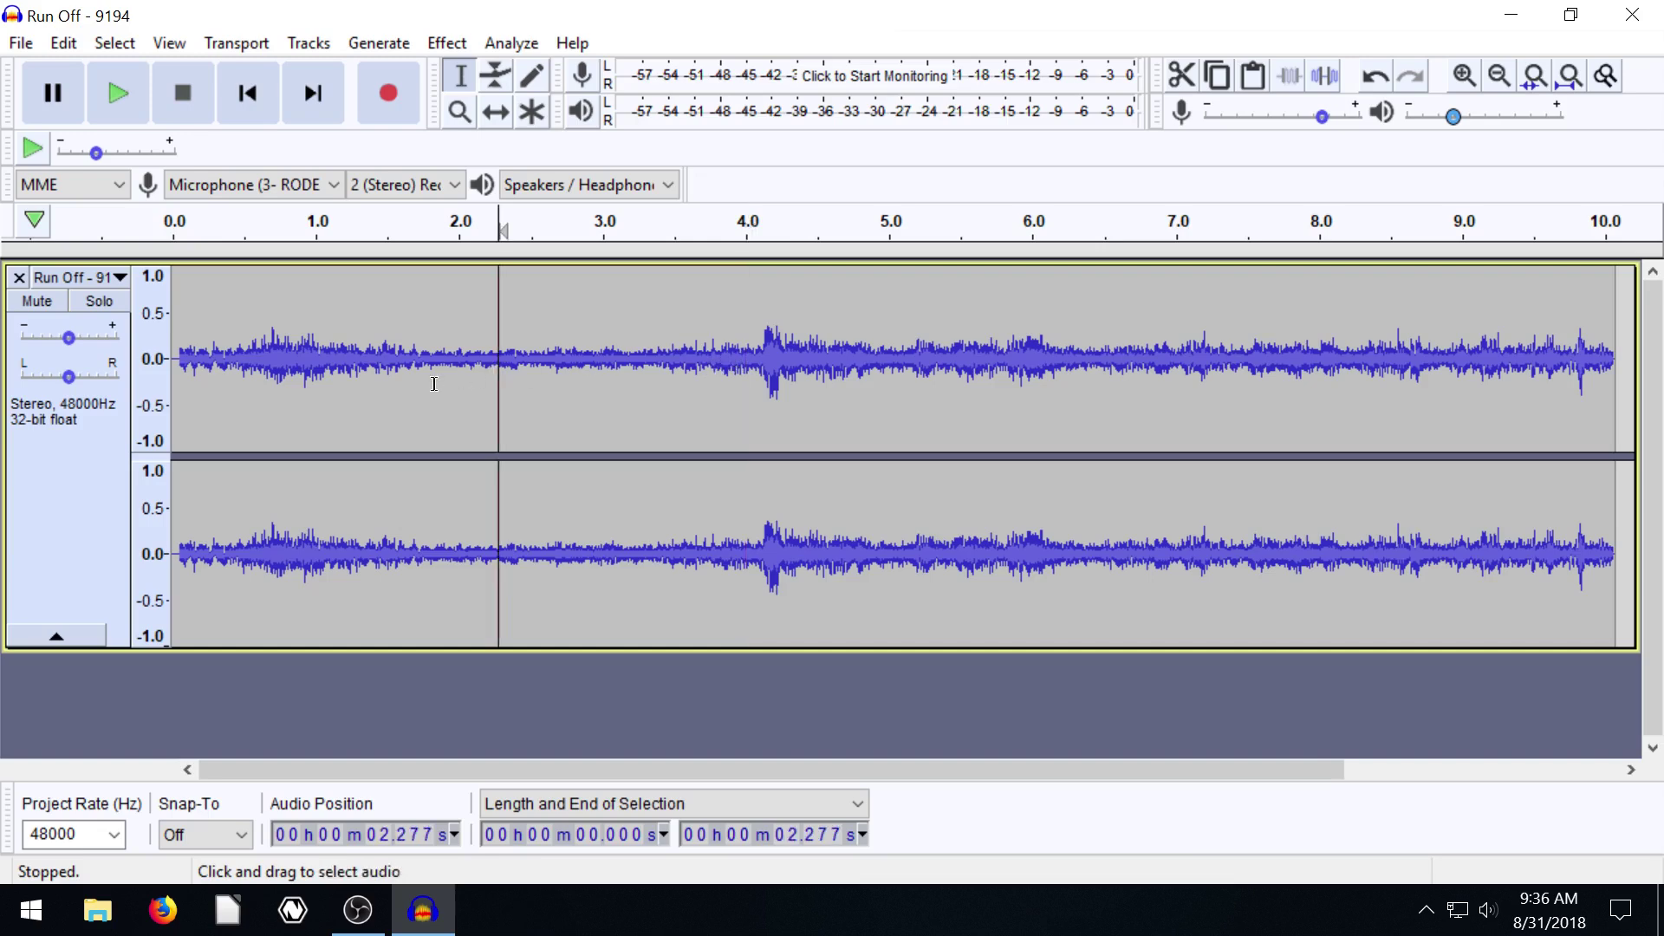
left_click(348, 366)
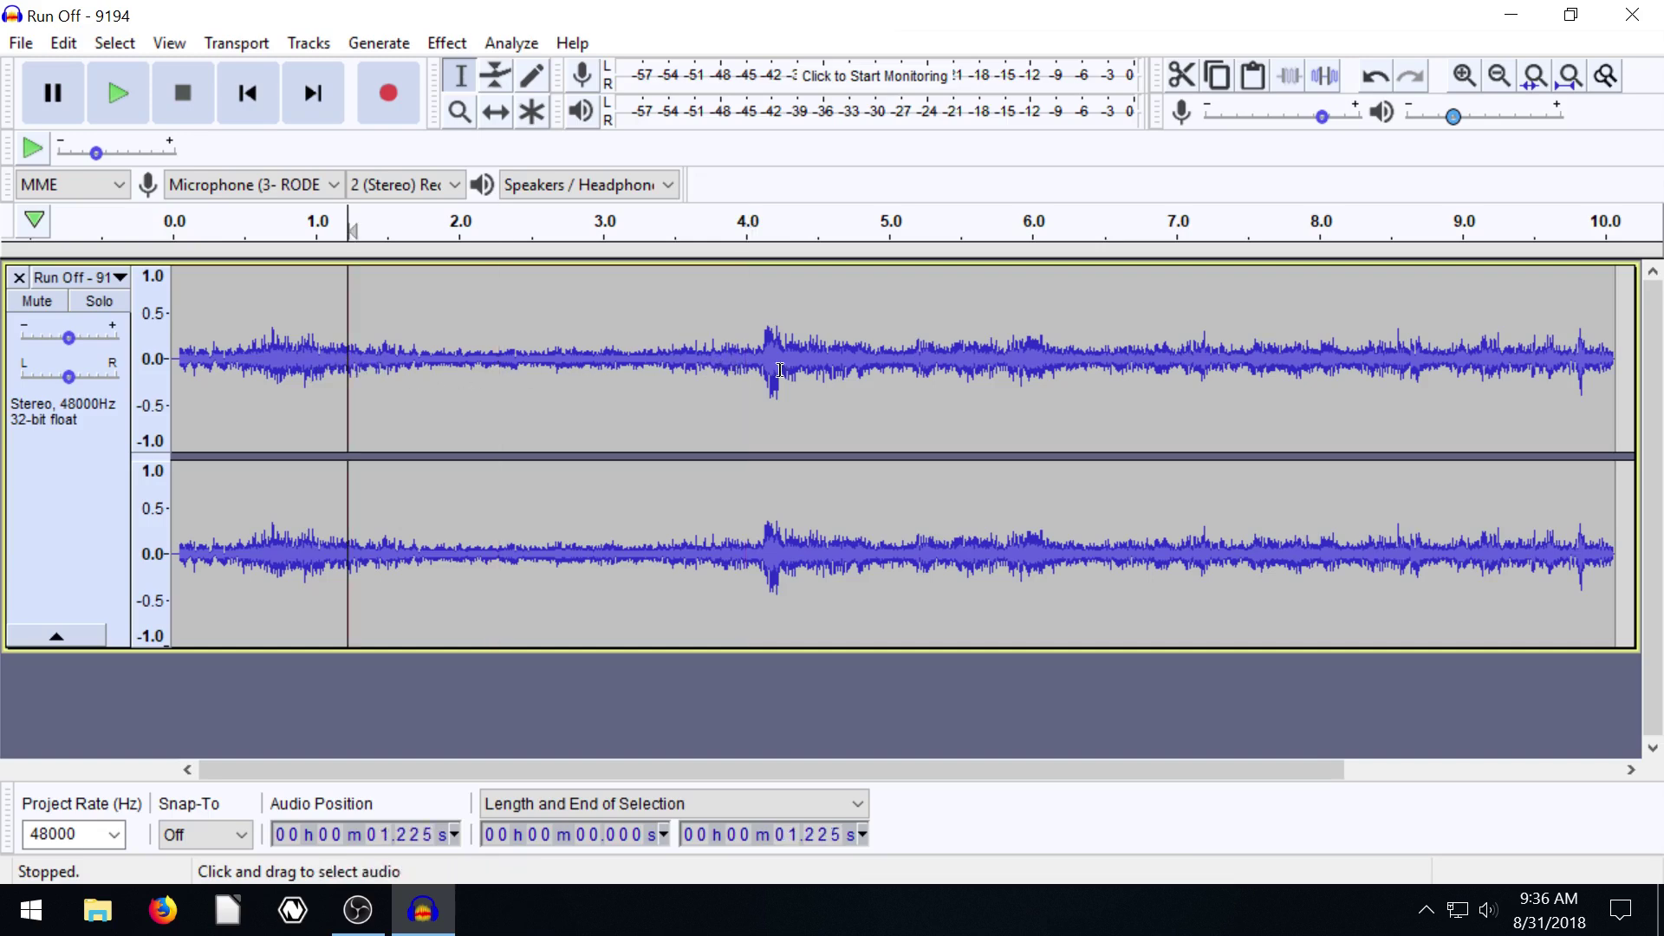
left_click(788, 368)
left_click(117, 93)
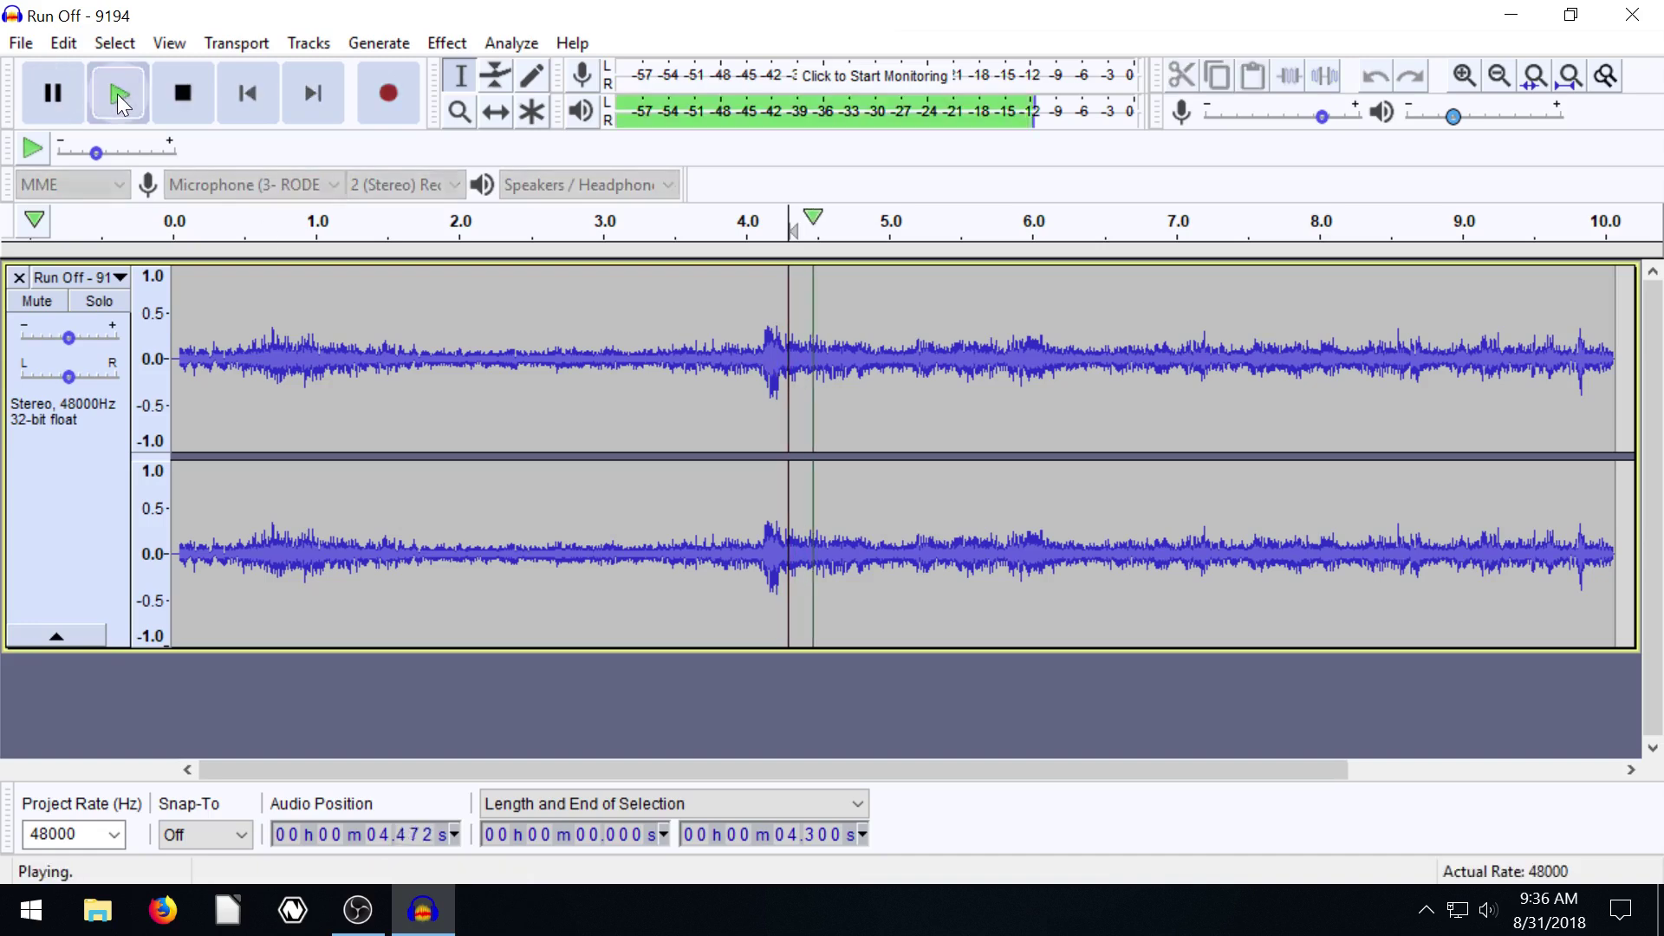
left_click(182, 95)
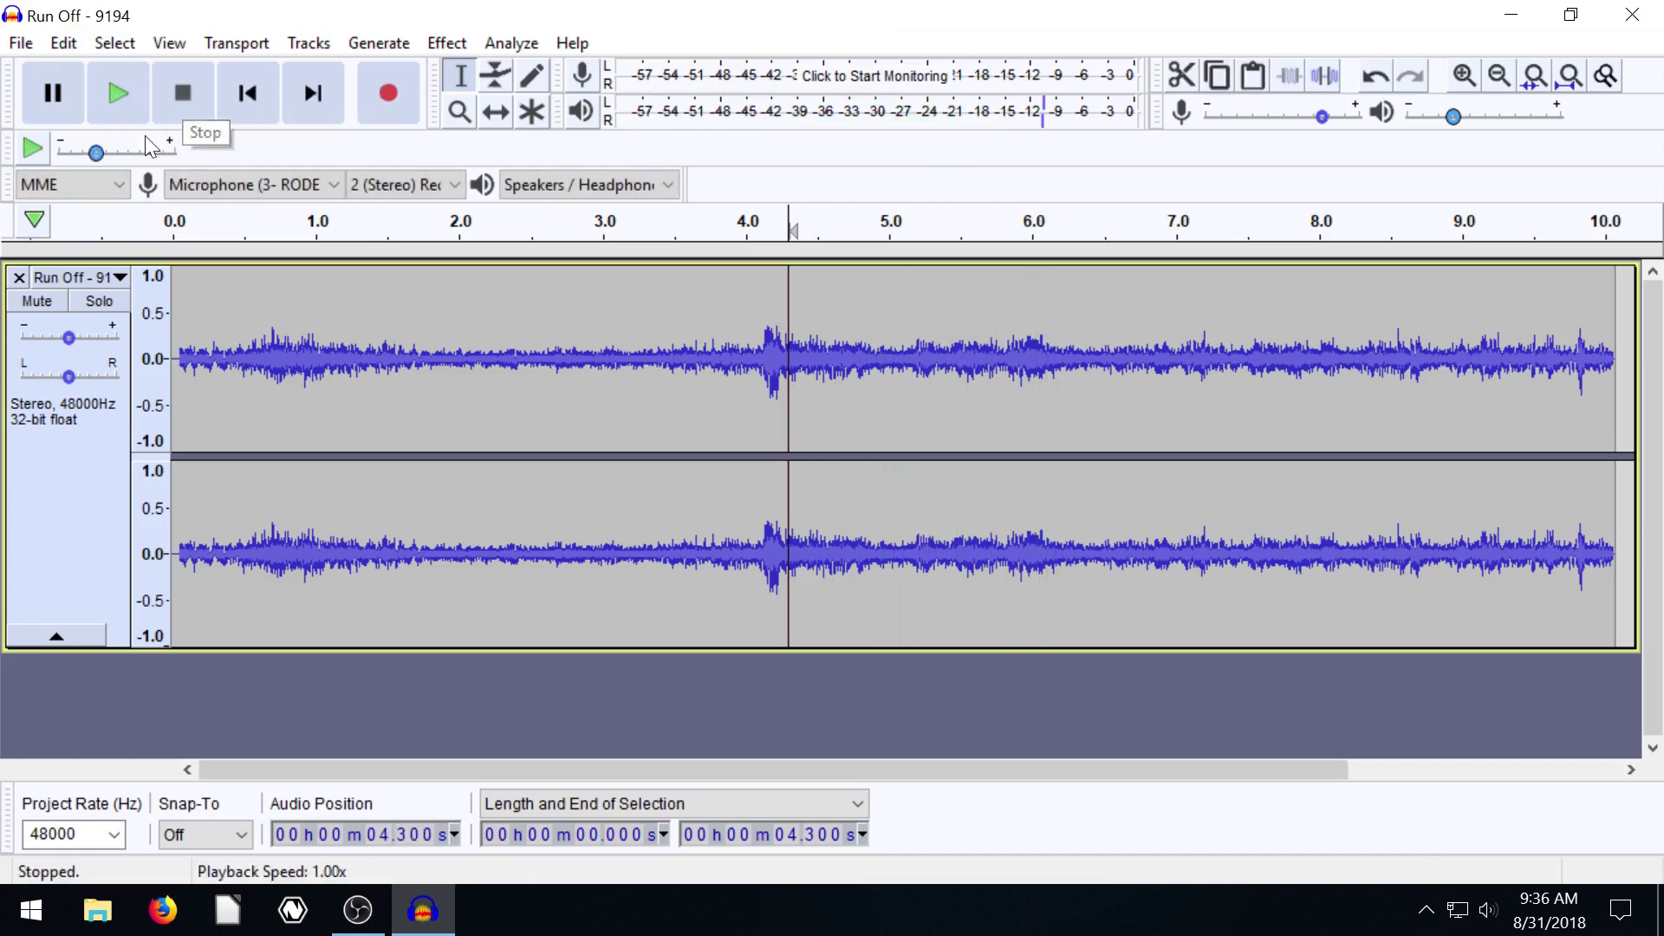
left_click(20, 43)
mouse_move(65, 254)
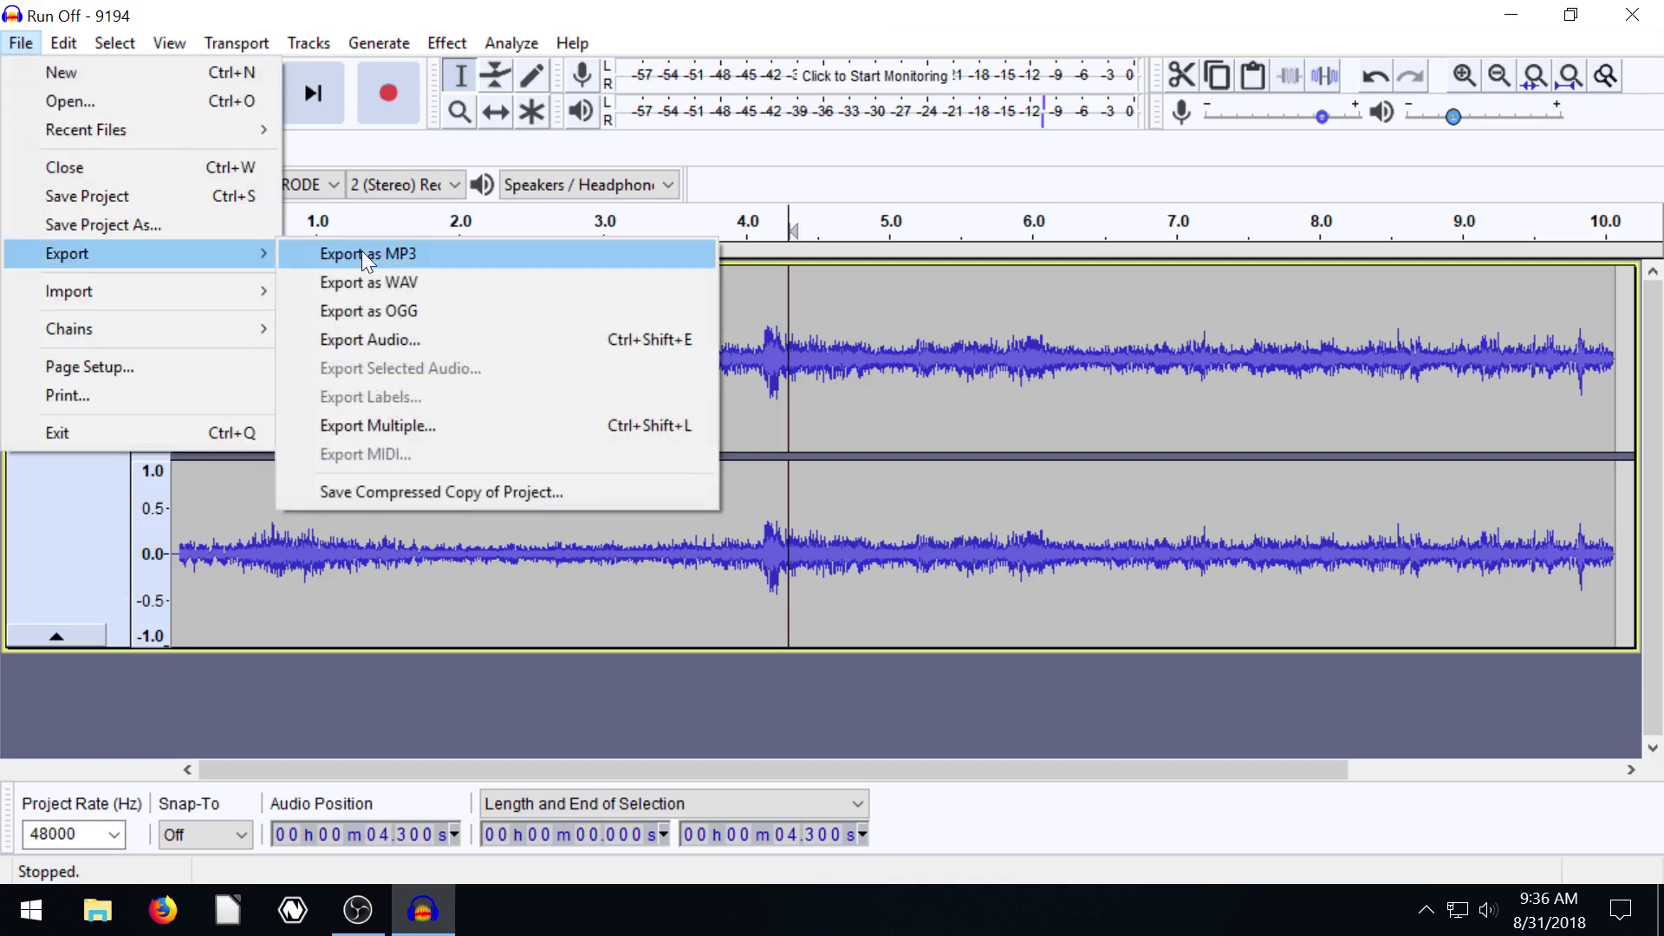
left_click(594, 18)
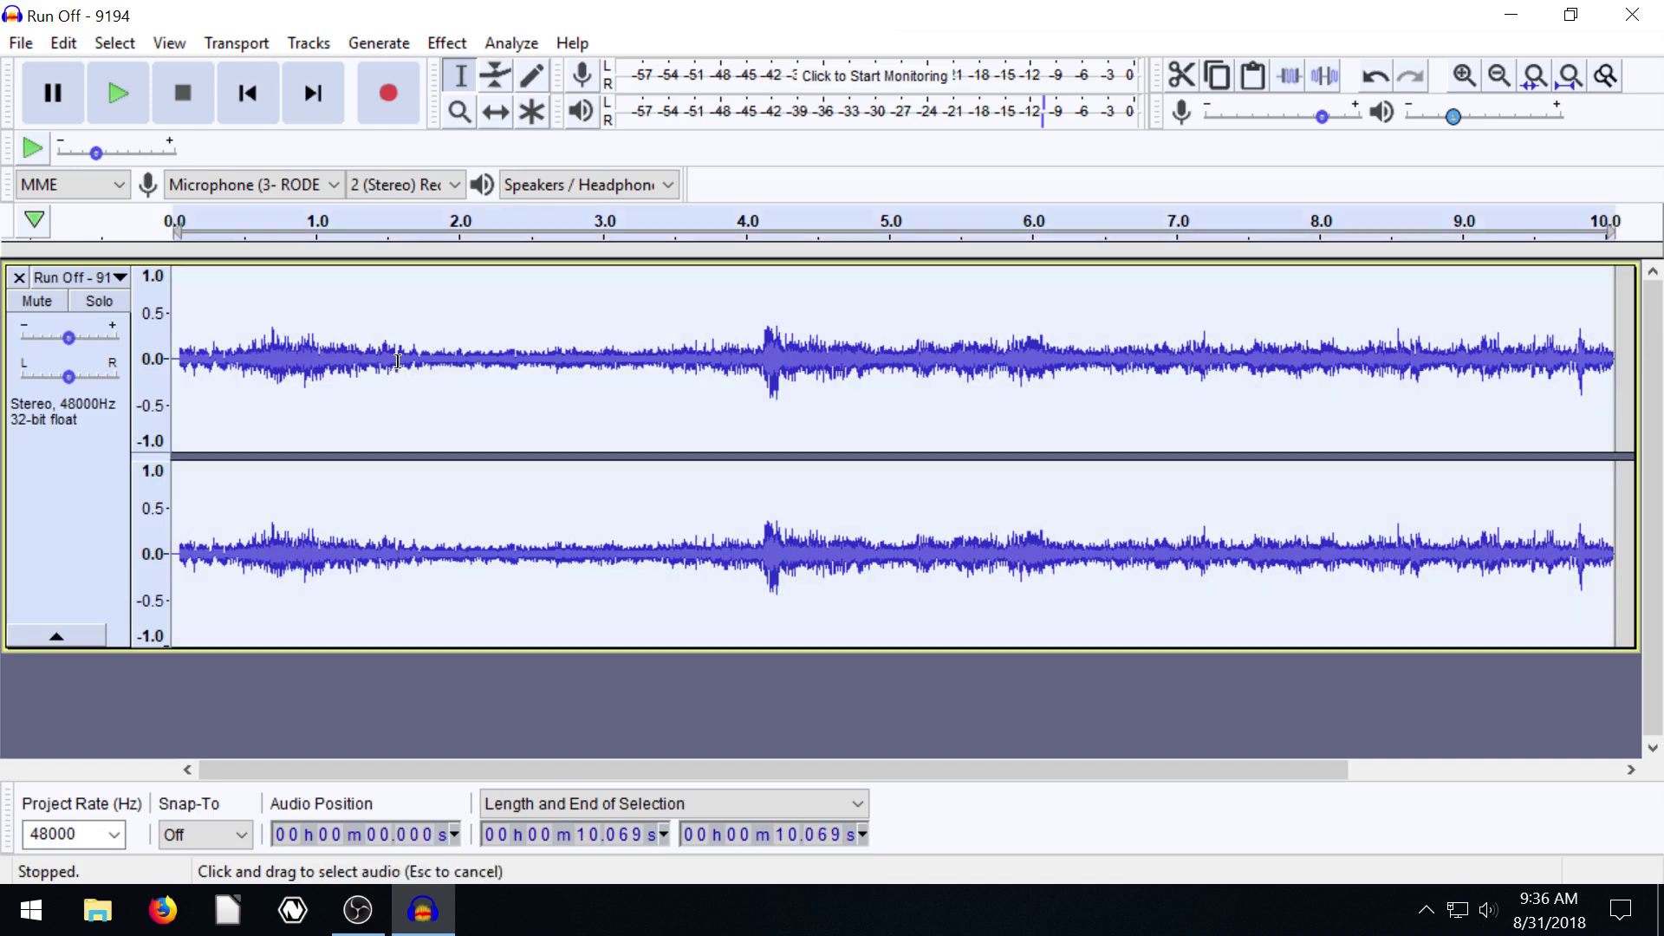
Step: Trim the rain track to the audio between about 0.23 s and 2.07 s
left_click(530, 382)
left_click_drag(468, 364, 204, 361)
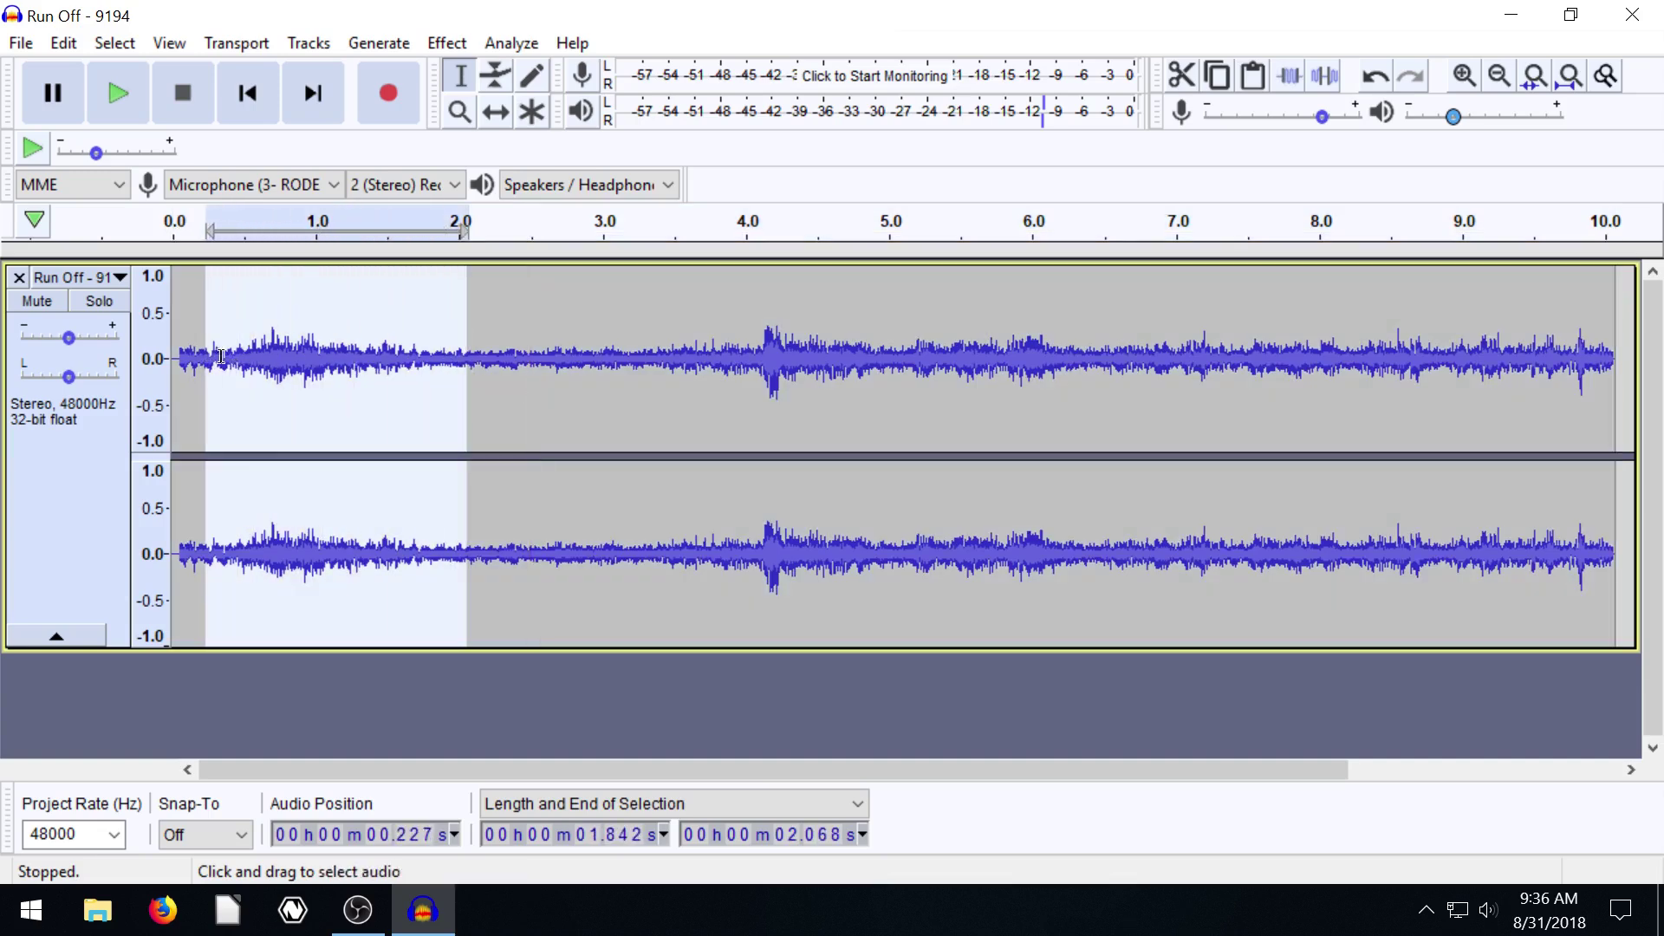
left_click(1289, 75)
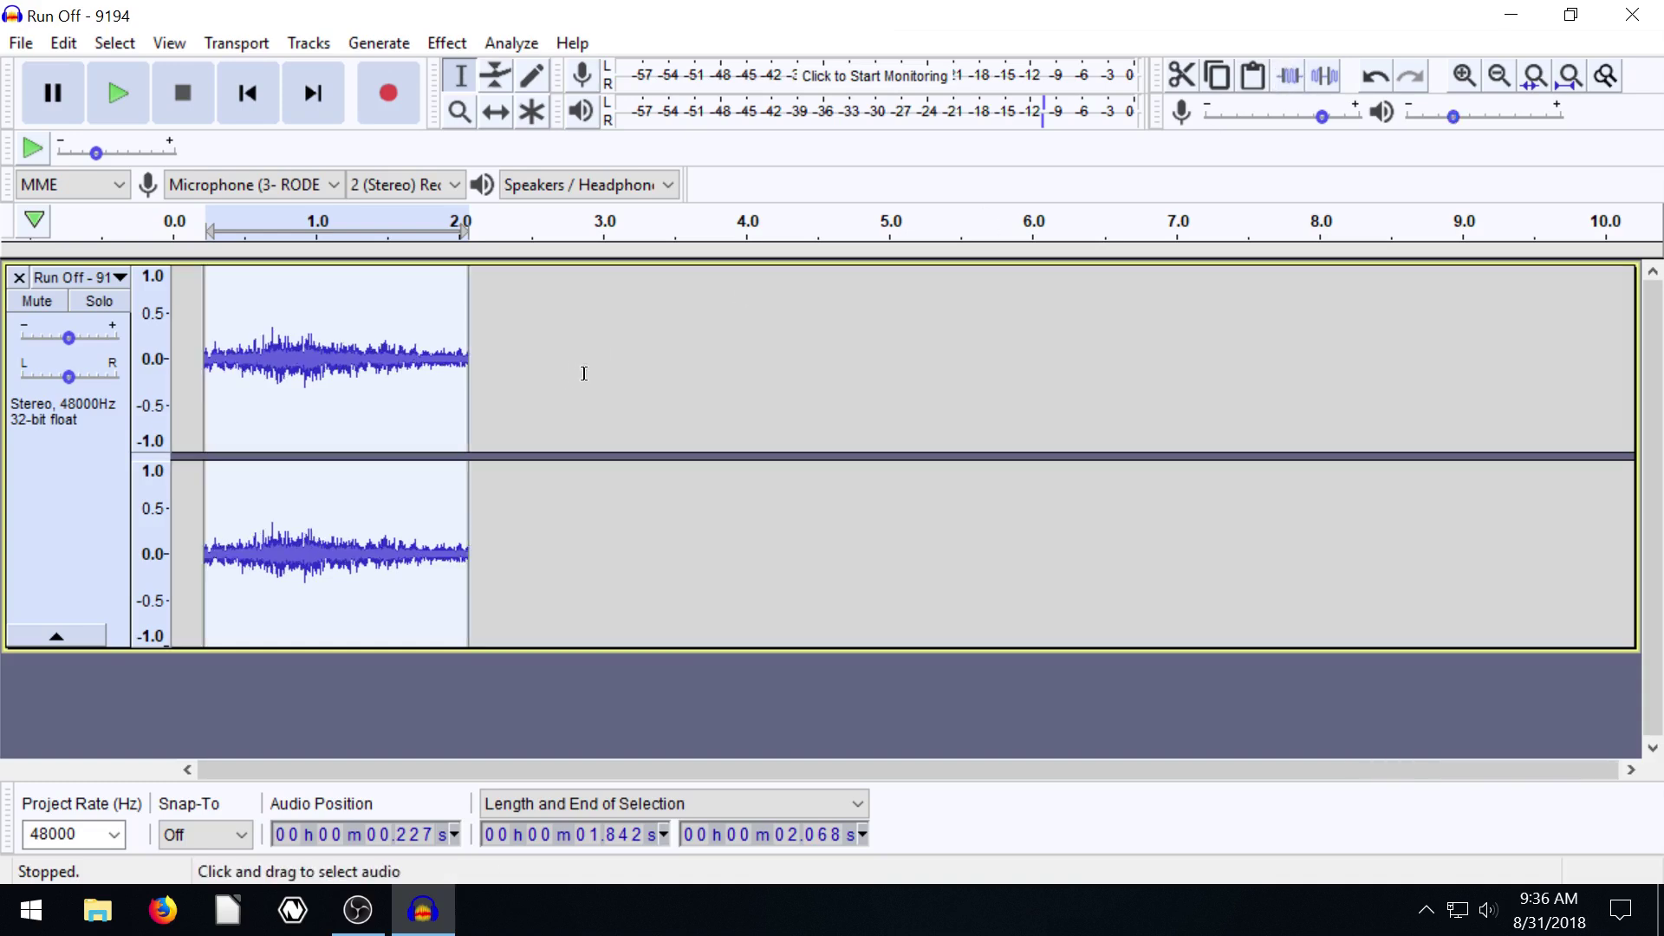
Step: Shift the 1.842-second clip to start at 0 s and play it back
left_click(495, 111)
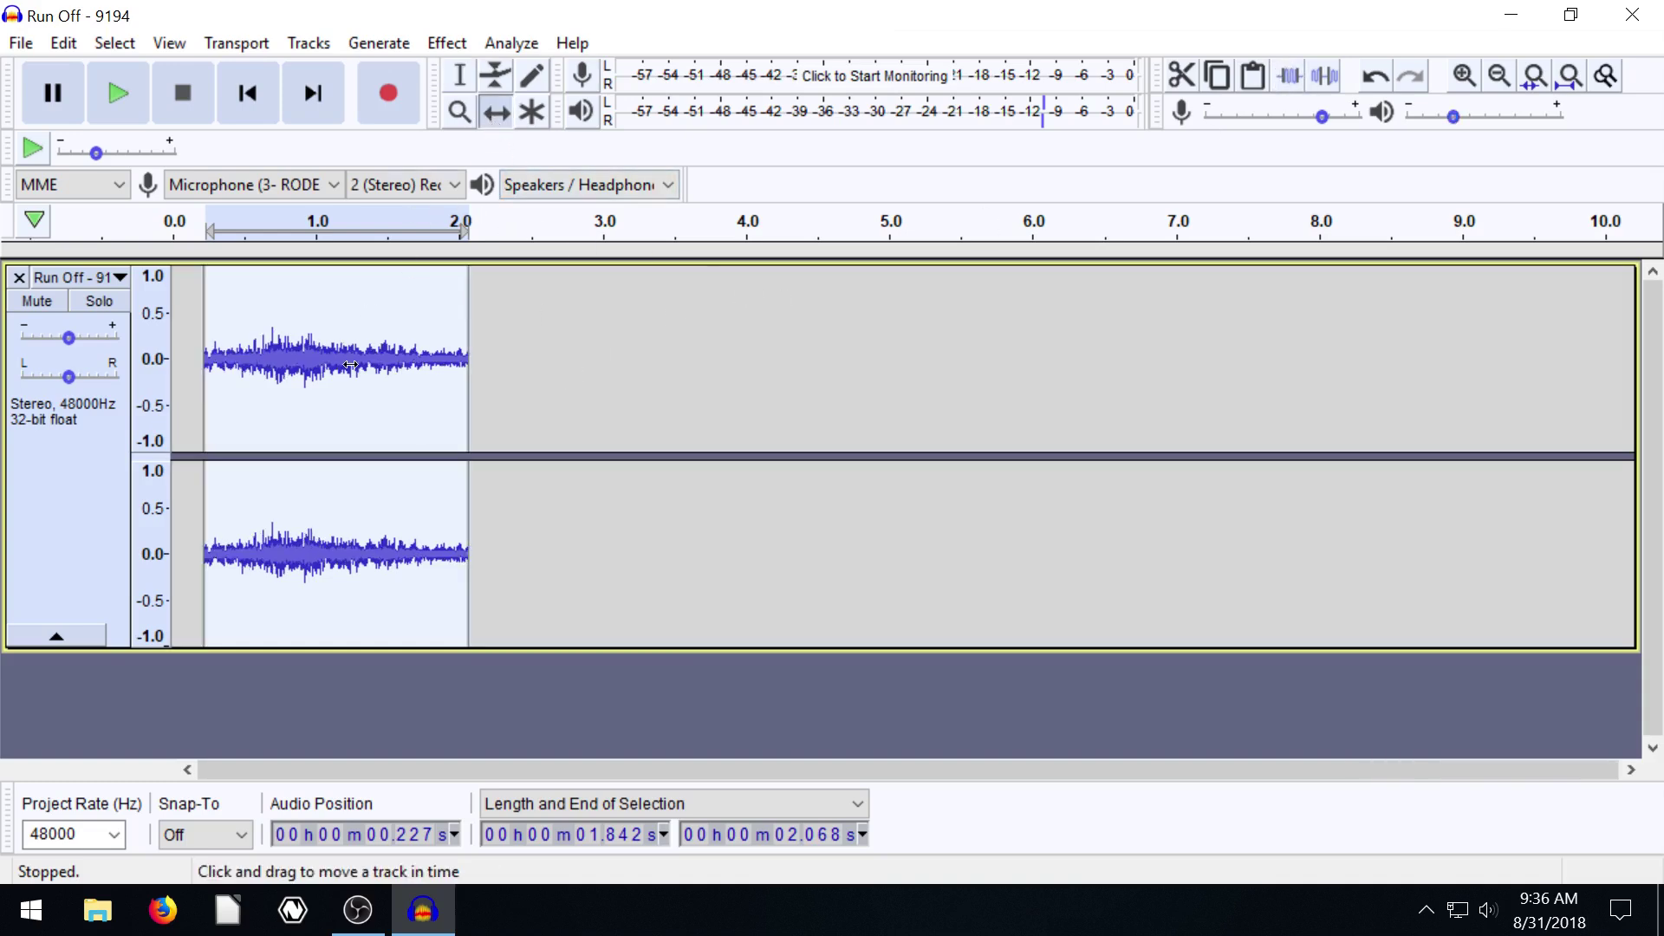
mouse_move(349, 364)
left_mouse_down()
mouse_move(304, 367)
mouse_move(332, 368)
mouse_move(317, 366)
left_mouse_up()
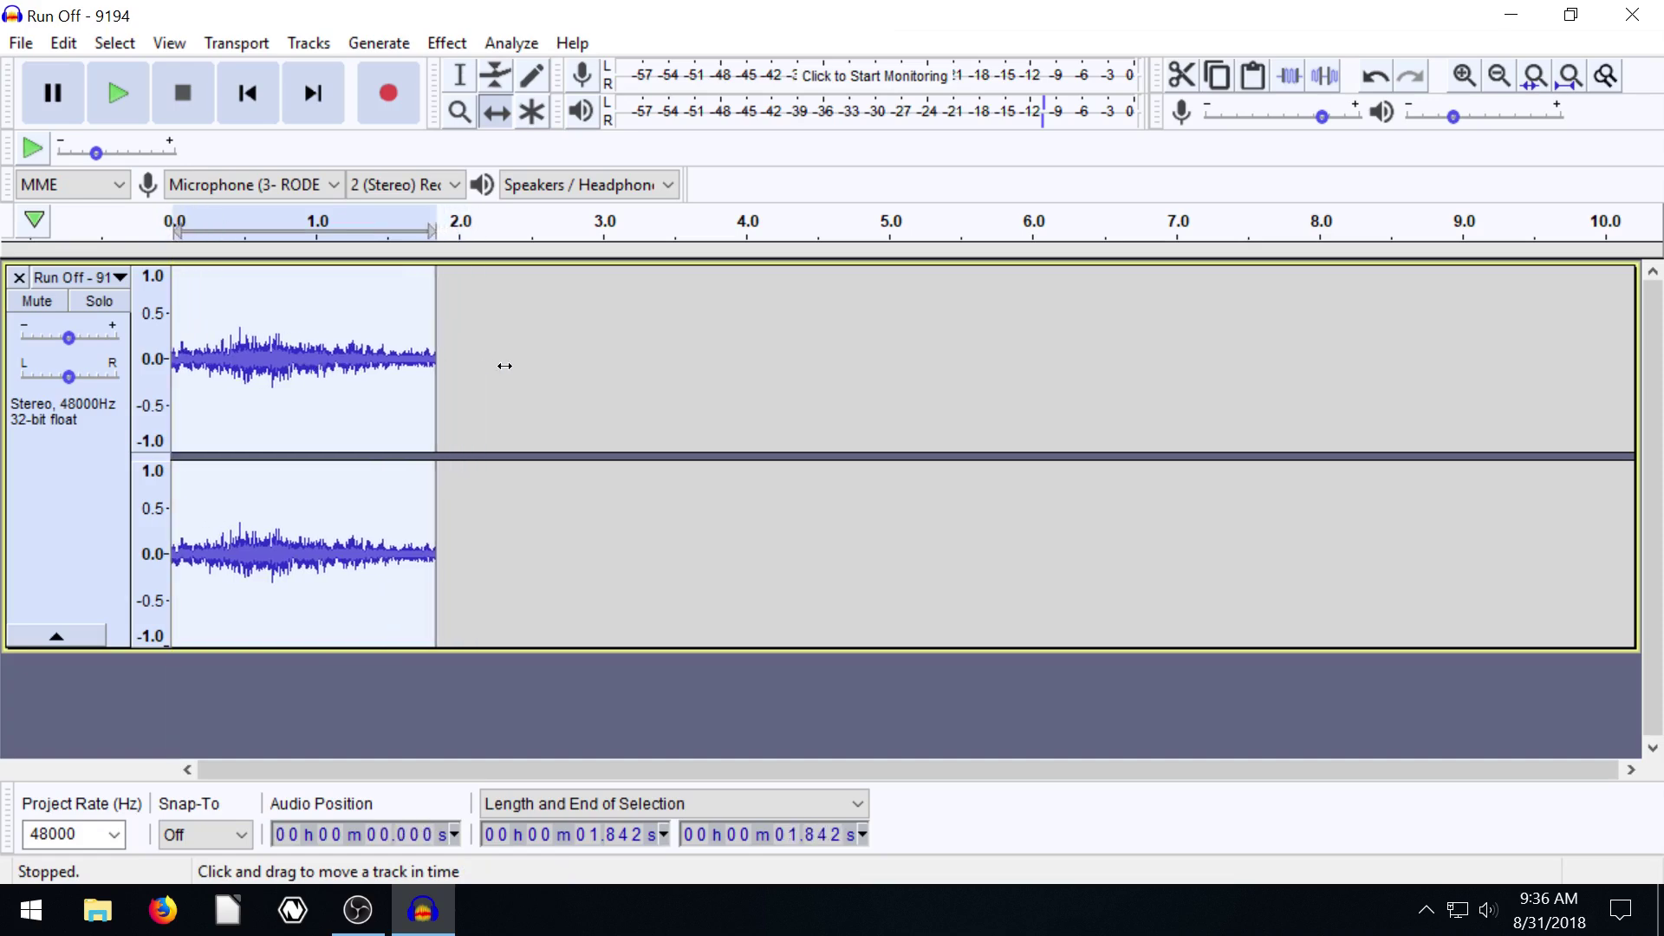
left_click(111, 94)
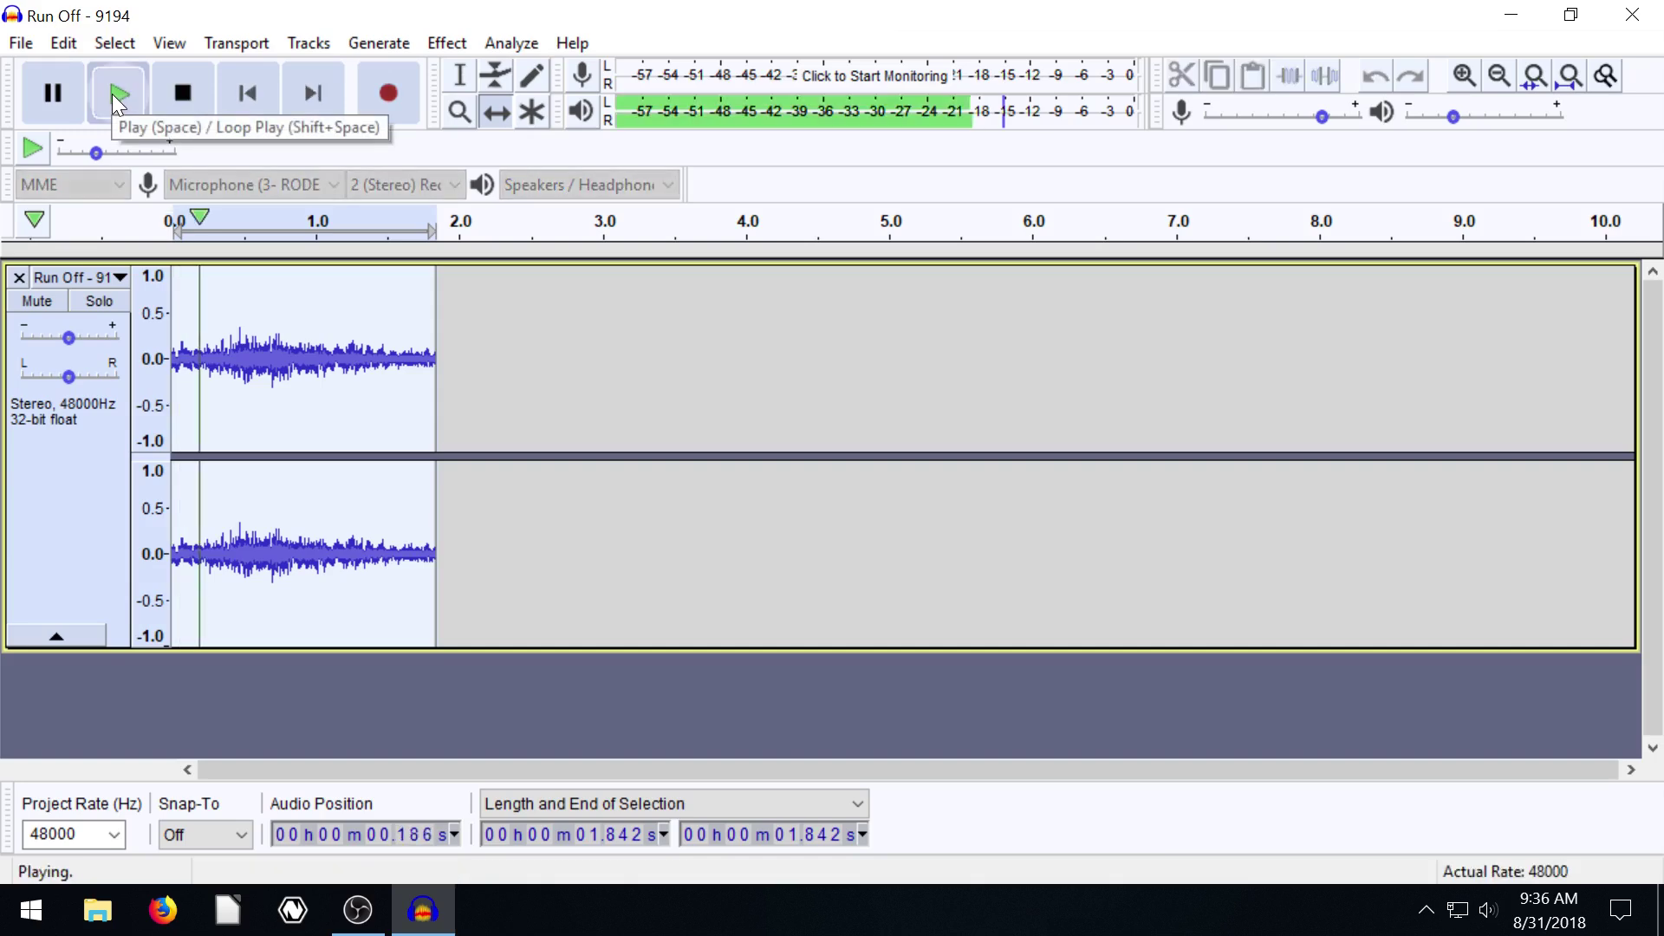
left_click(170, 96)
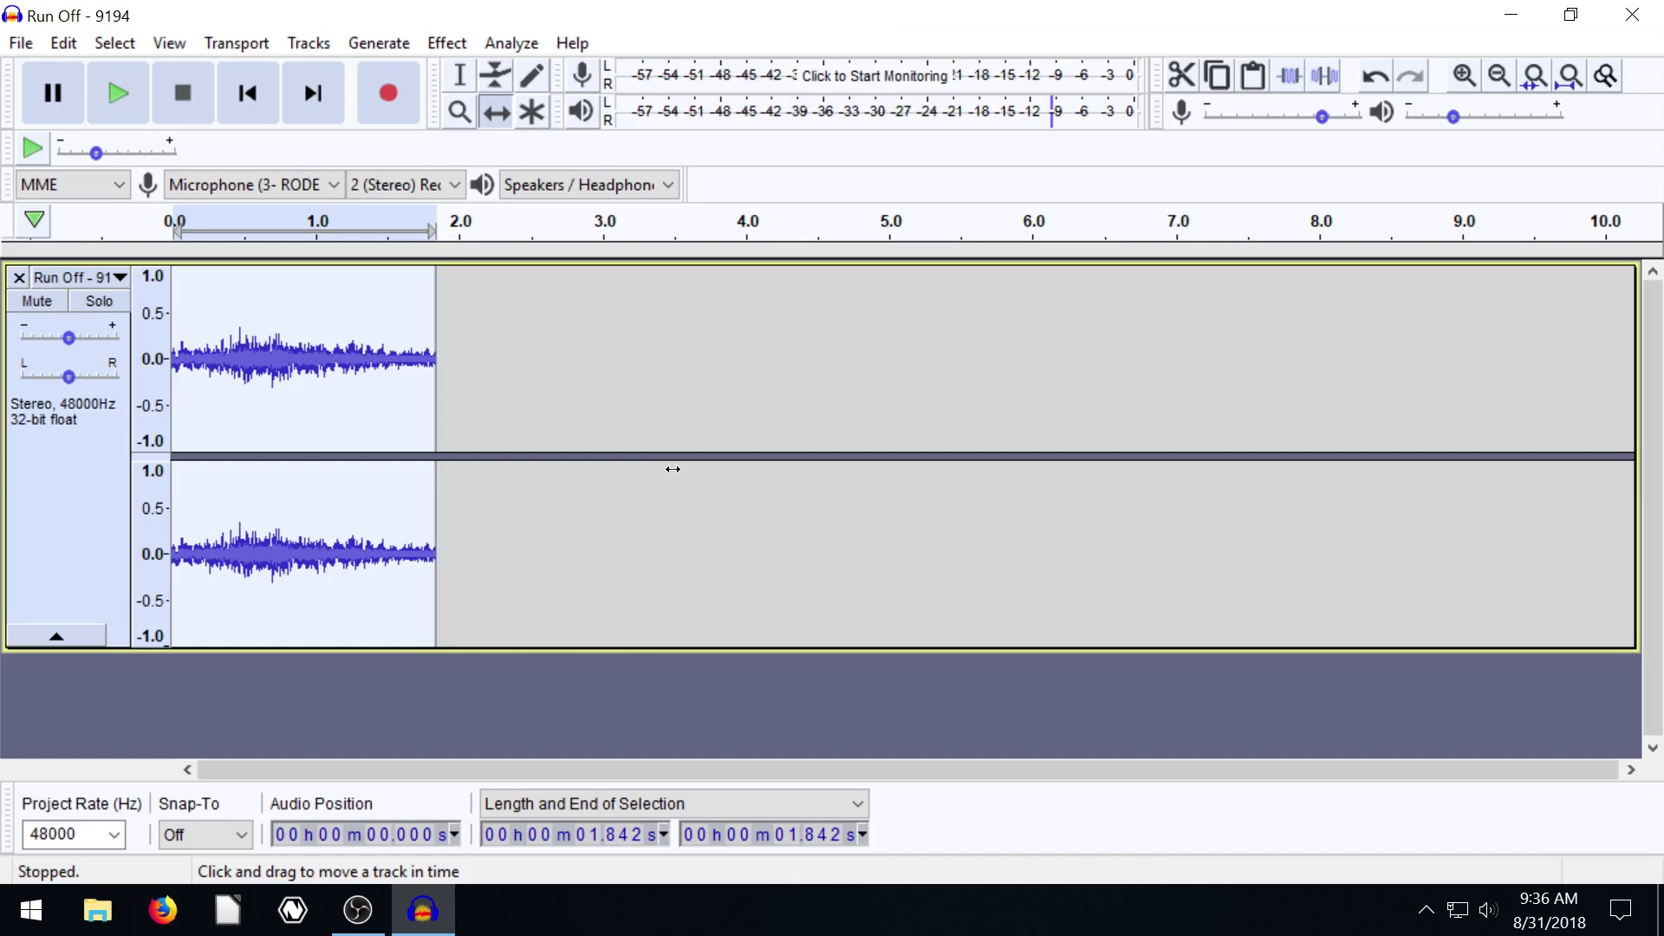
Step: Save the trimmed clip as the Run Off - 9194 project on the Desktop
left_click(20, 44)
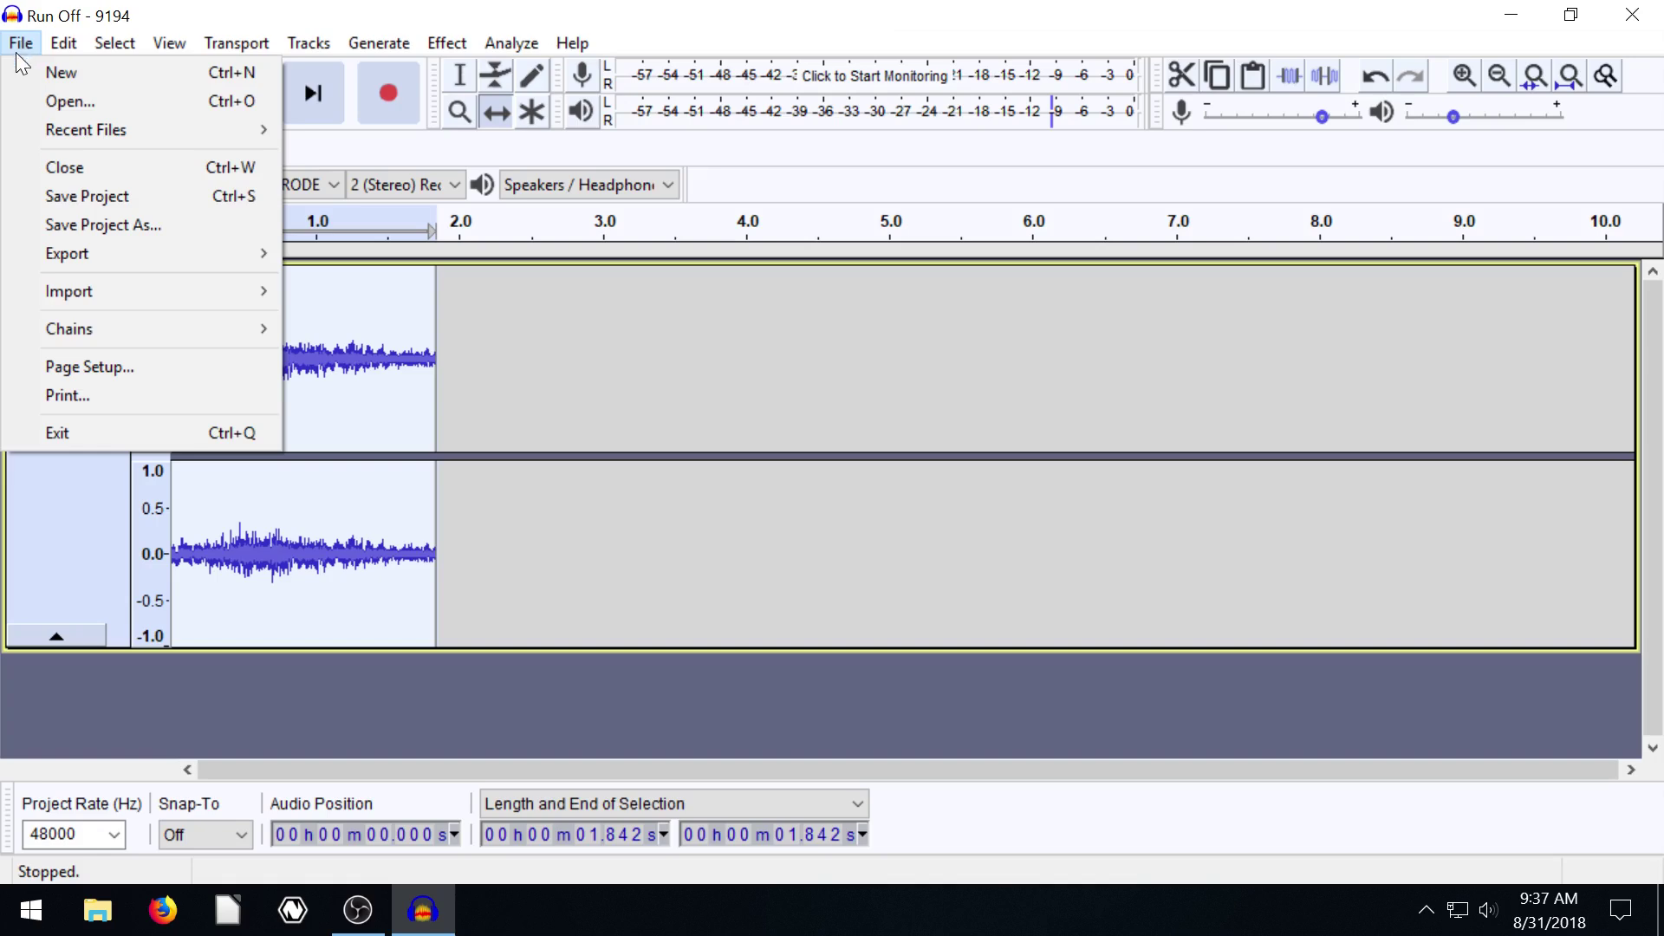
left_click(96, 197)
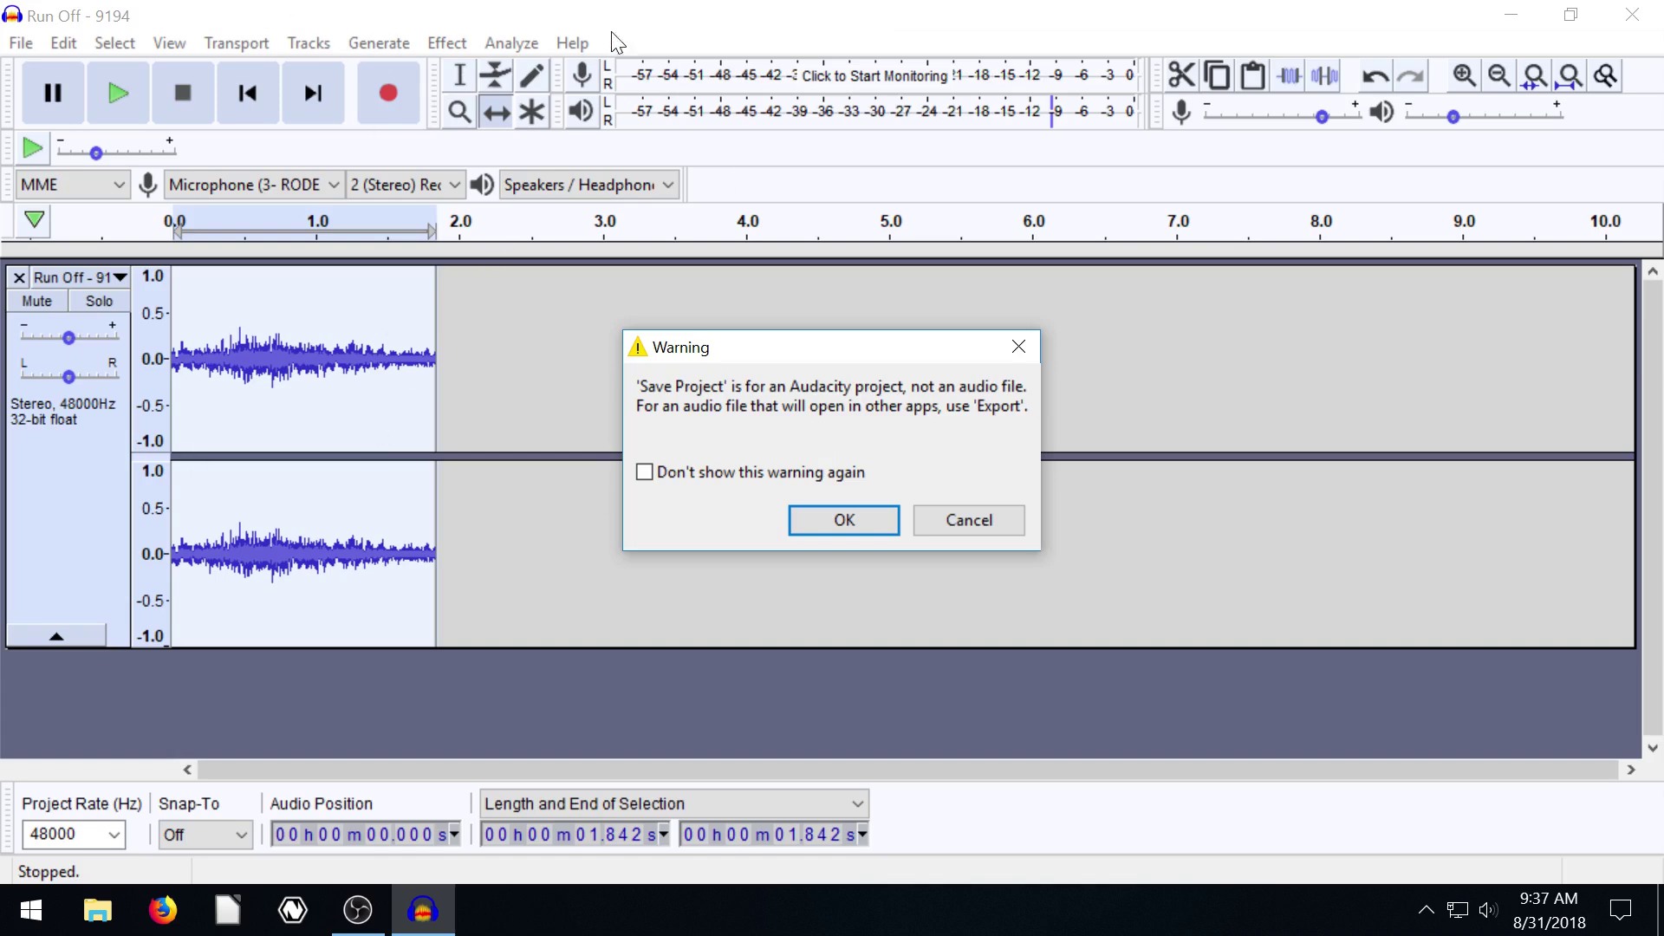
left_click(846, 521)
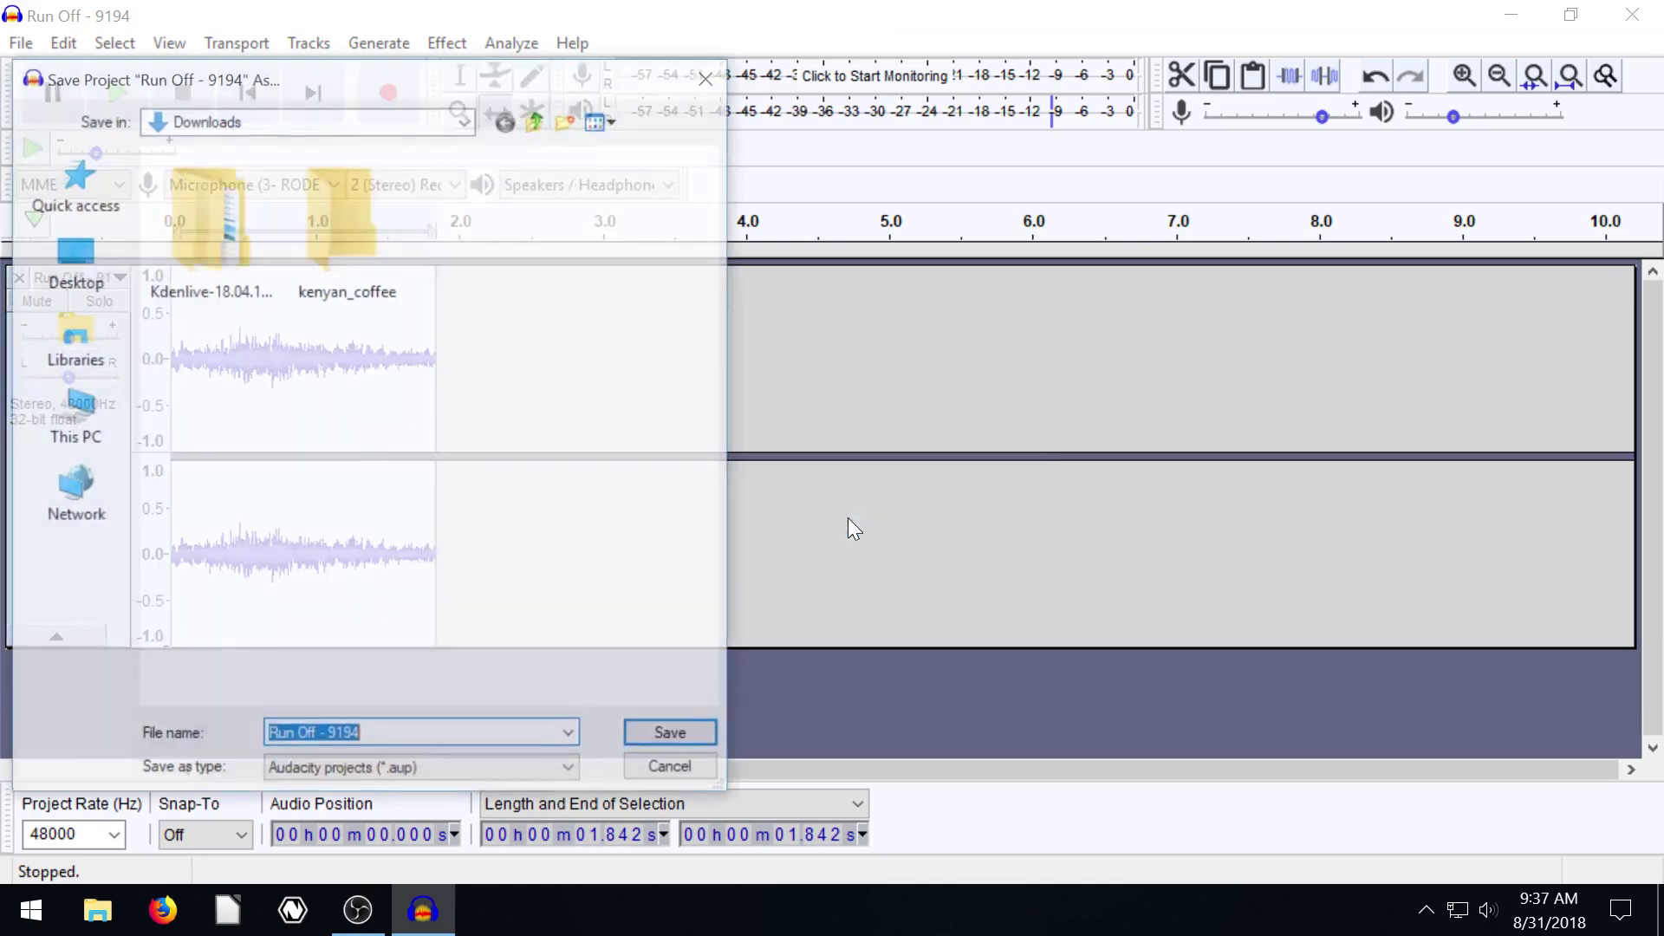
left_click_drag(219, 86, 373, 85)
left_click(227, 262)
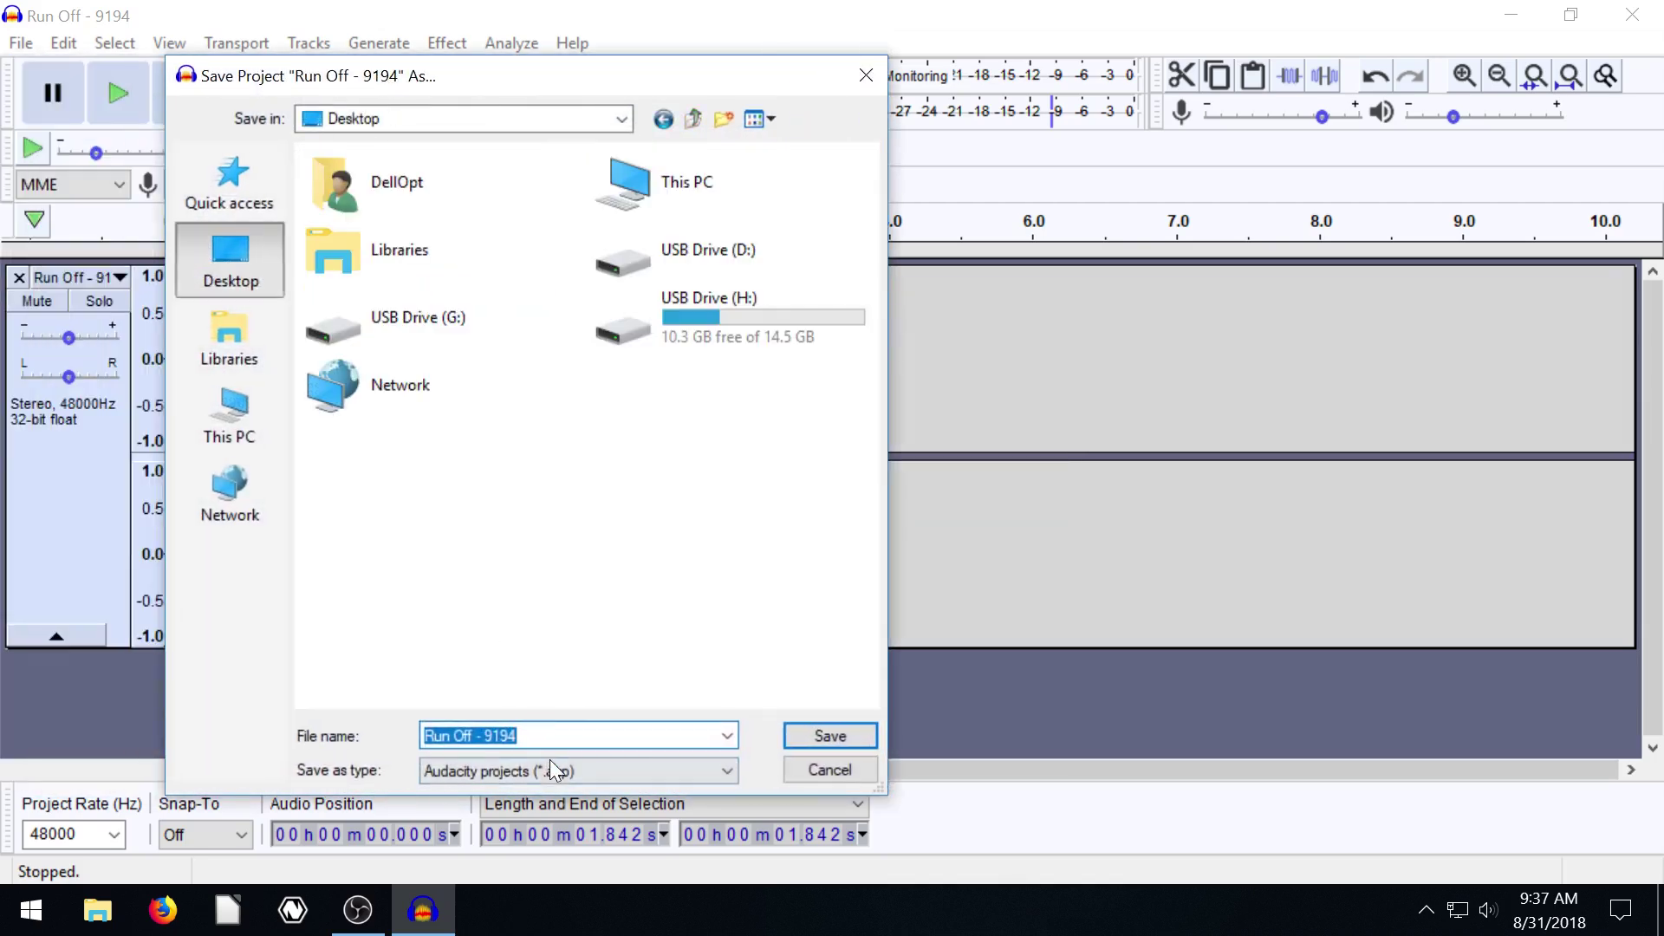
left_click(814, 733)
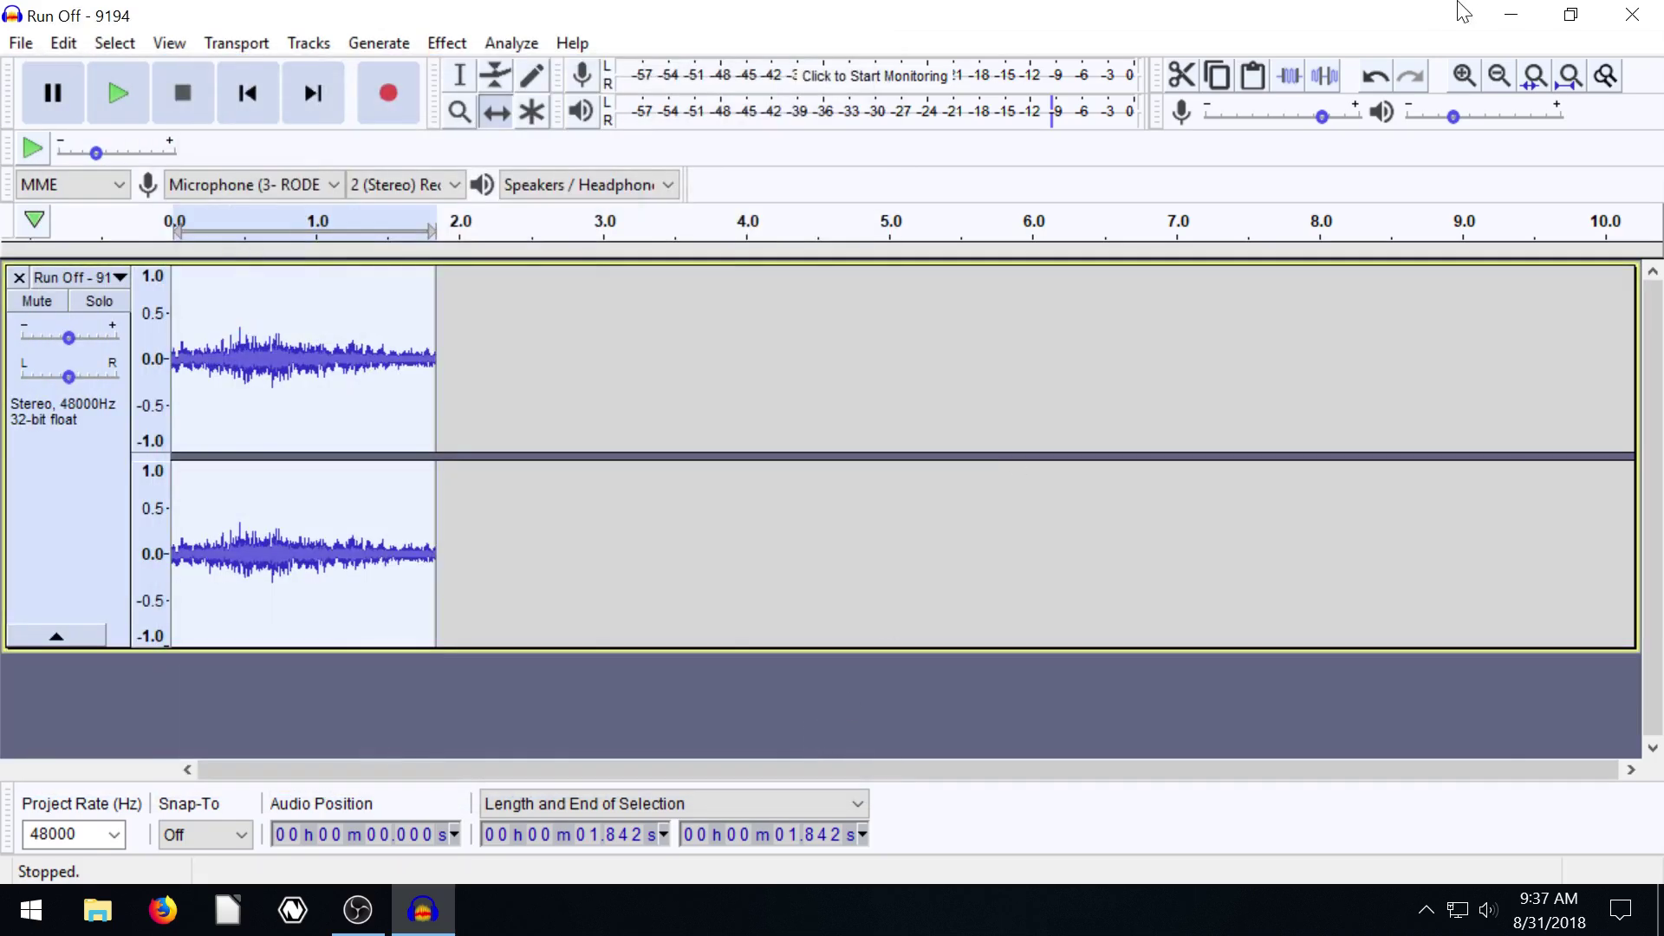
left_click(1511, 17)
Step: Browse Run Off - 9194_data through e08 to d08's files, then close Explorer and Audacity
left_click_drag(137, 216, 548, 240)
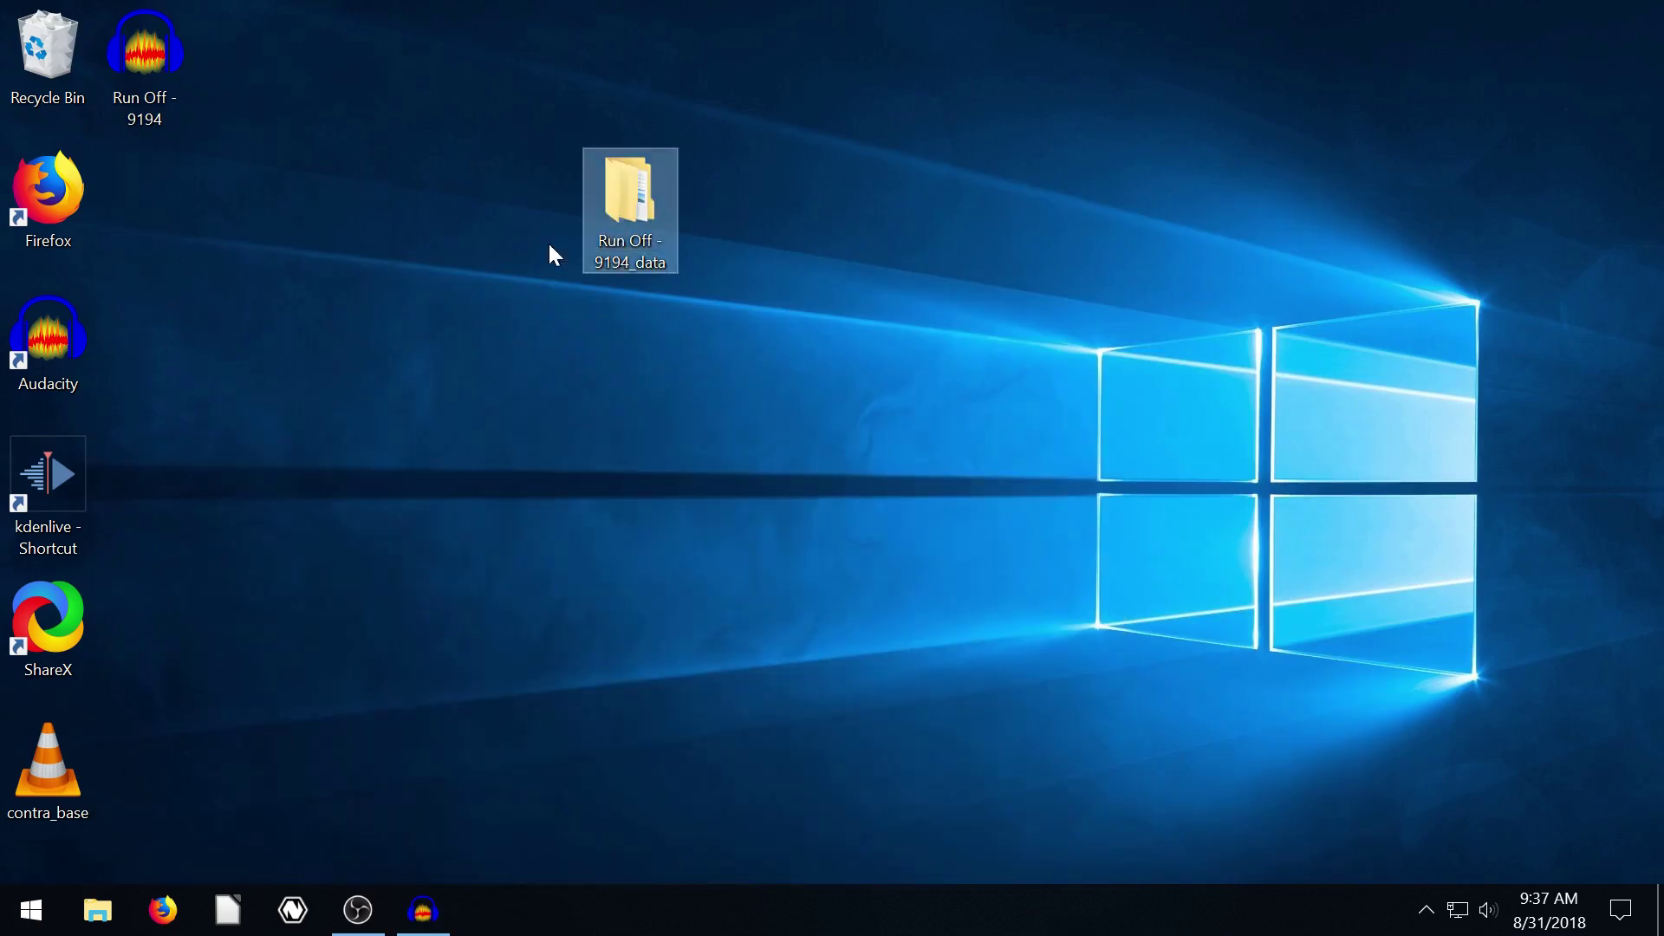
double_click(637, 250)
double_click(446, 264)
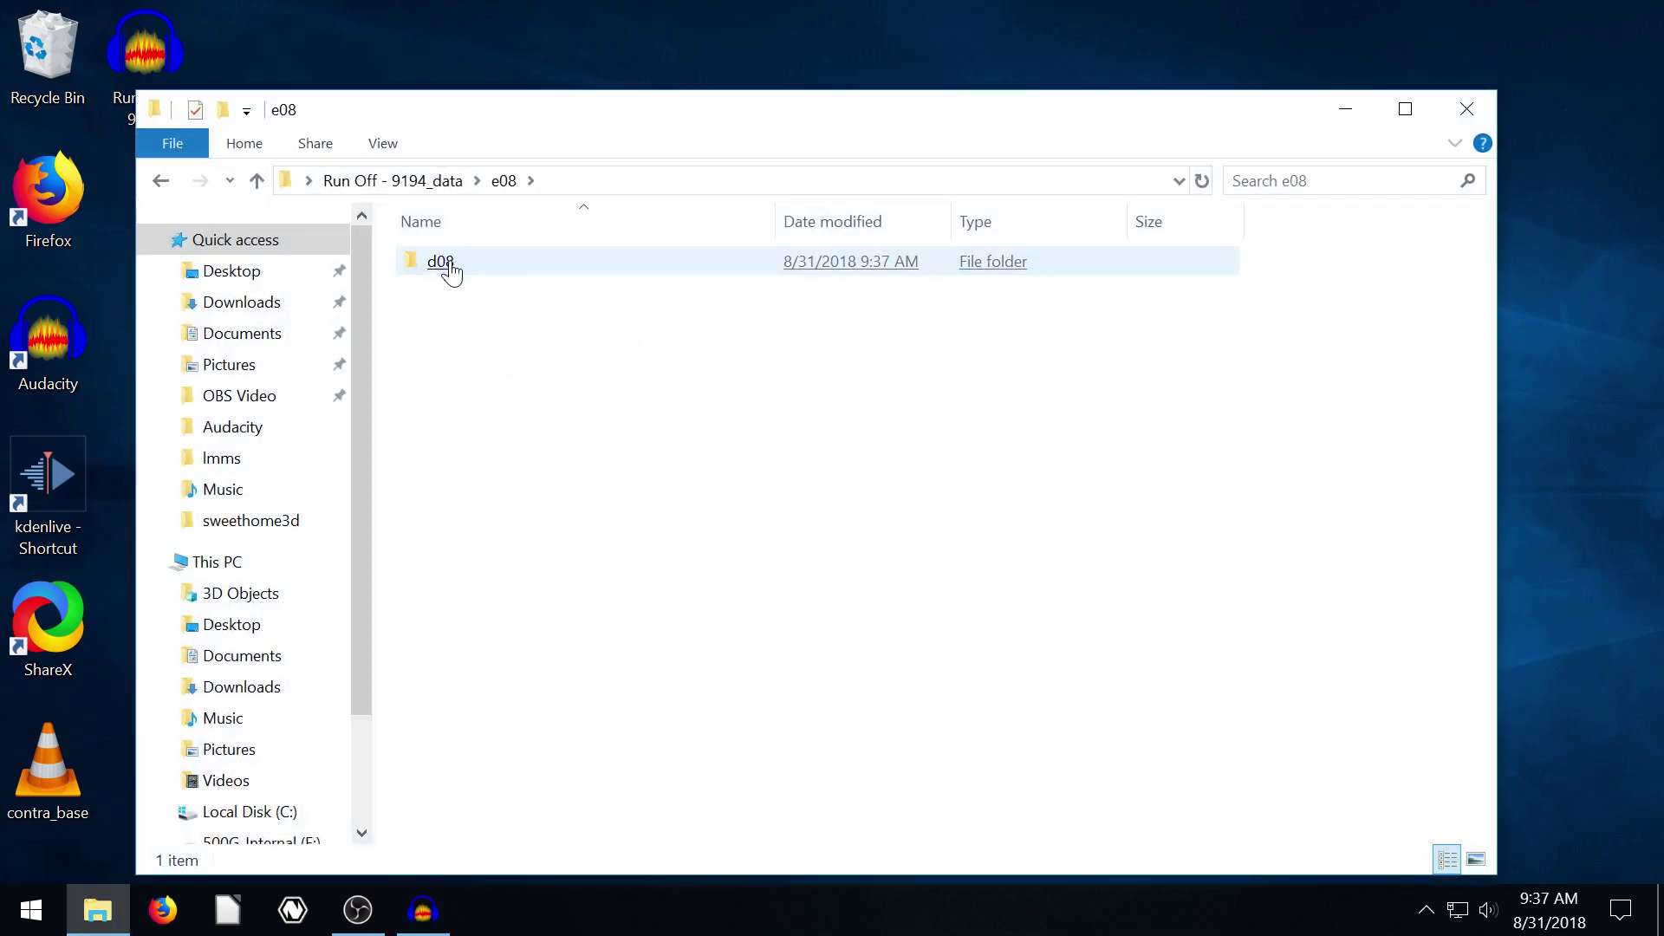
double_click(445, 264)
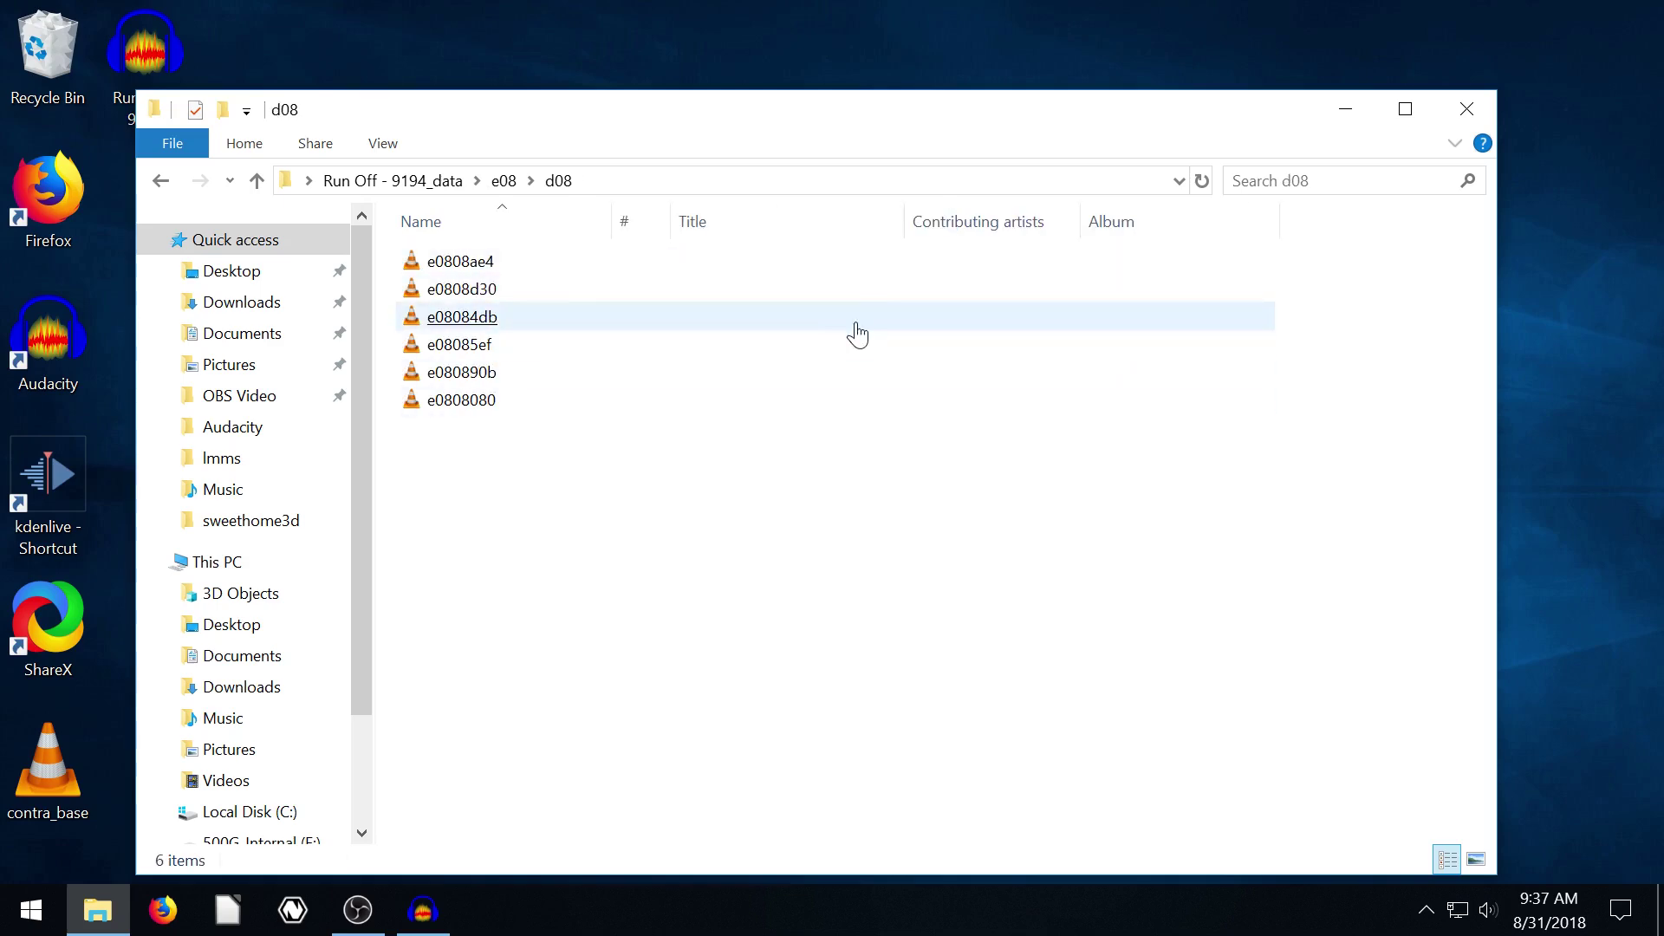
left_click(1466, 108)
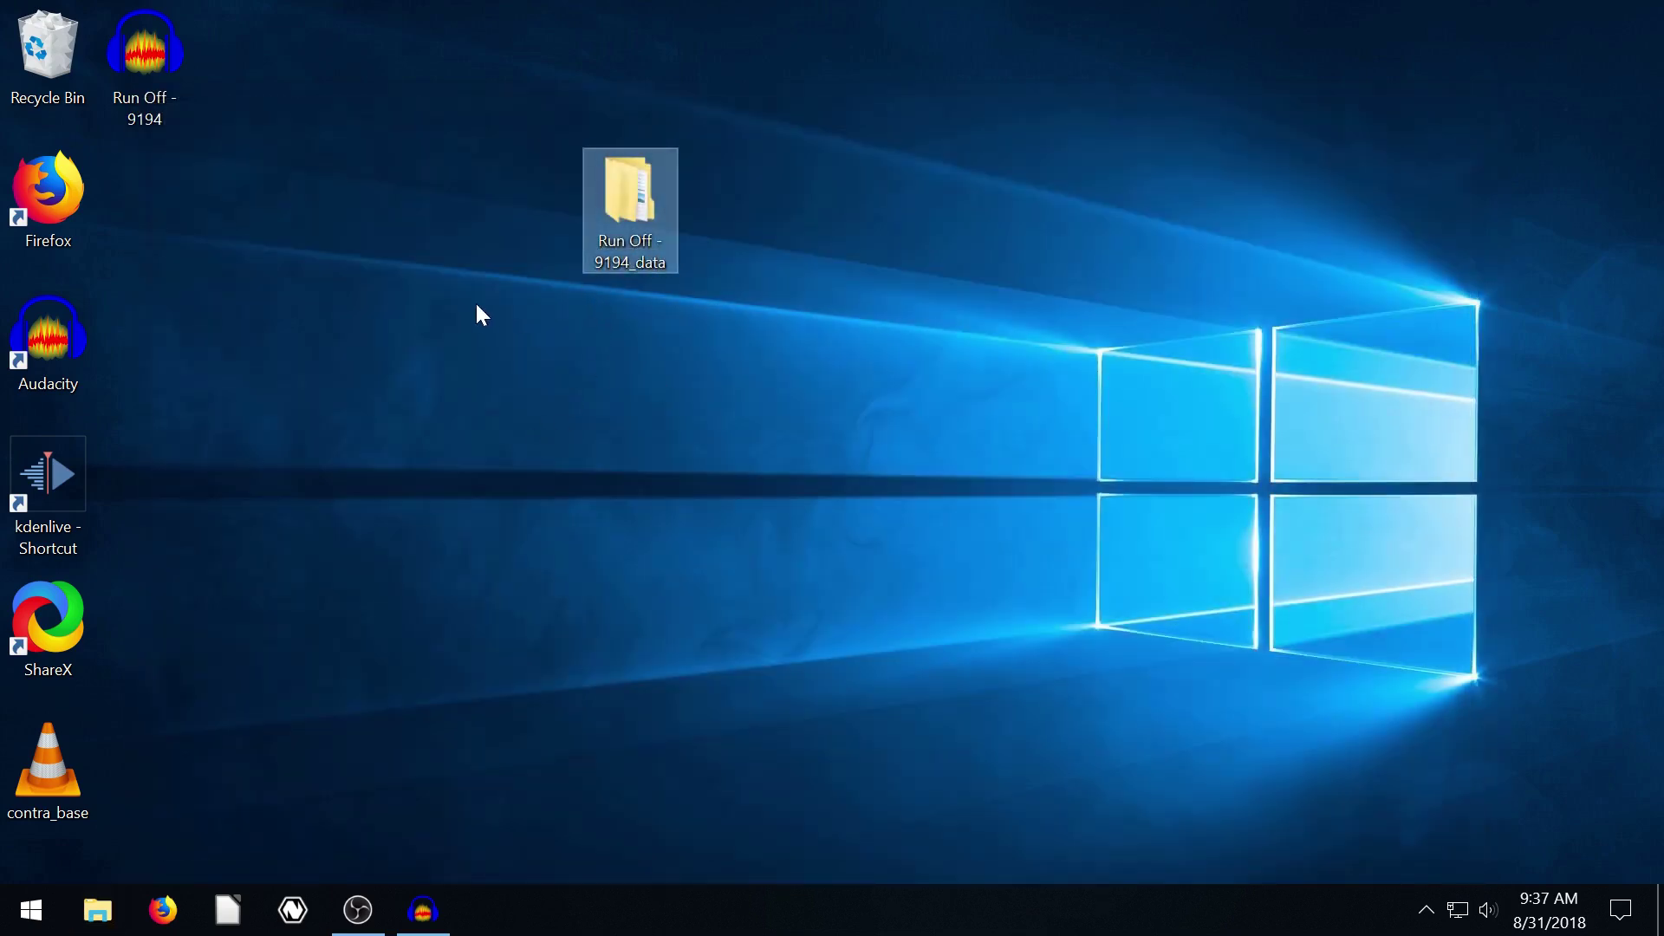
left_click(404, 908)
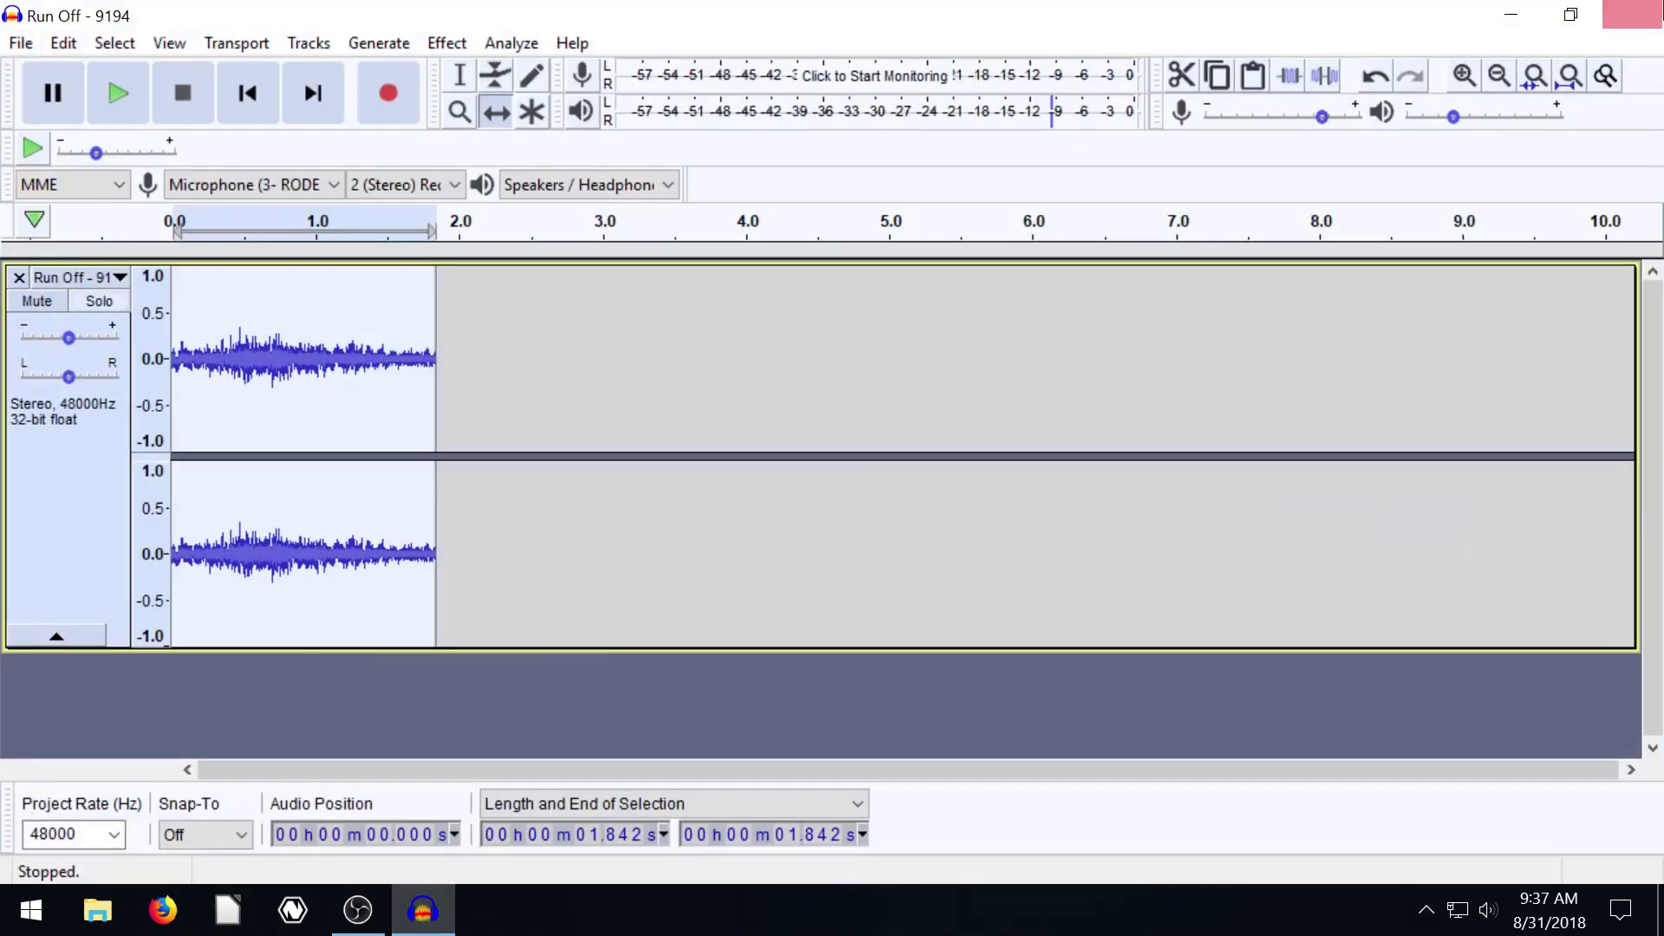
left_click(1643, 11)
Step: Relaunch Audacity and move the Run Off - 9194 project icon above its data folder
double_click(57, 364)
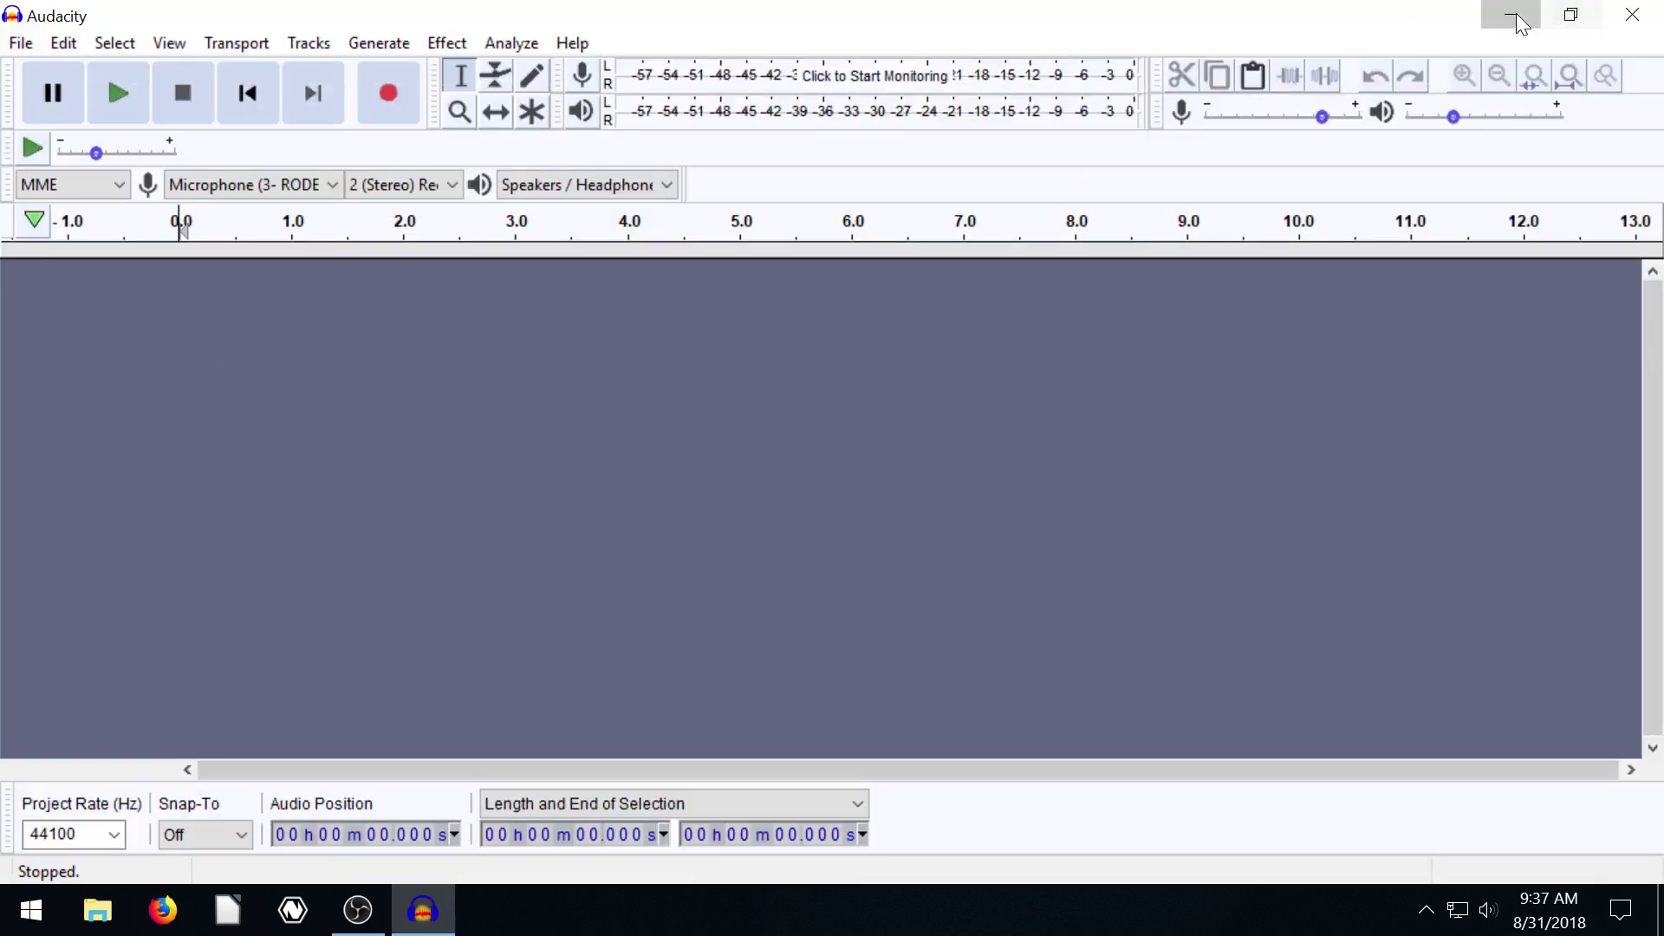
left_click(1564, 11)
left_click(159, 26)
left_click_drag(158, 26, 639, 52)
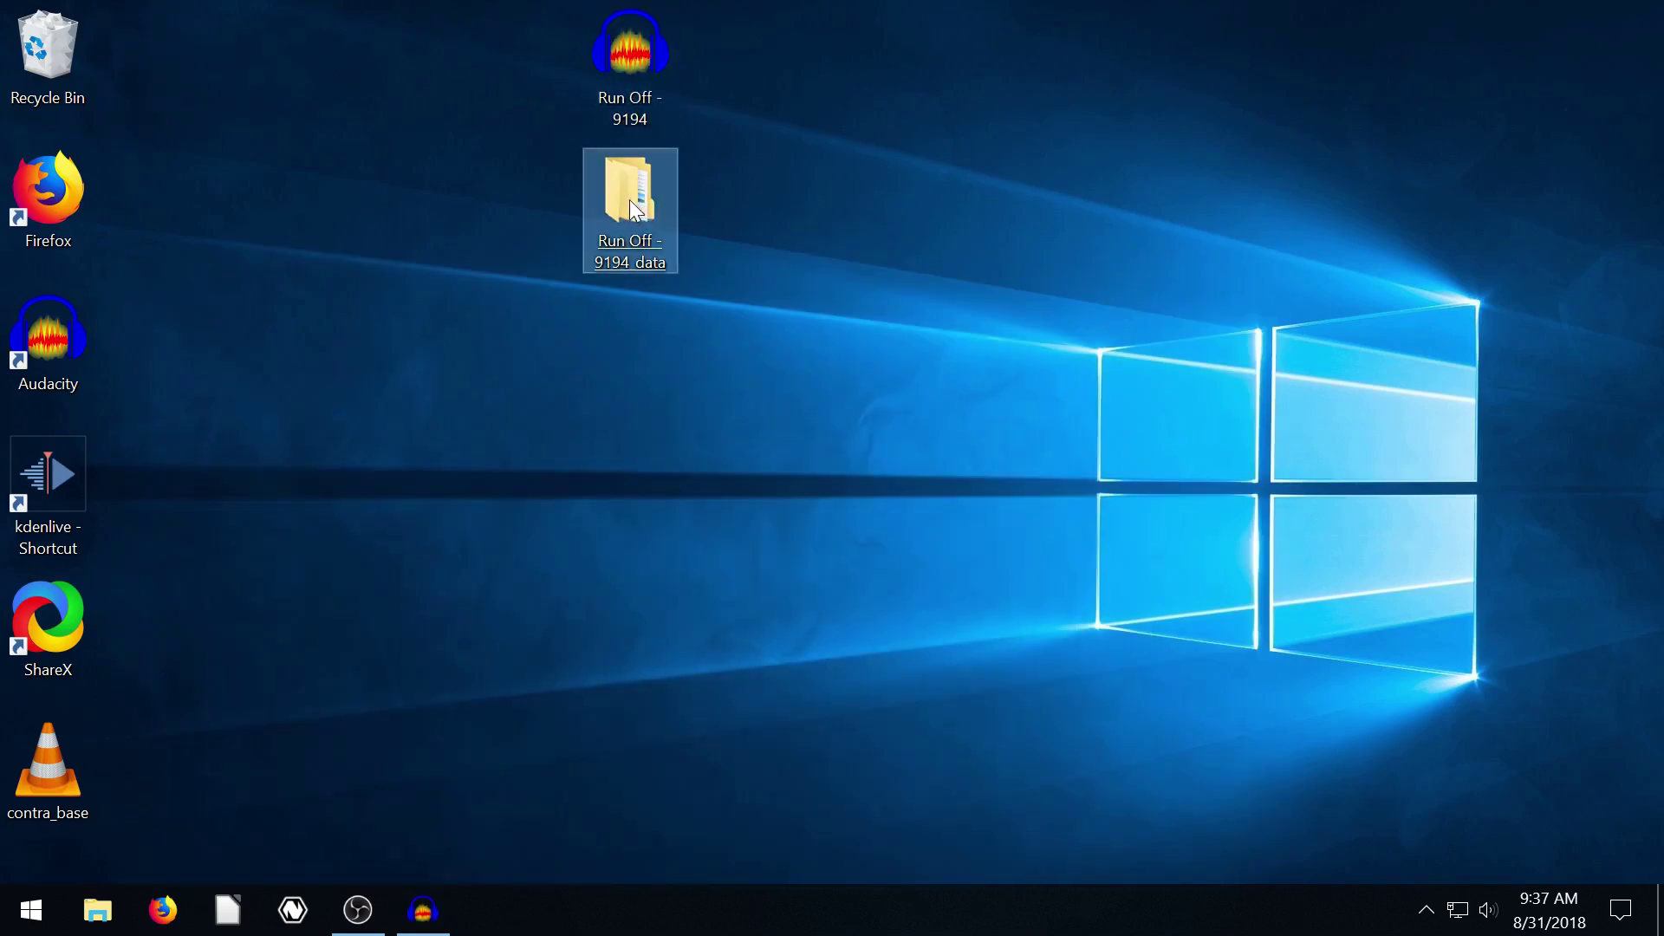
left_click(423, 910)
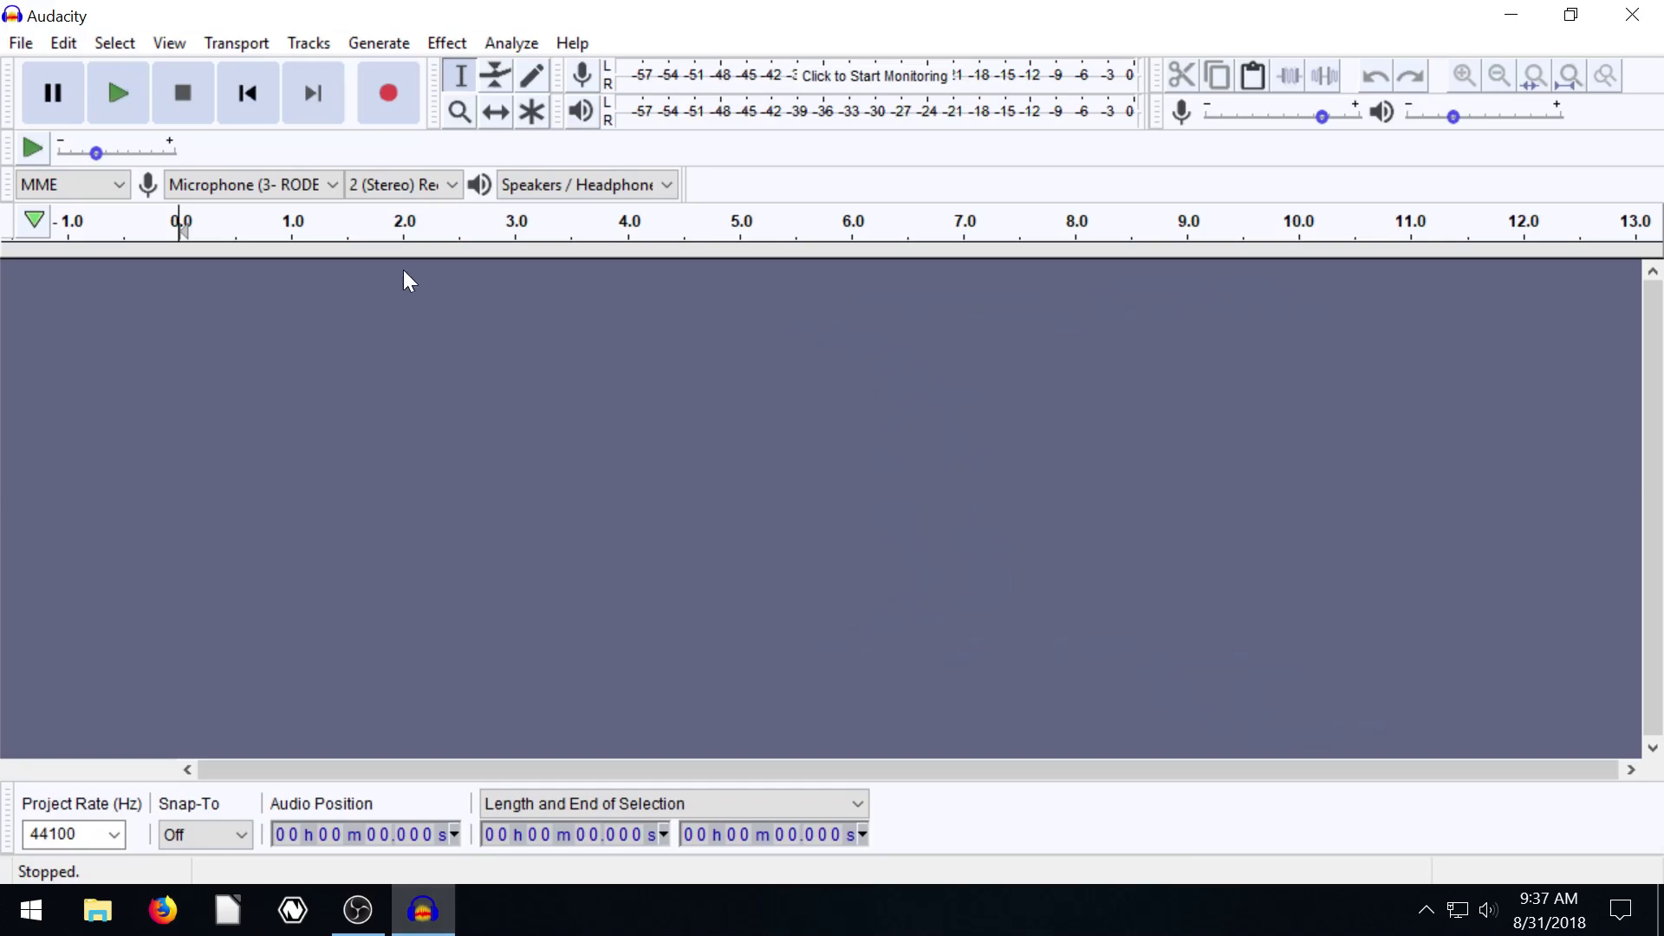
Step: Open the Run Off - 9194 project from the Desktop
left_click(6, 43)
left_click(61, 99)
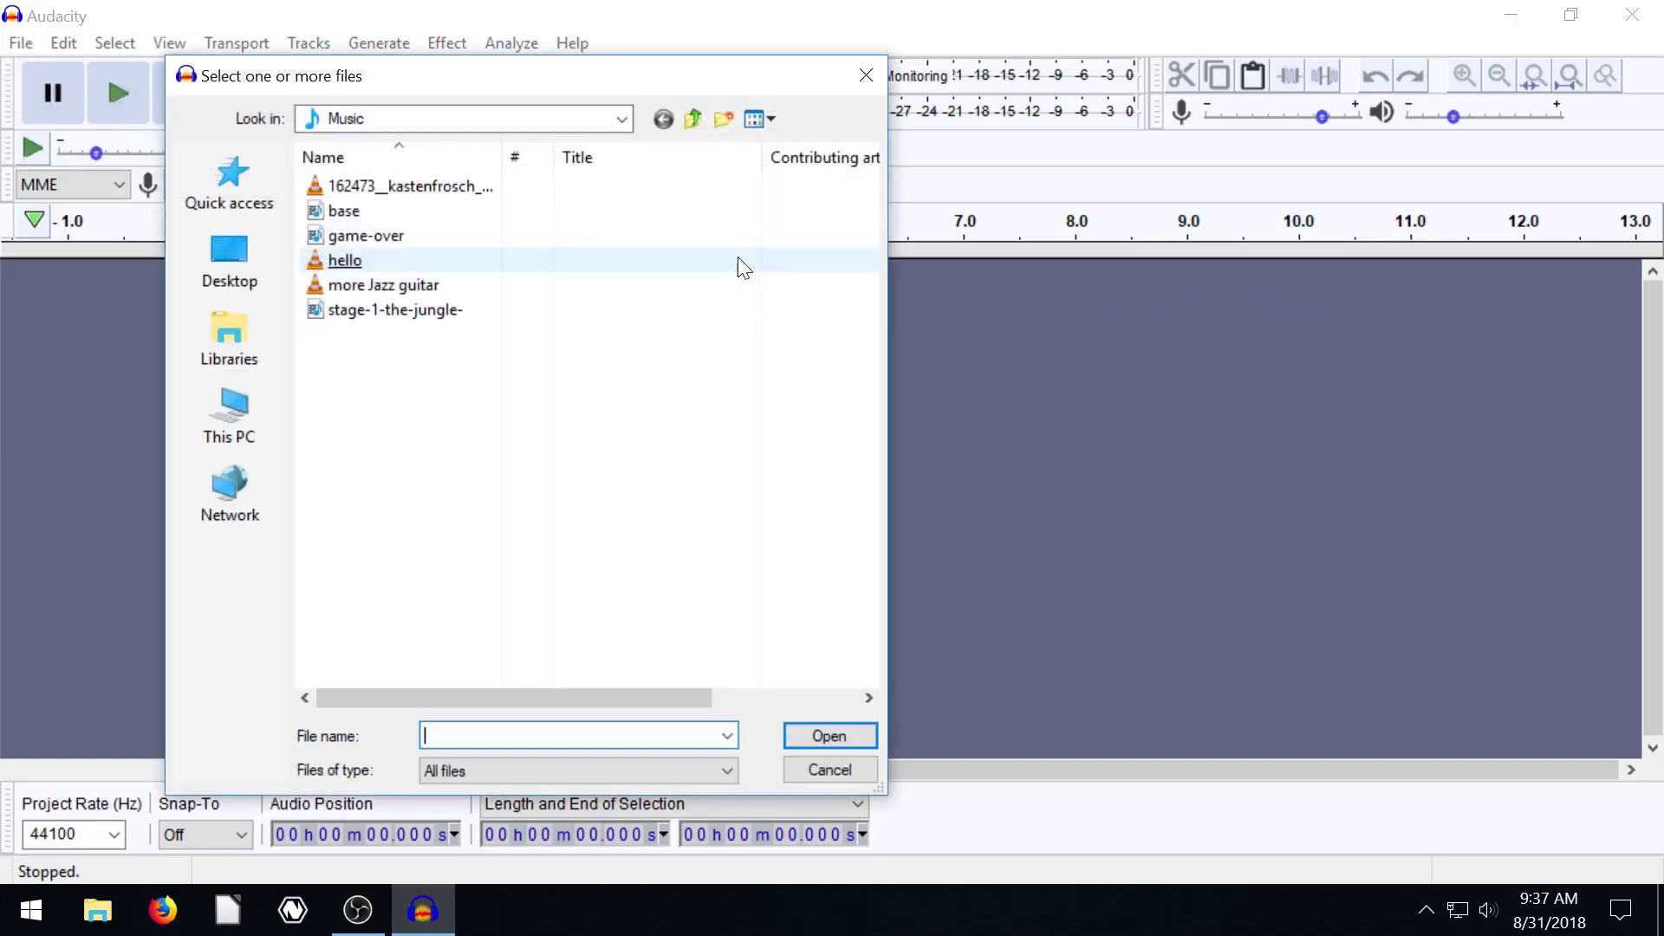
left_click(236, 253)
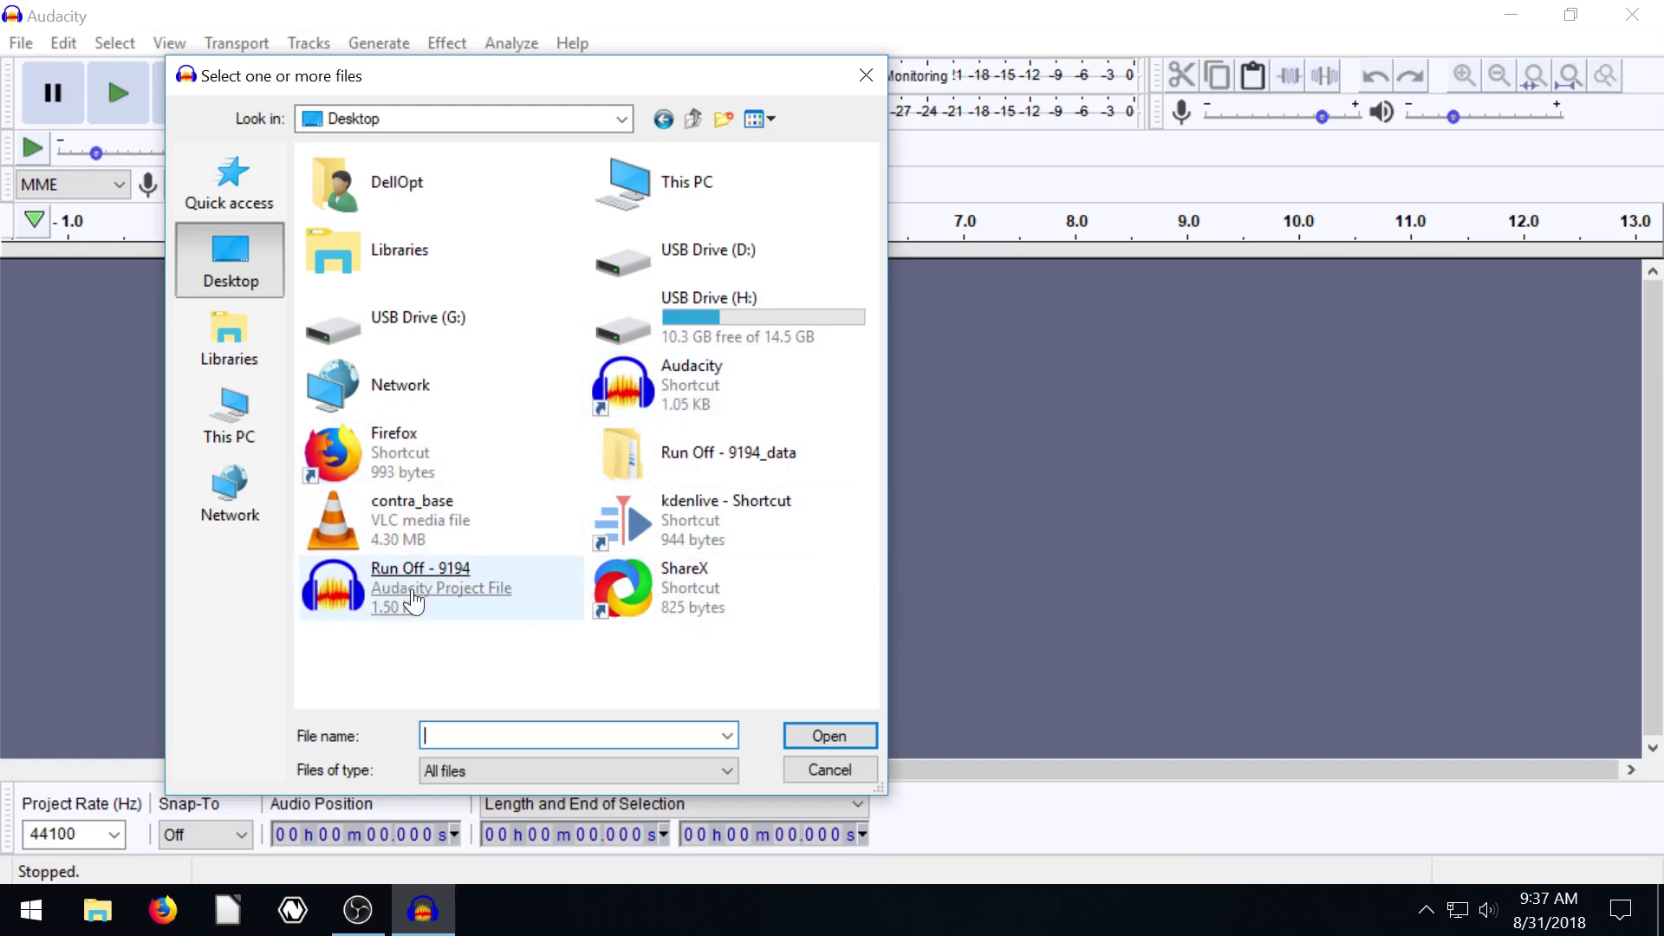
double_click(409, 601)
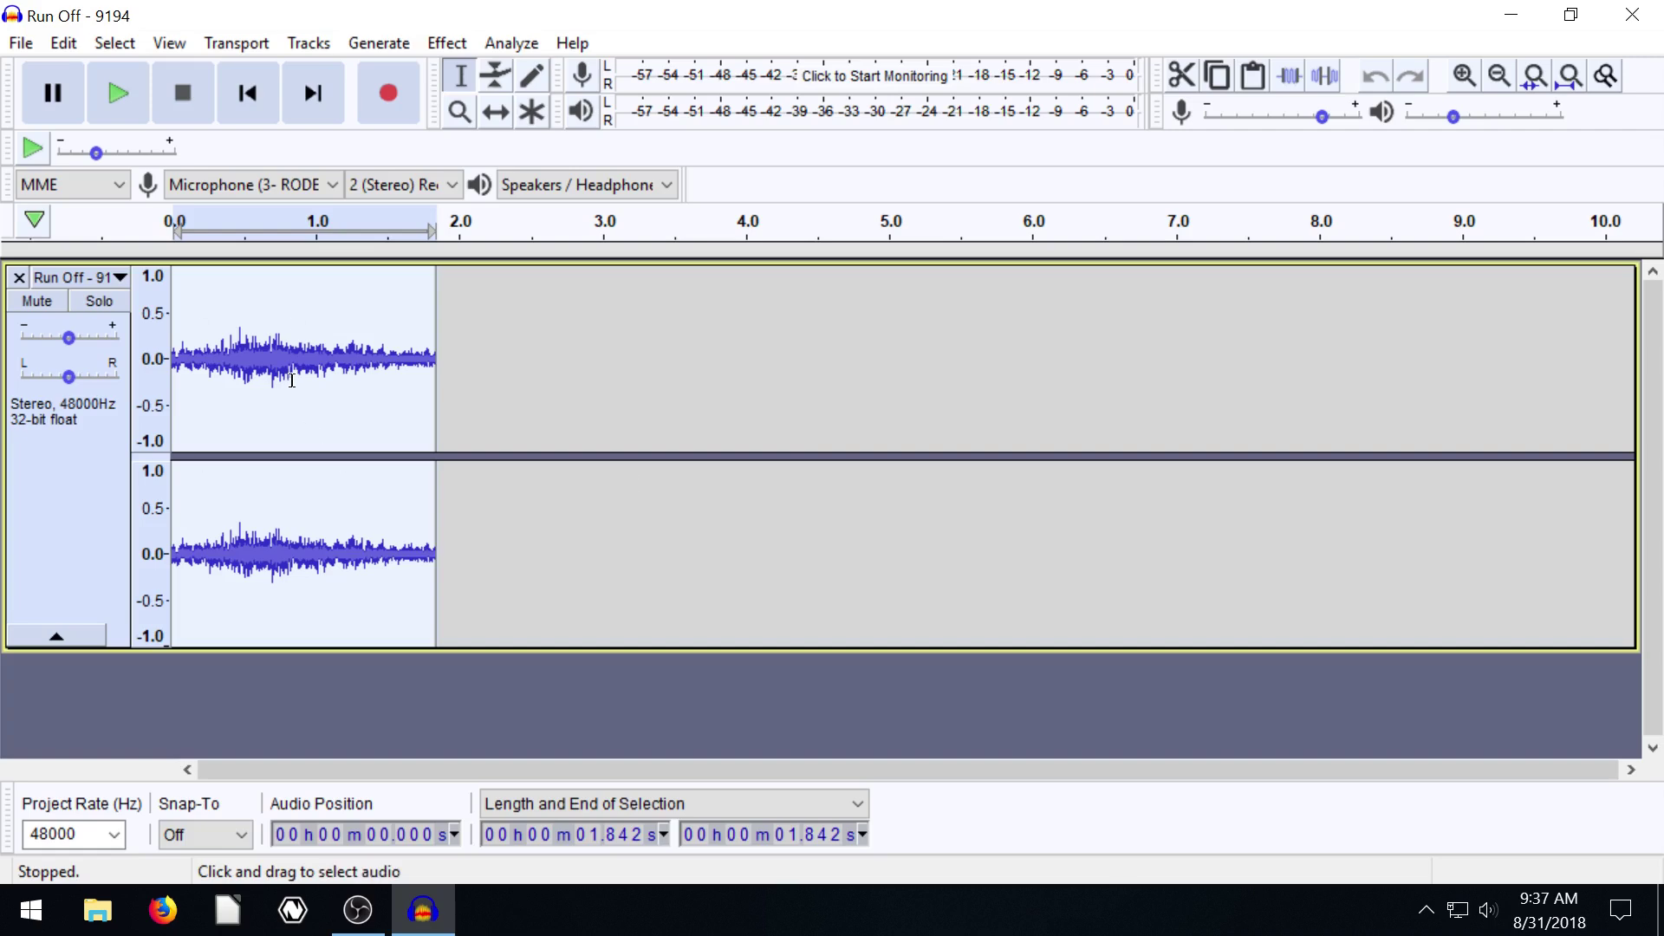
left_click(23, 43)
Step: Export the clip as a 16-bit Run Off - 9194 WAV on the Desktop, accepting default metadata
mouse_move(64, 257)
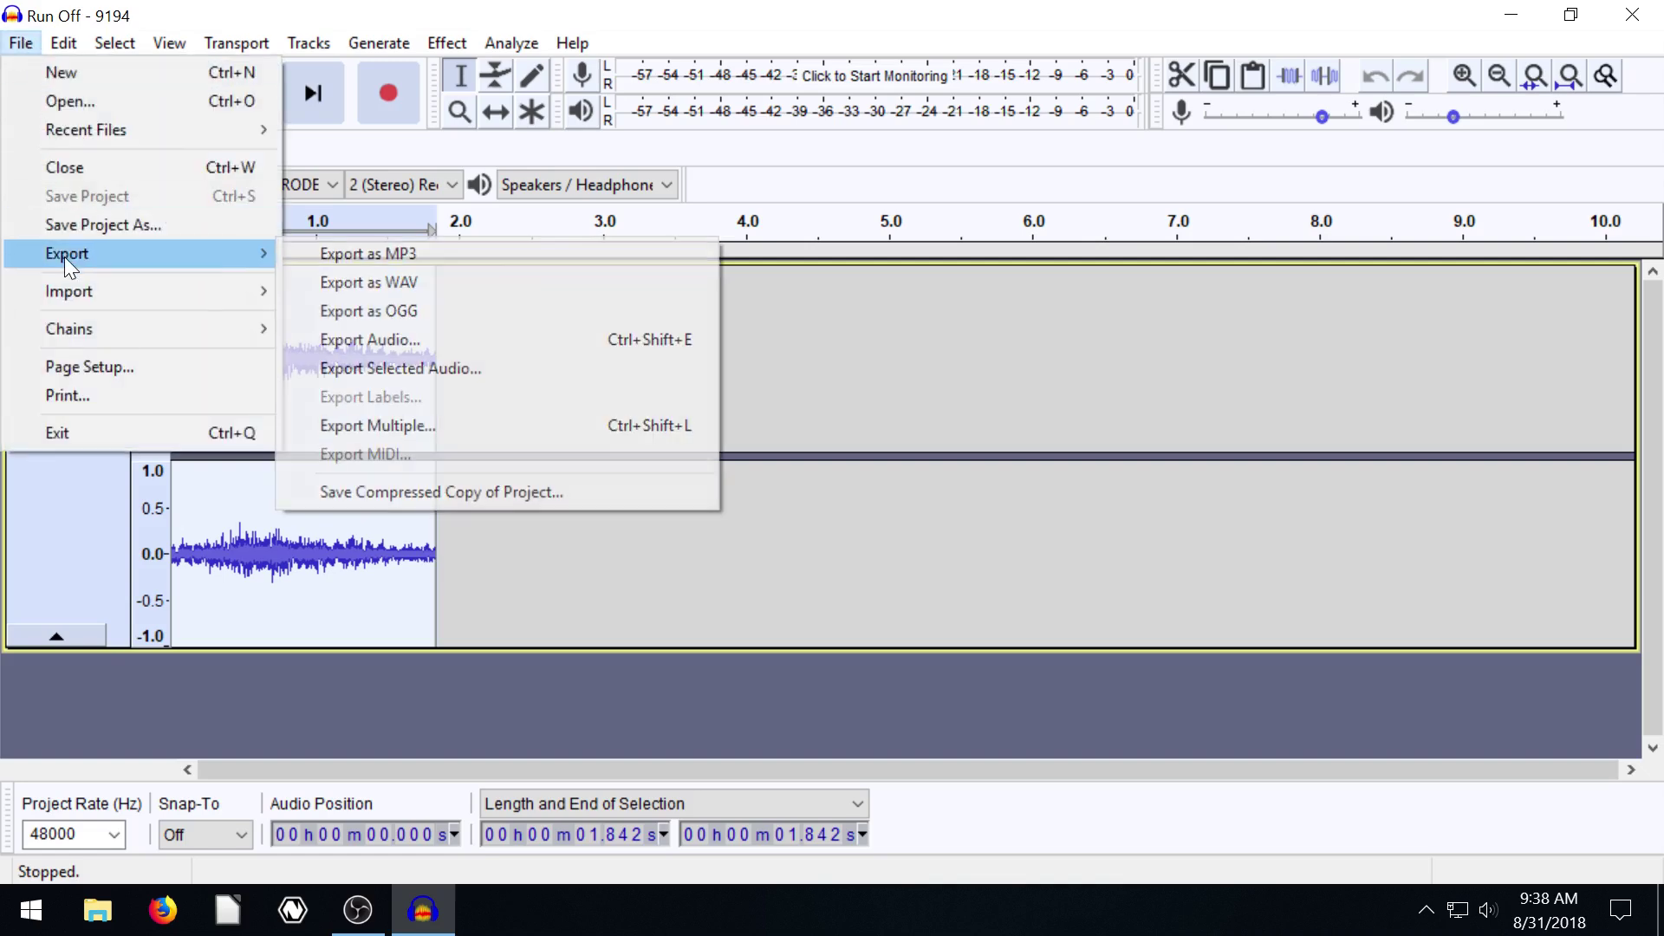
left_click(363, 286)
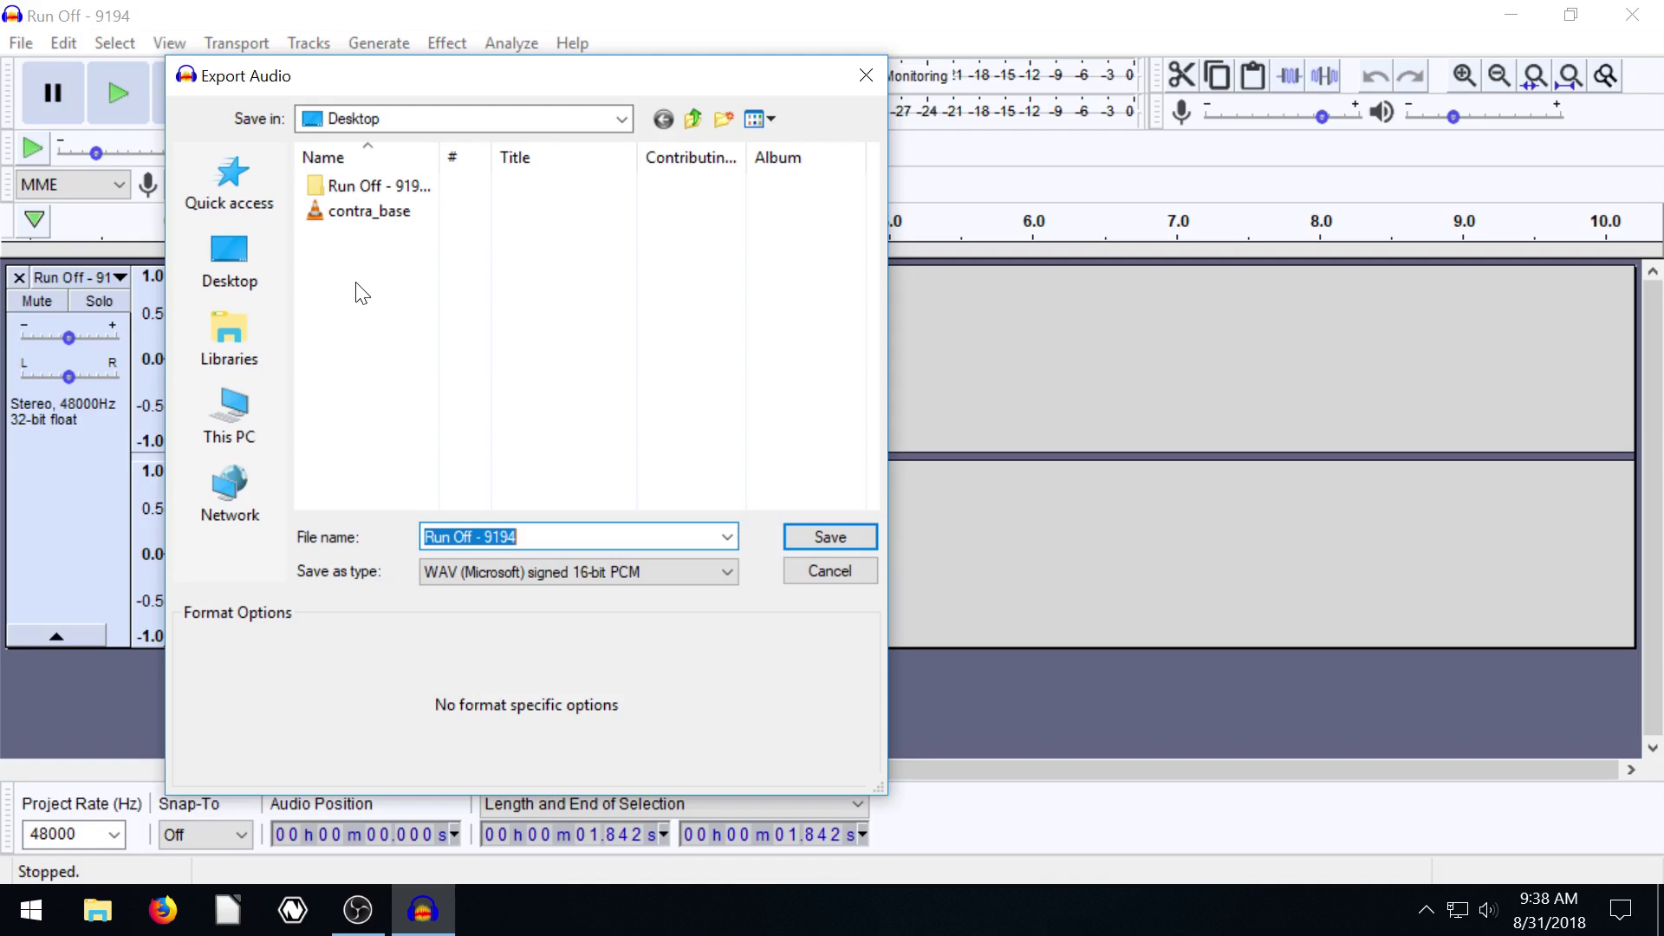
left_click(201, 280)
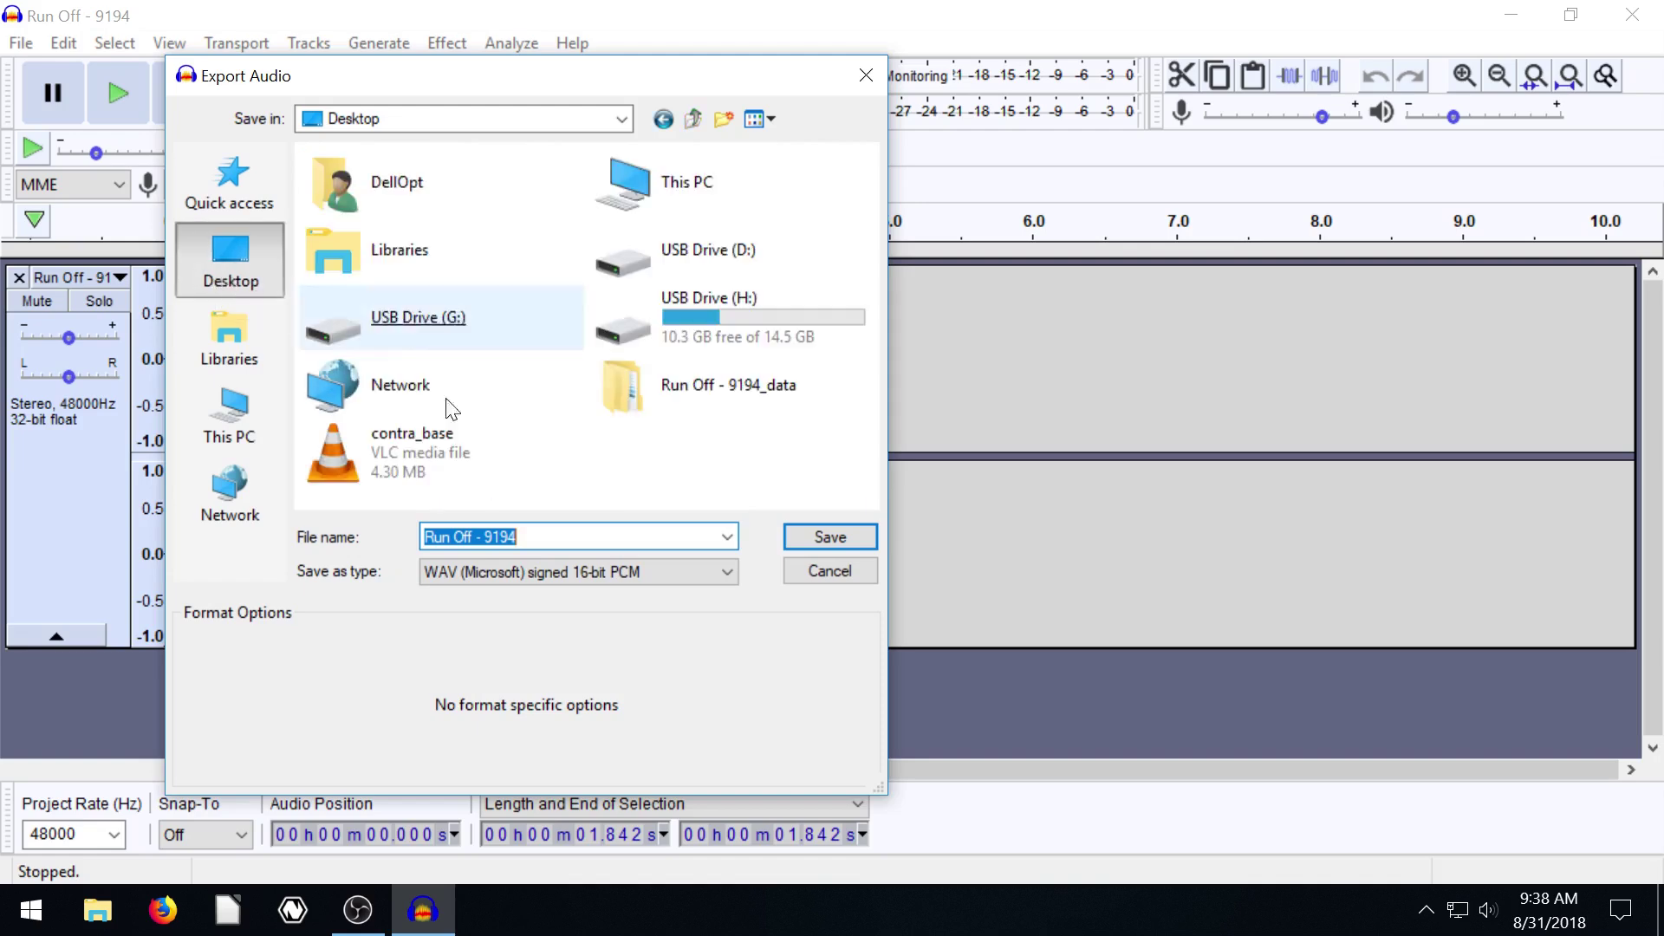
left_click(835, 534)
left_click(1219, 805)
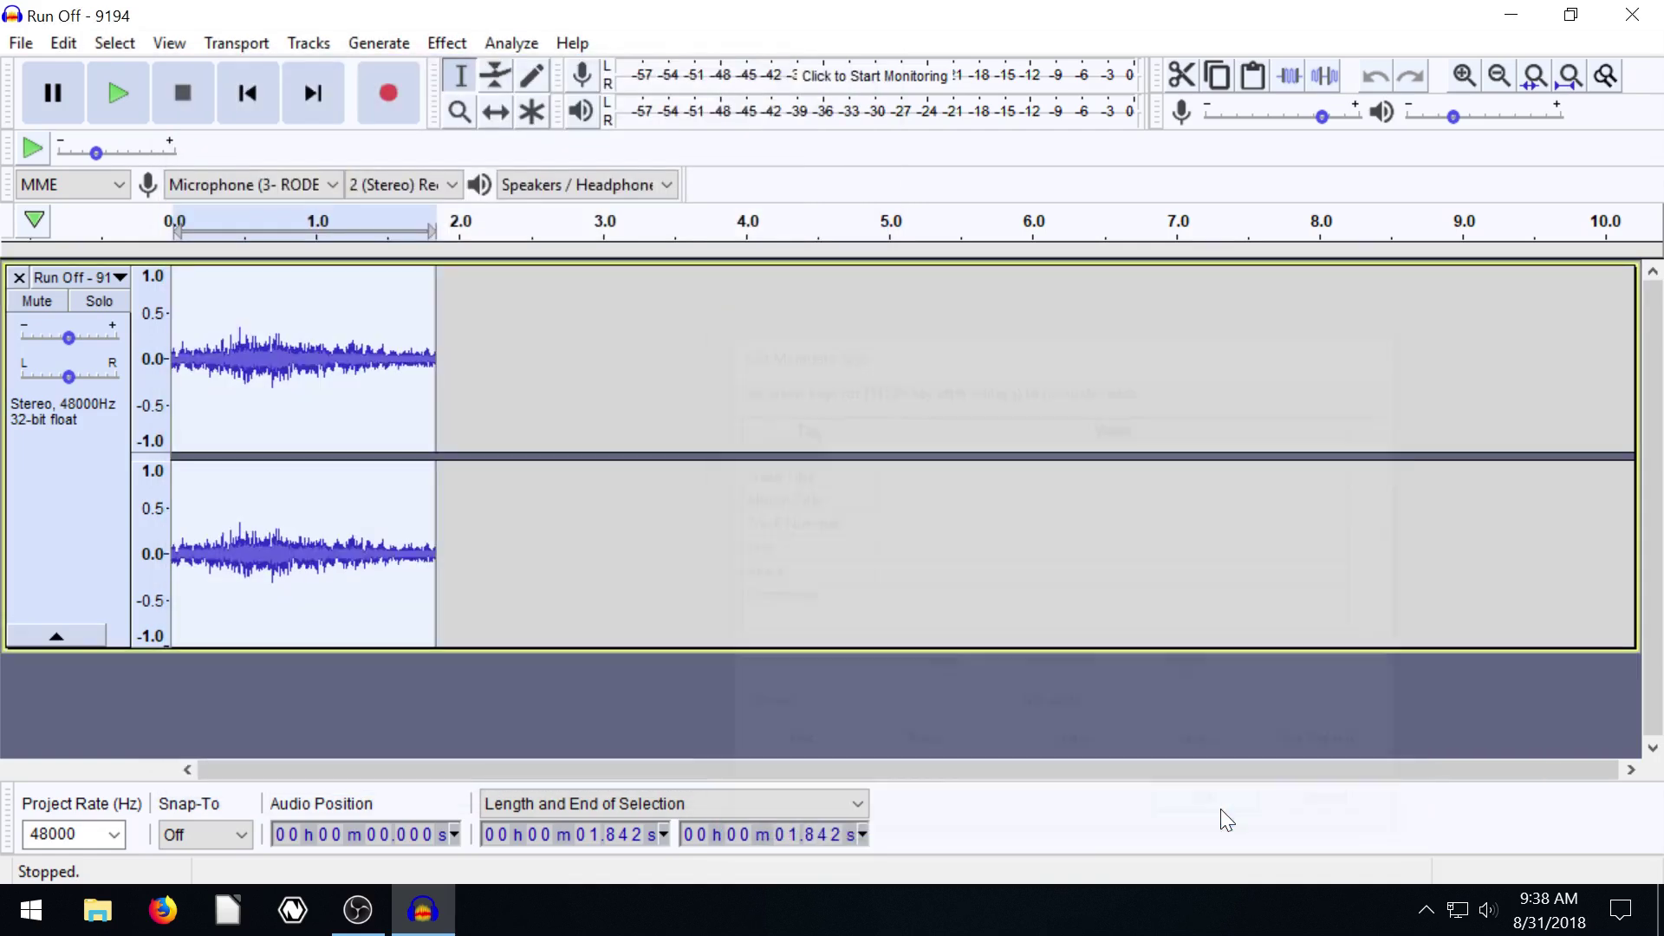
left_click(1514, 19)
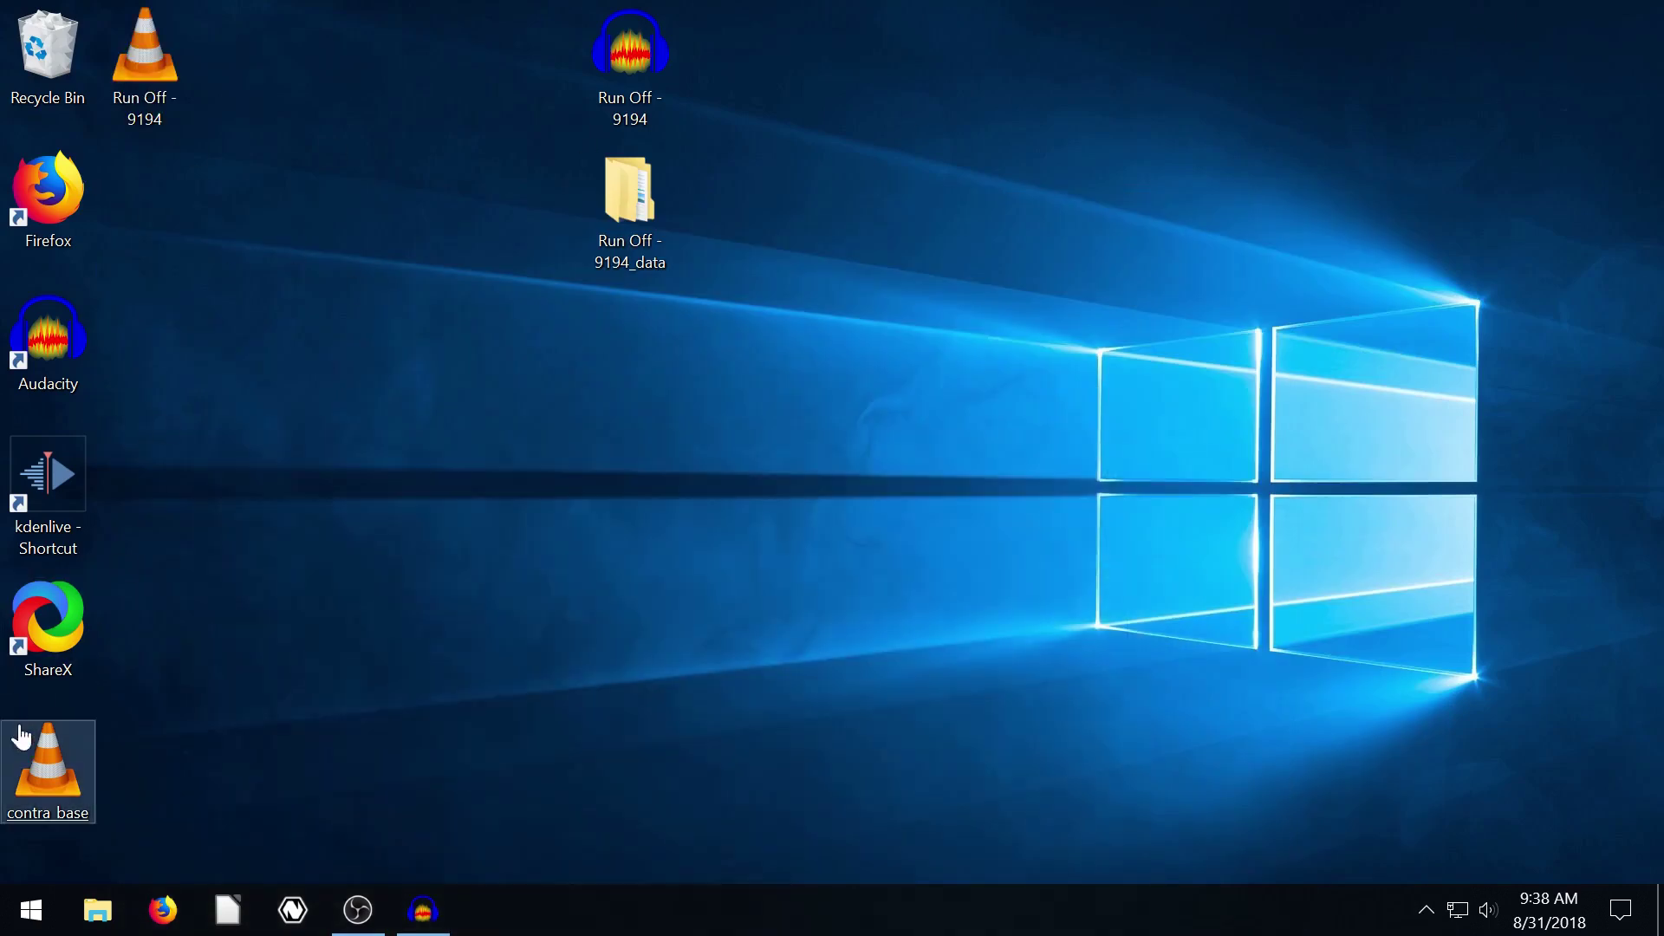
Step: Close Audacity and delete the Run Off - 9194 project file and its data folder
mouse_move(22, 736)
left_mouse_down()
mouse_move(319, 511)
mouse_move(34, 766)
left_mouse_up()
left_click_drag(791, 408, 607, 75)
left_click(426, 911)
left_click(1645, 8)
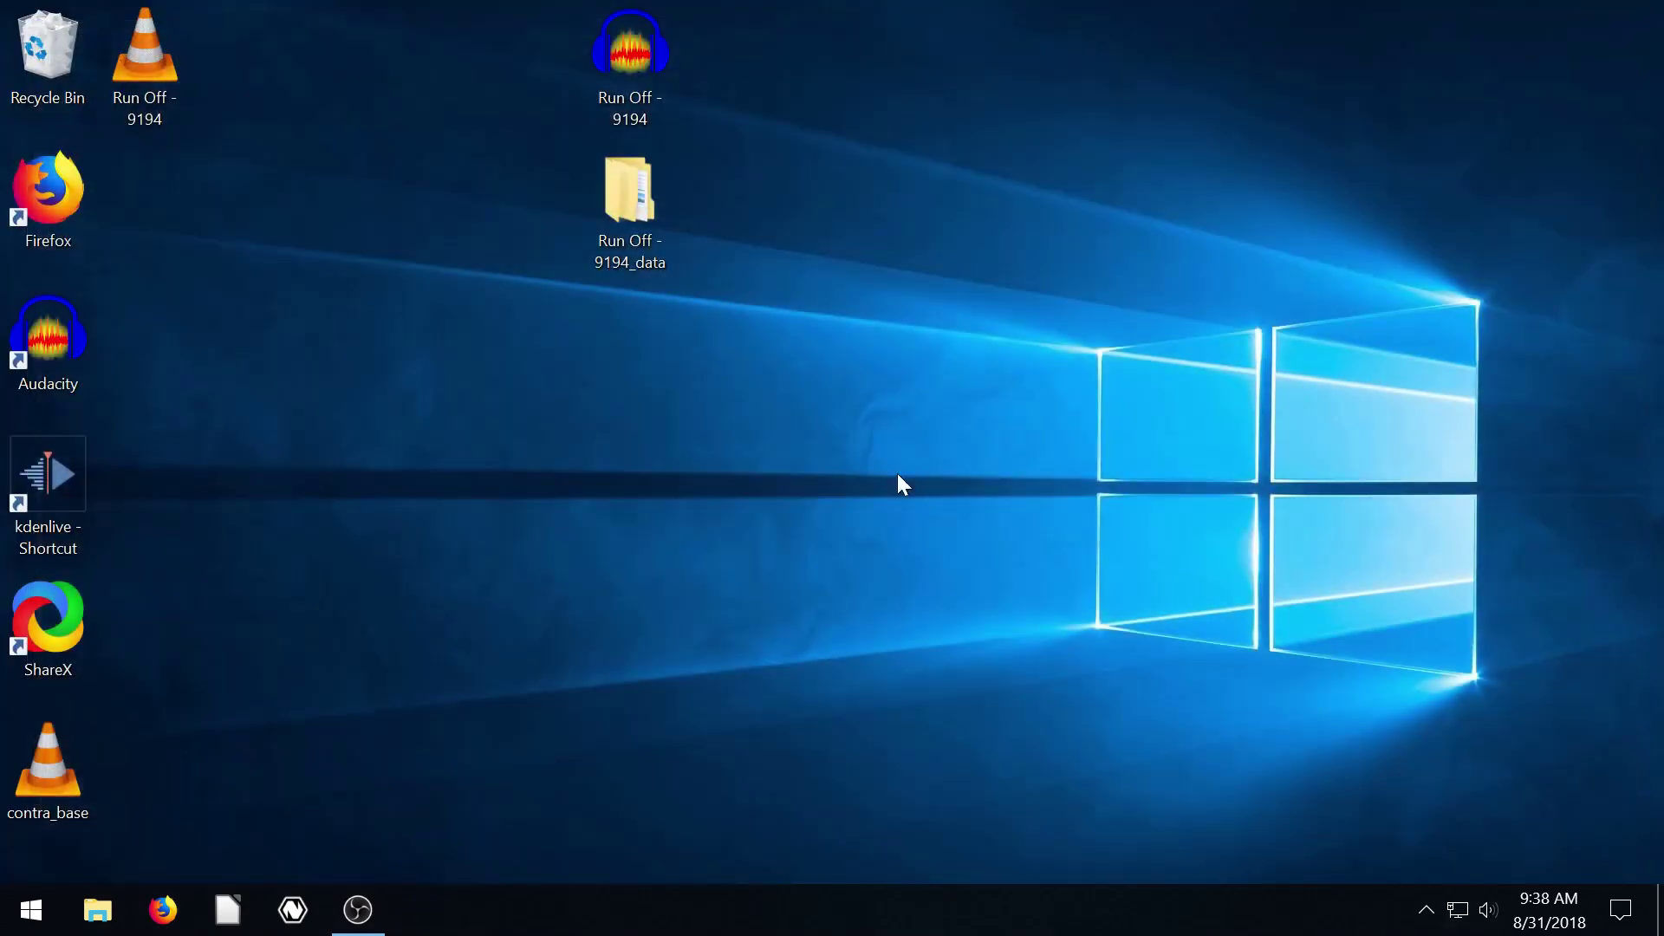
left_click_drag(818, 408, 616, 82)
key("Delete")
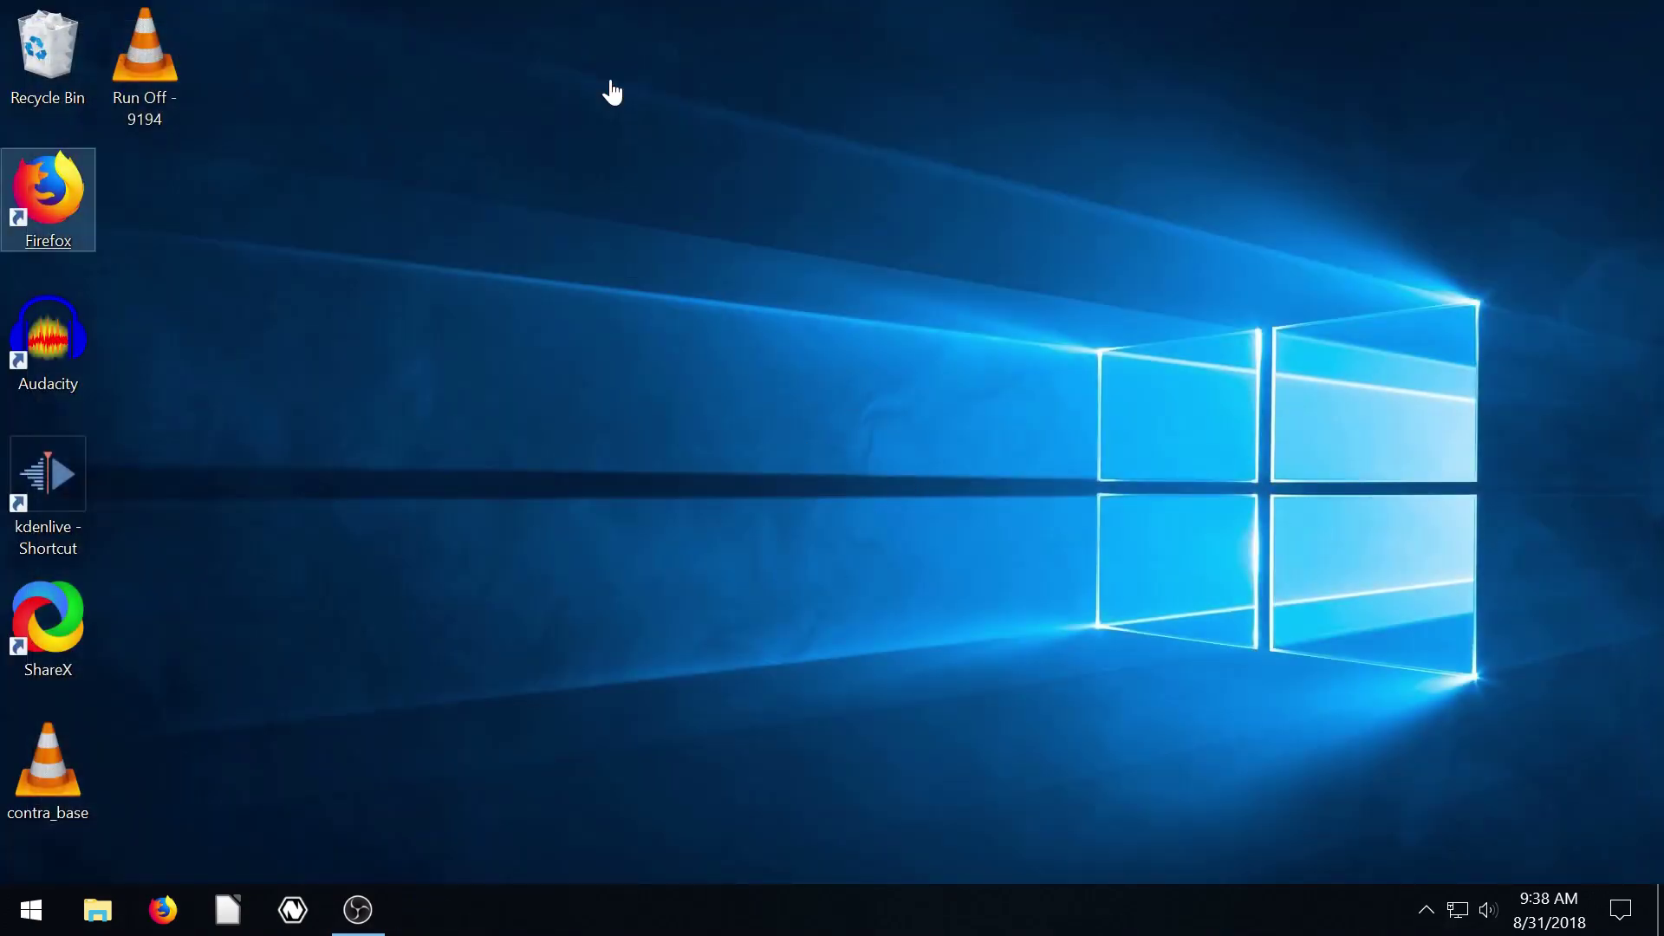
Step: Open the exported Run Off - 9194 WAV and relaunch Audacity from its desktop shortcut
key("Return")
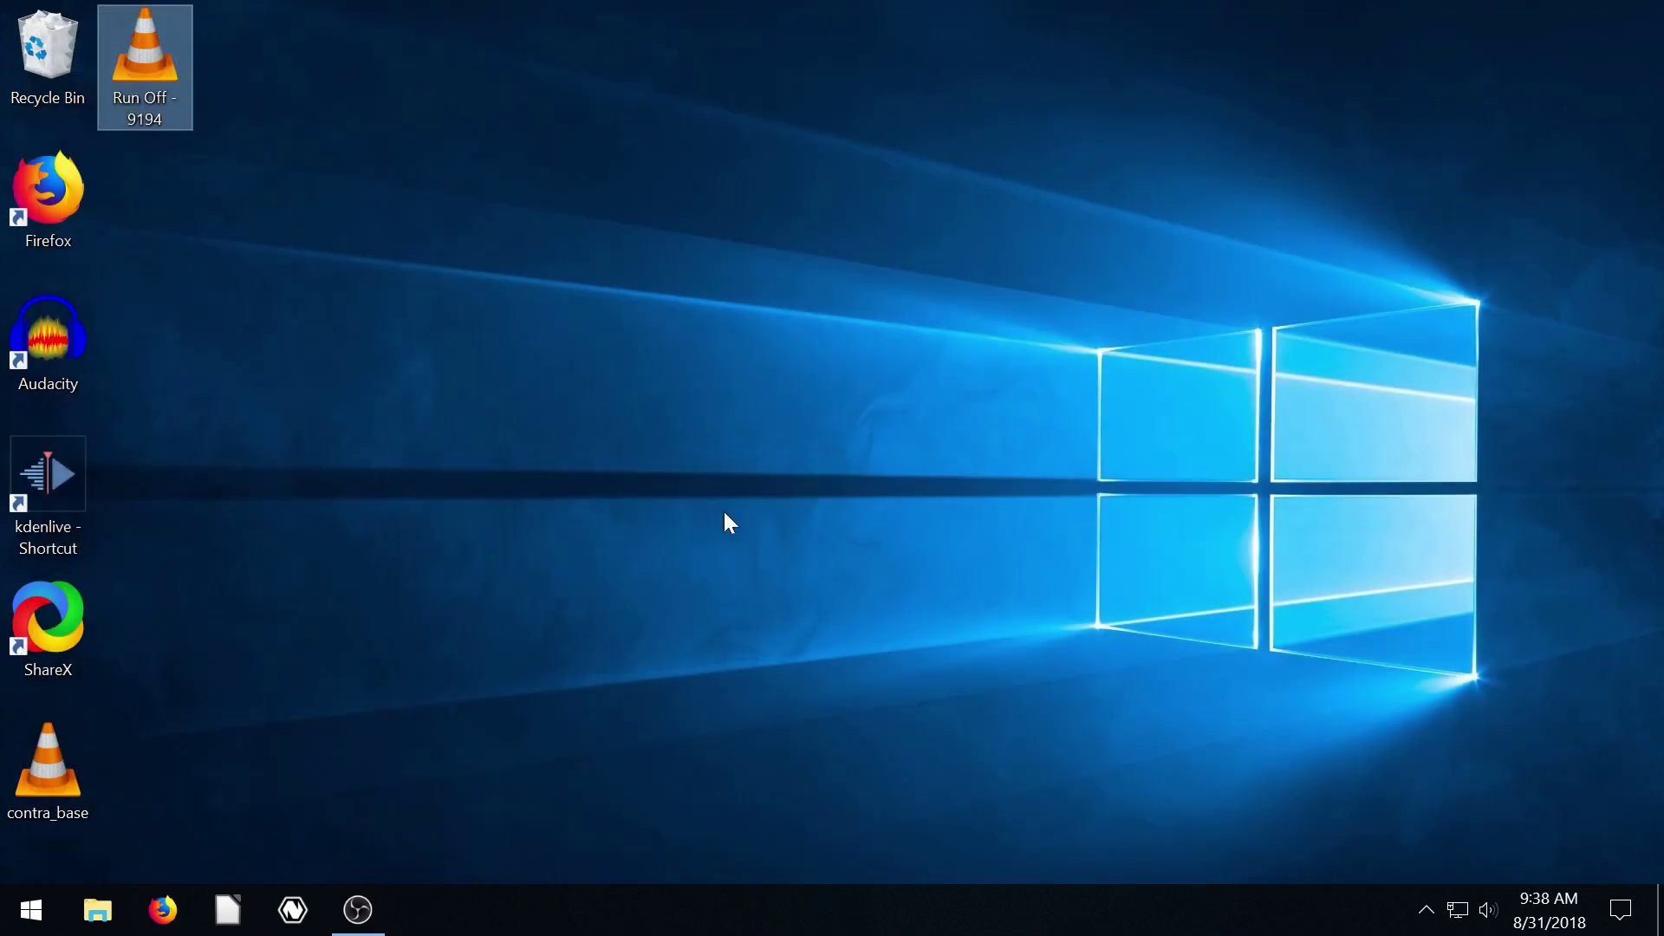
left_click(73, 390)
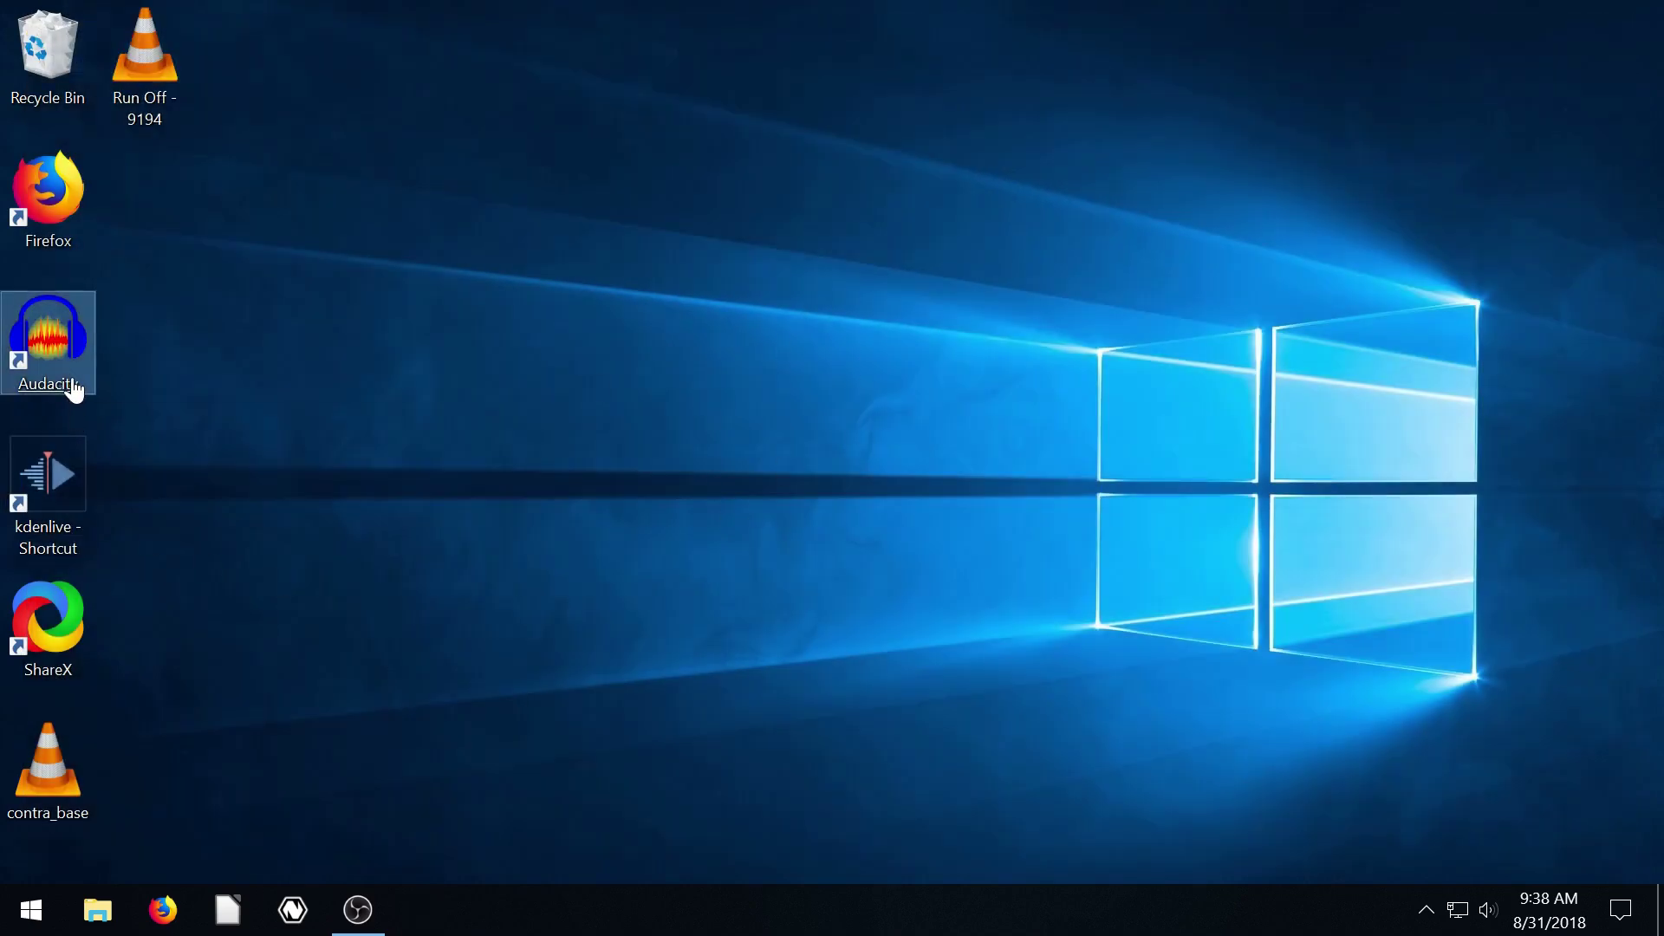
double_click(73, 390)
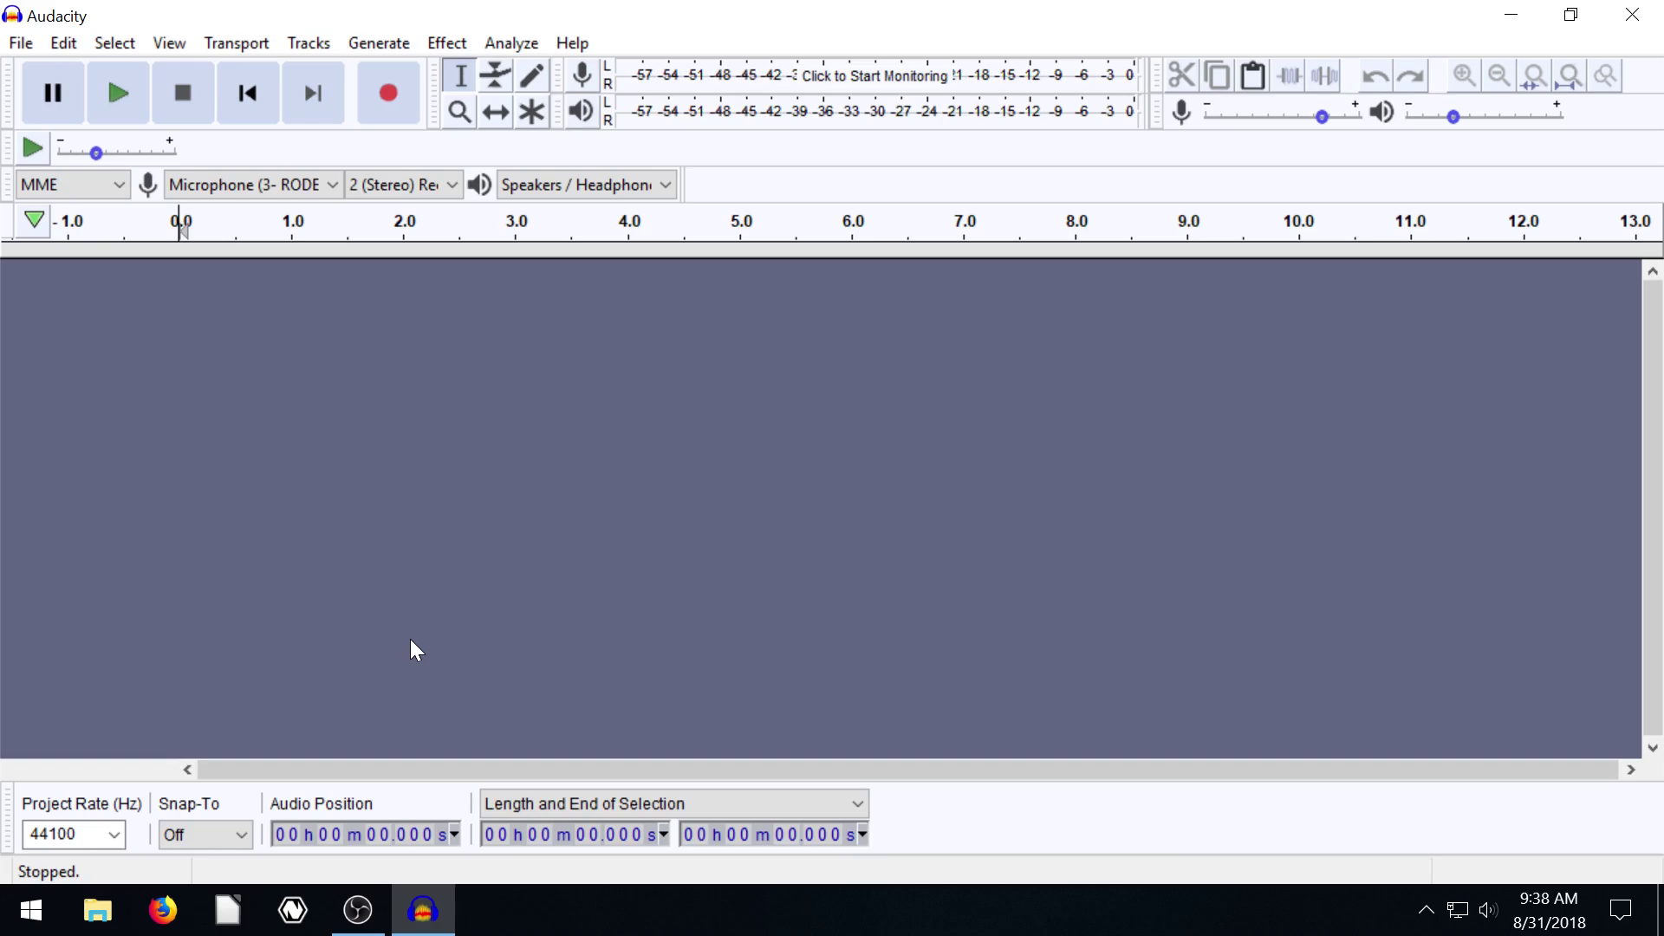
Step: Open the File menu in the empty 44100 Hz Audacity project
left_click(21, 43)
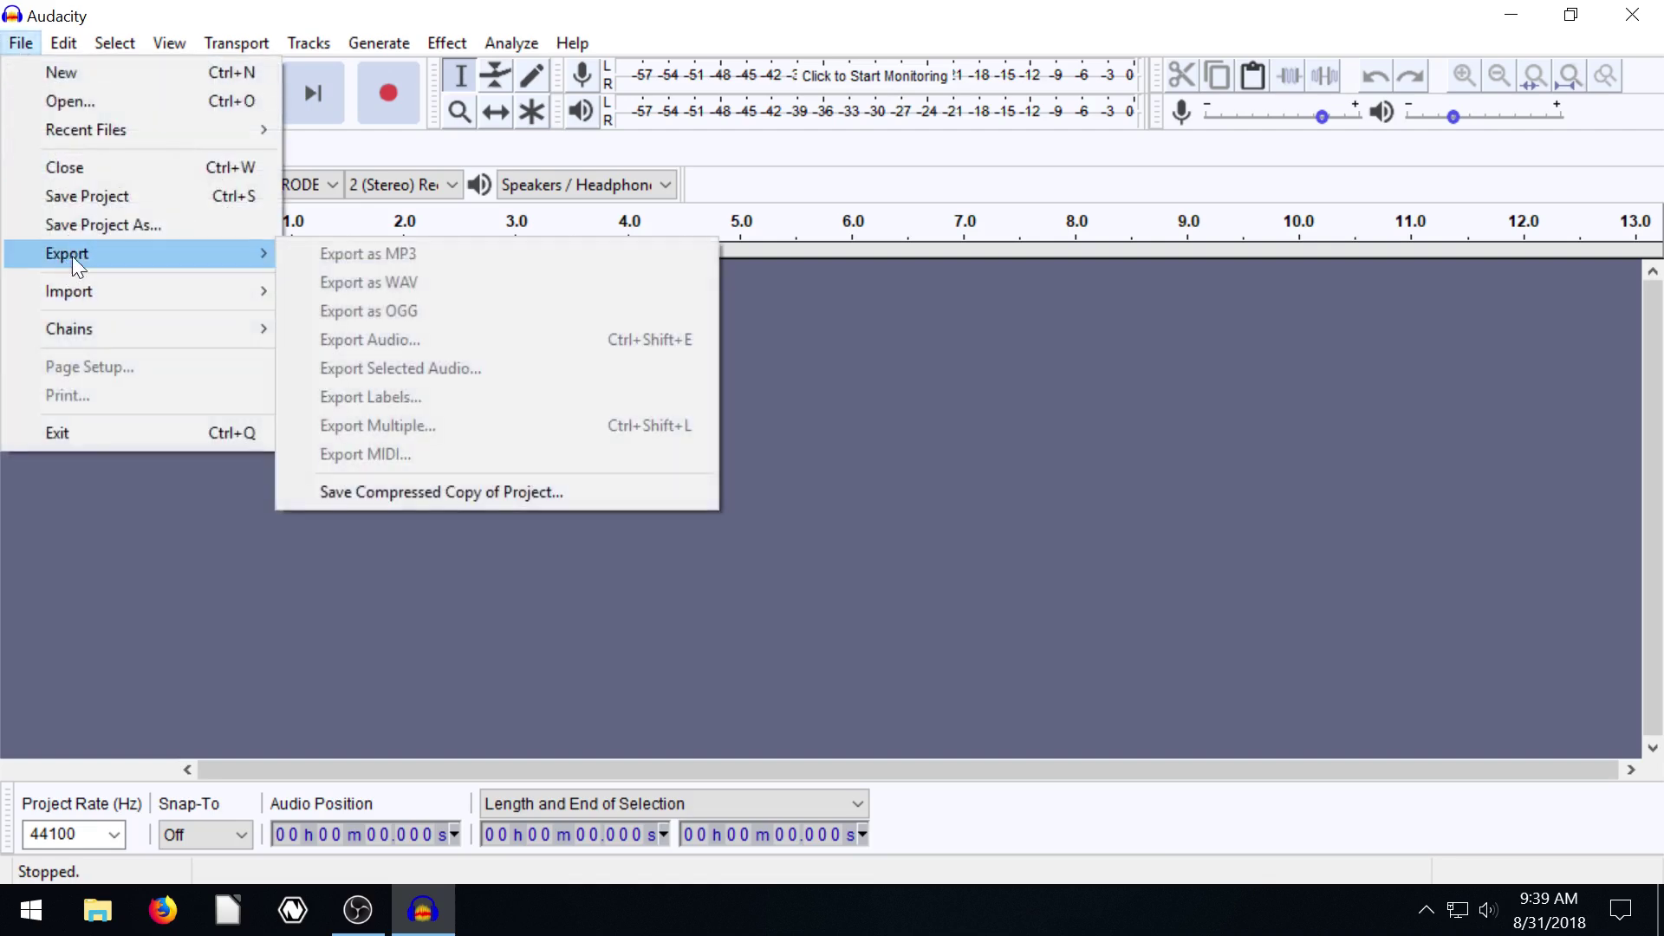
Step: Dismiss the export menu and record a short test clip
left_click(463, 227)
left_click(389, 93)
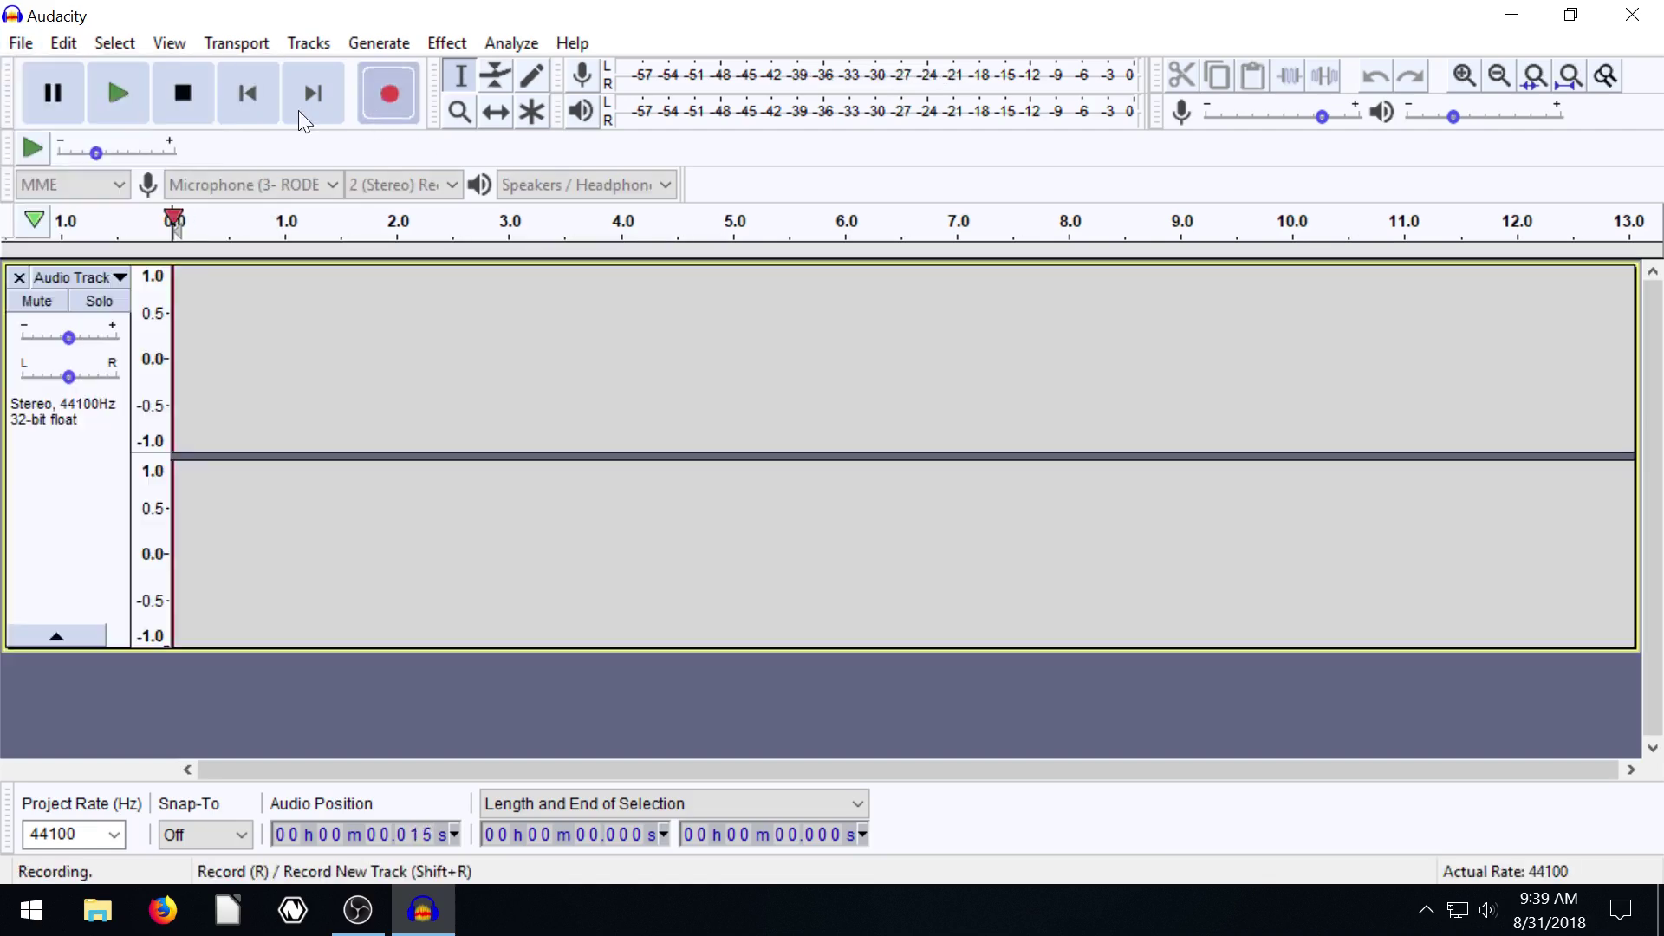
left_click(181, 93)
Step: Attempt an MP3 export and follow the link to download the LAME encoder
left_click(21, 42)
mouse_move(60, 252)
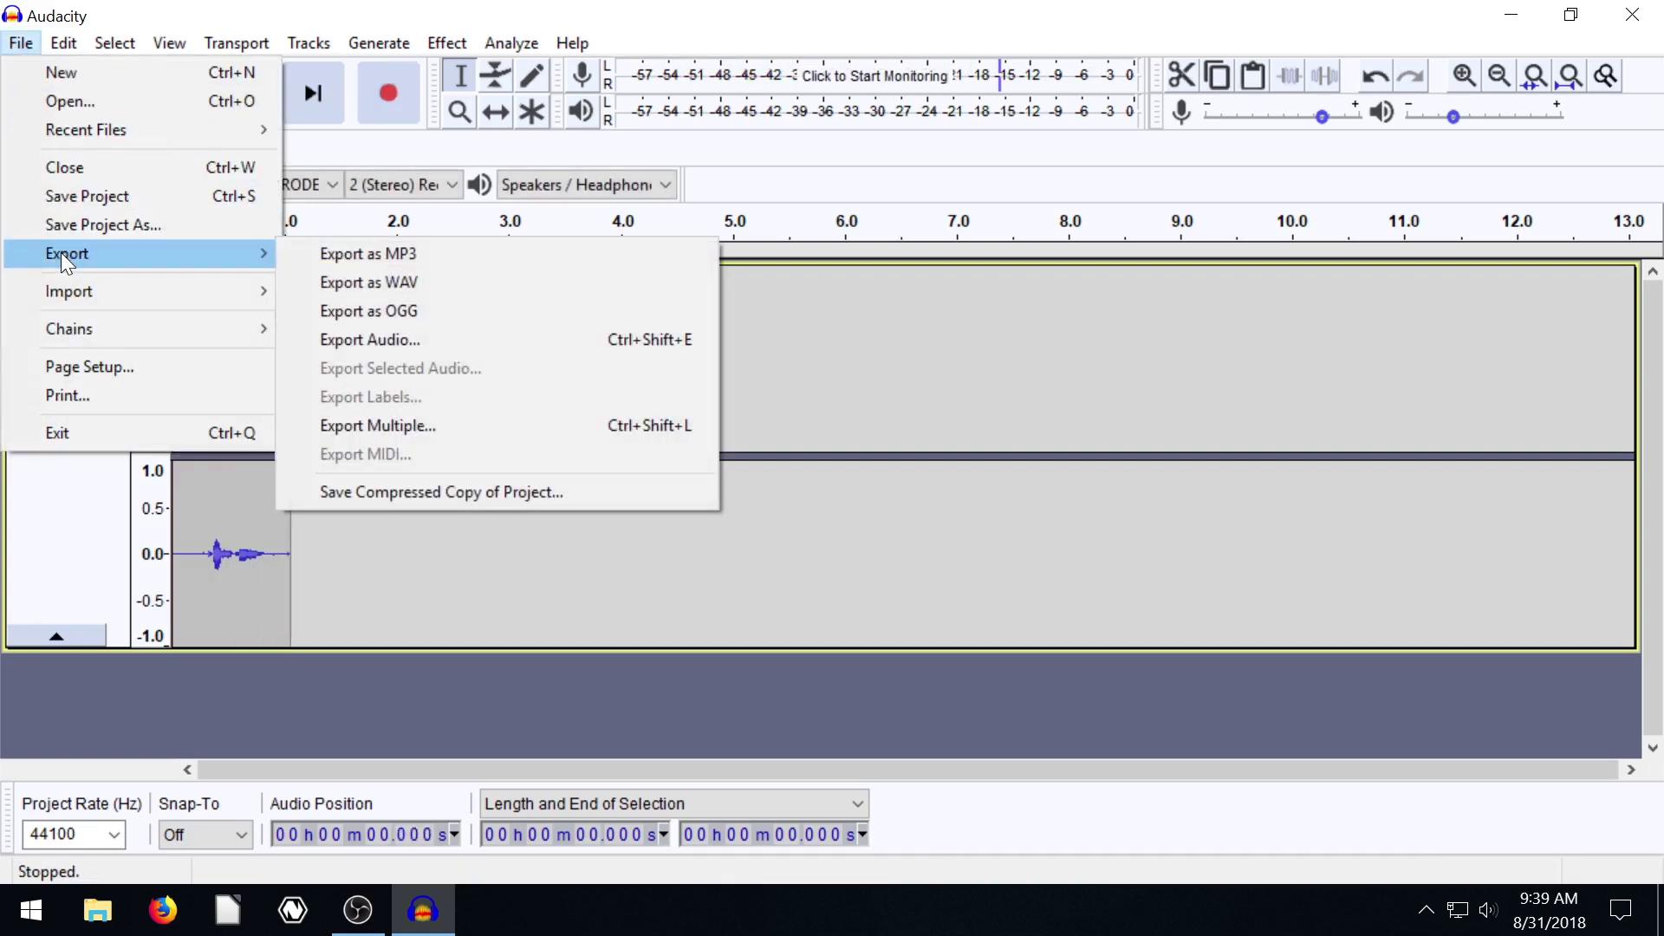
left_click(330, 257)
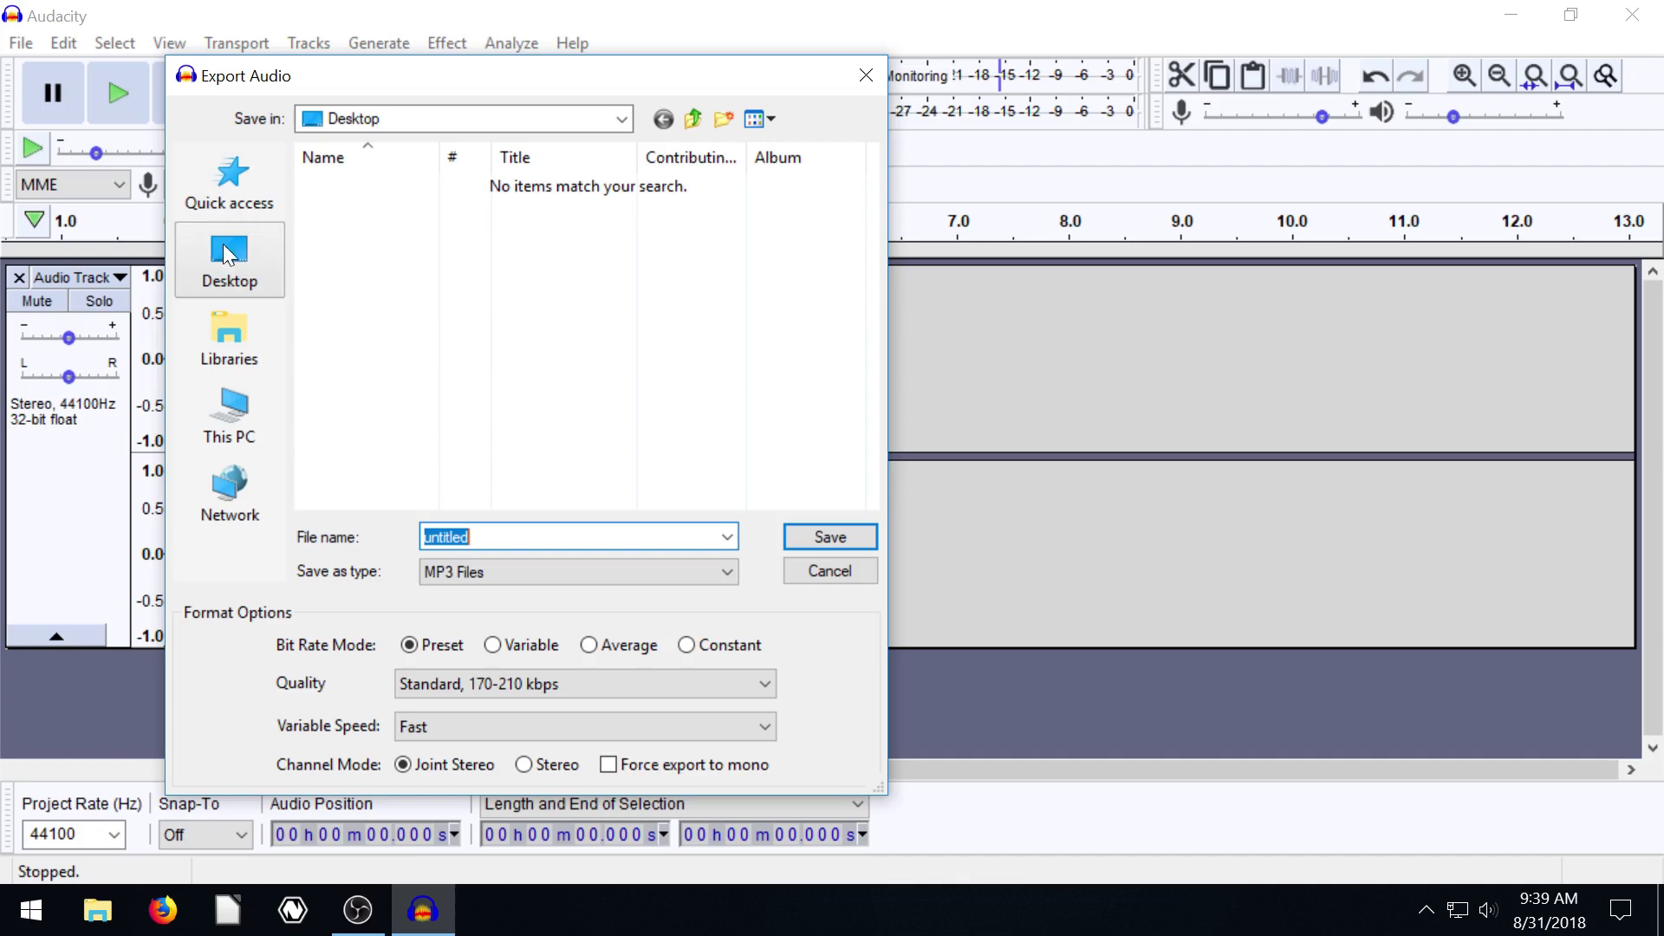
left_click(819, 534)
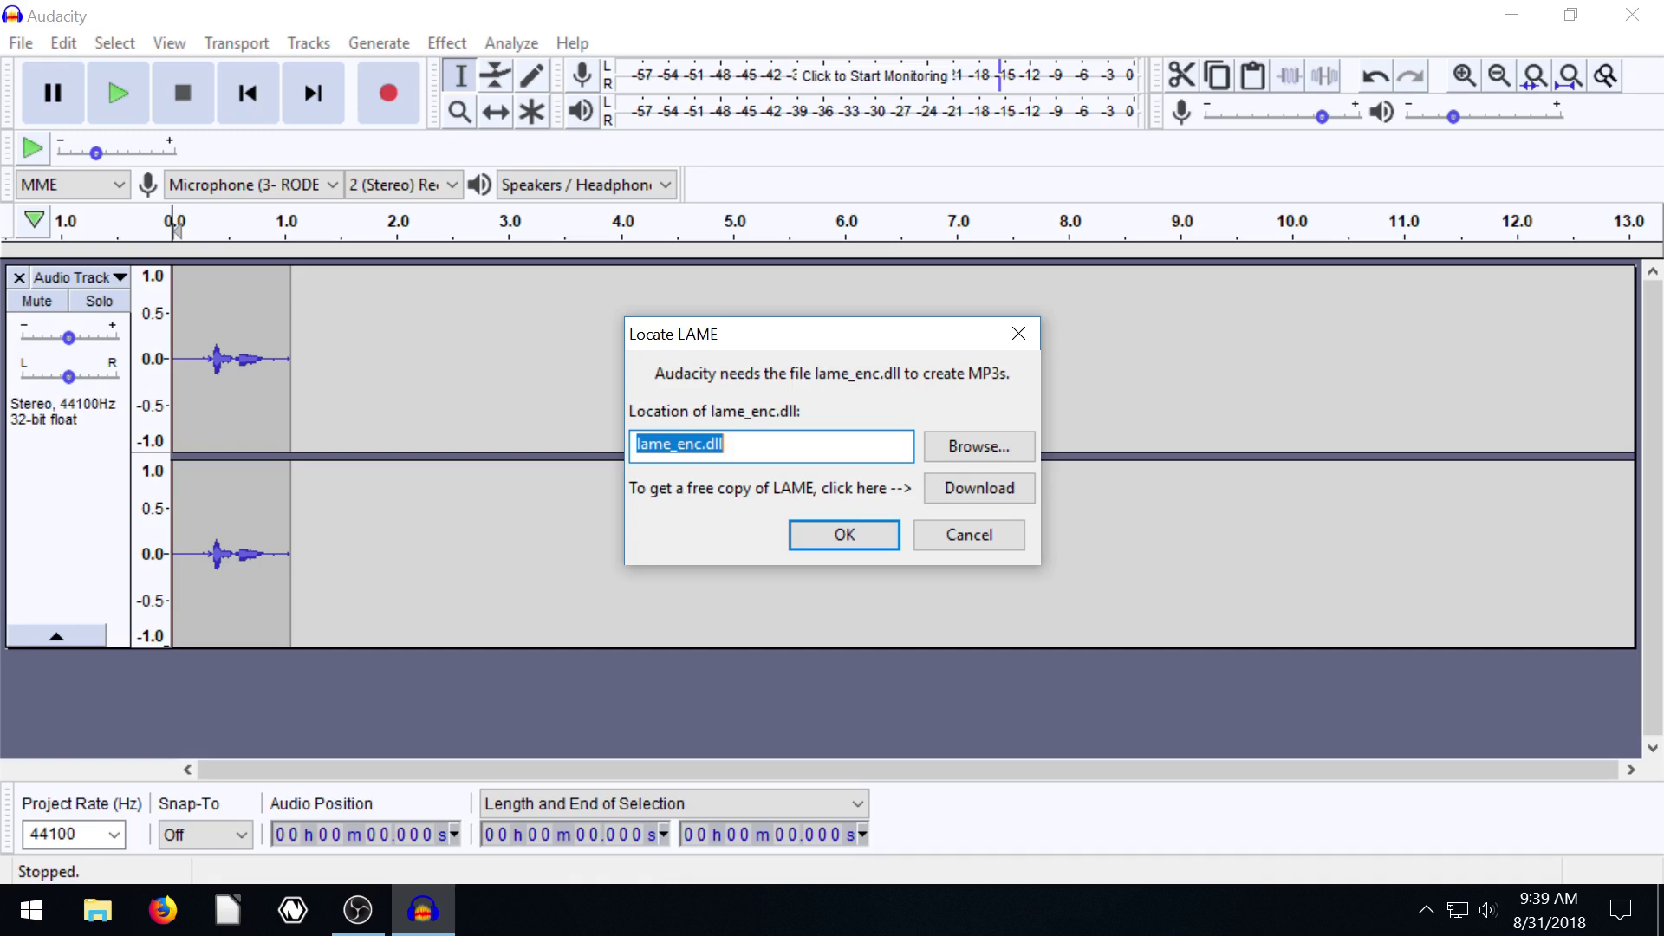
left_click(977, 489)
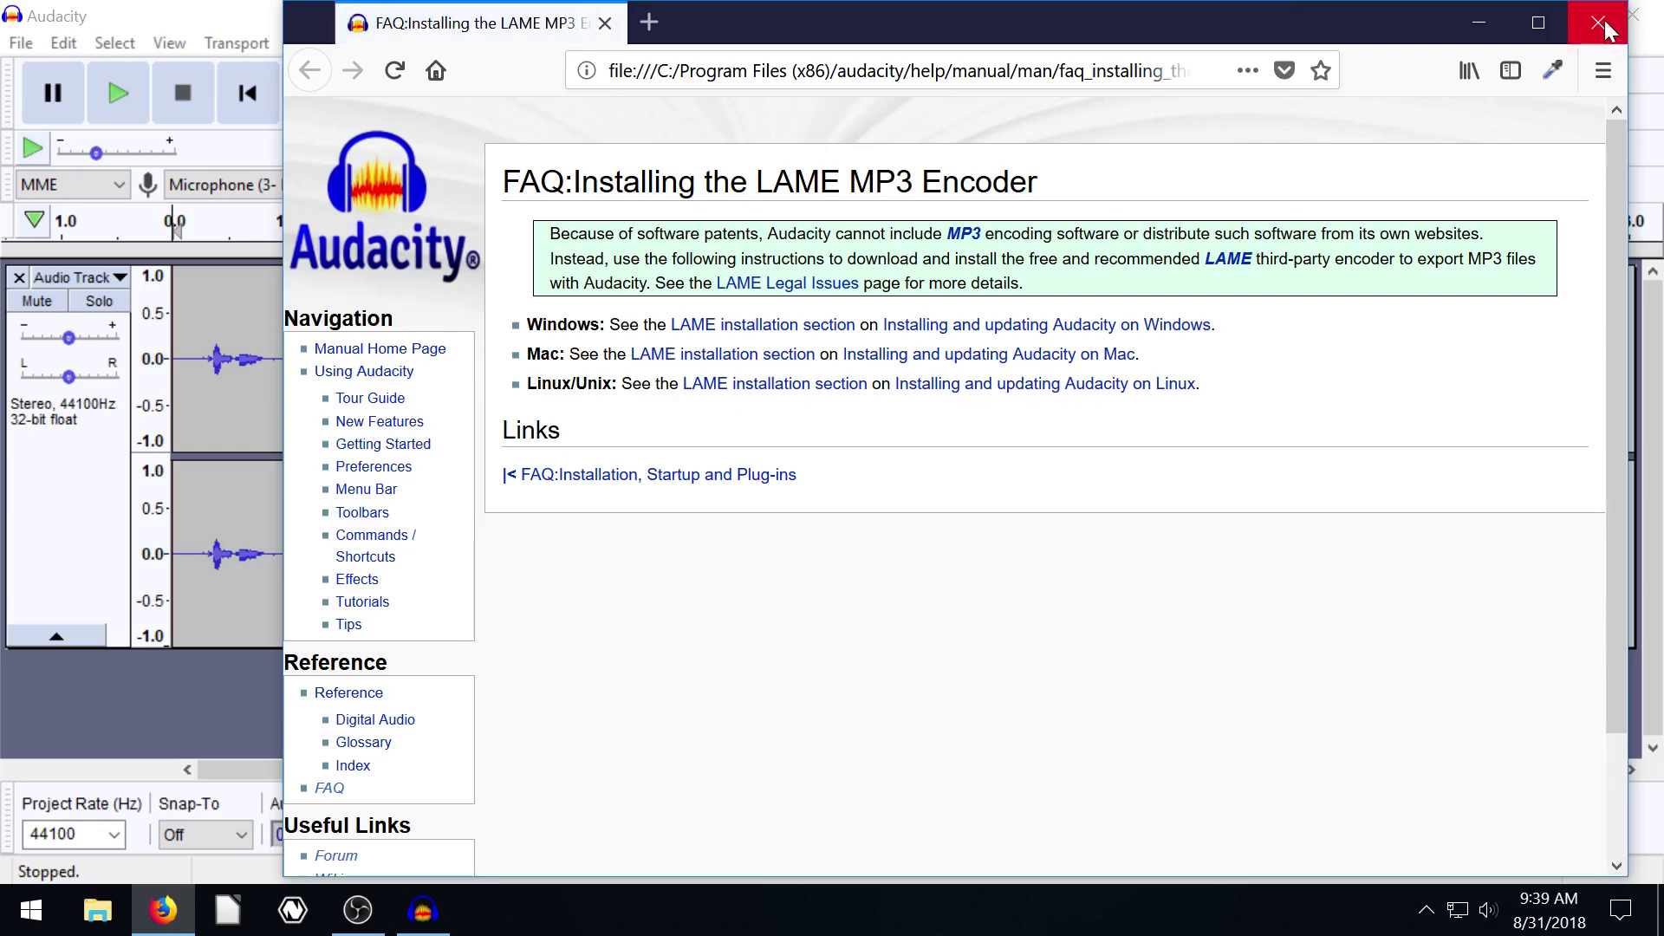
Step: Read the LAME Windows installation instructions, then abandon the MP3 export after the encoding-library error
left_click(738, 334)
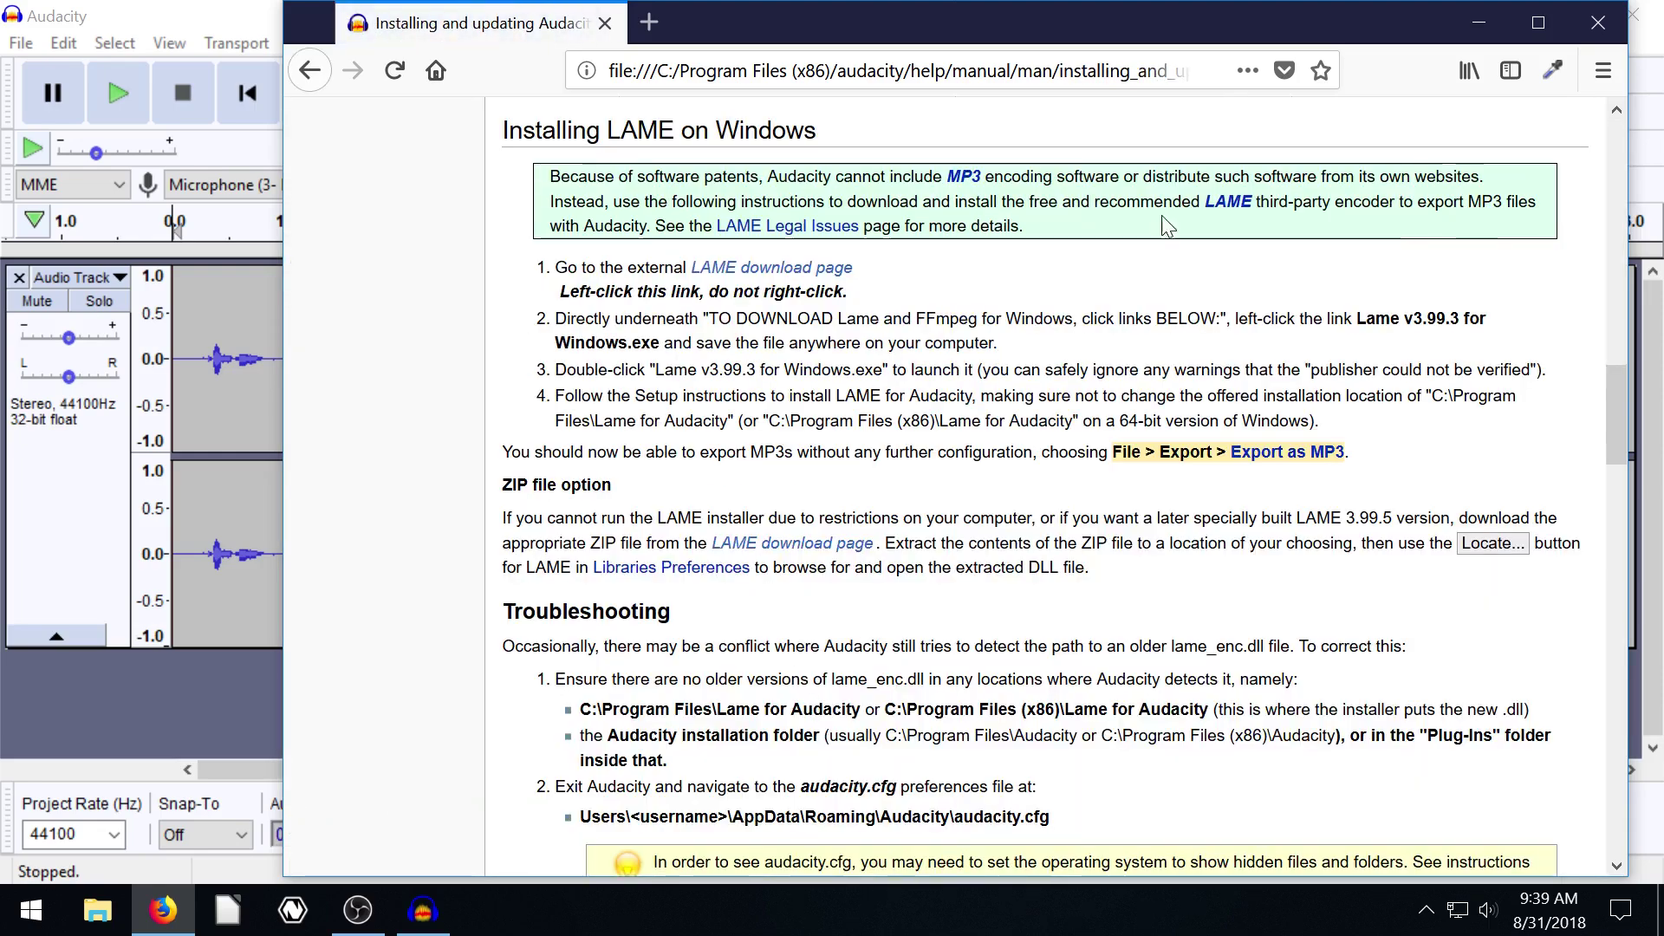
left_click(1598, 23)
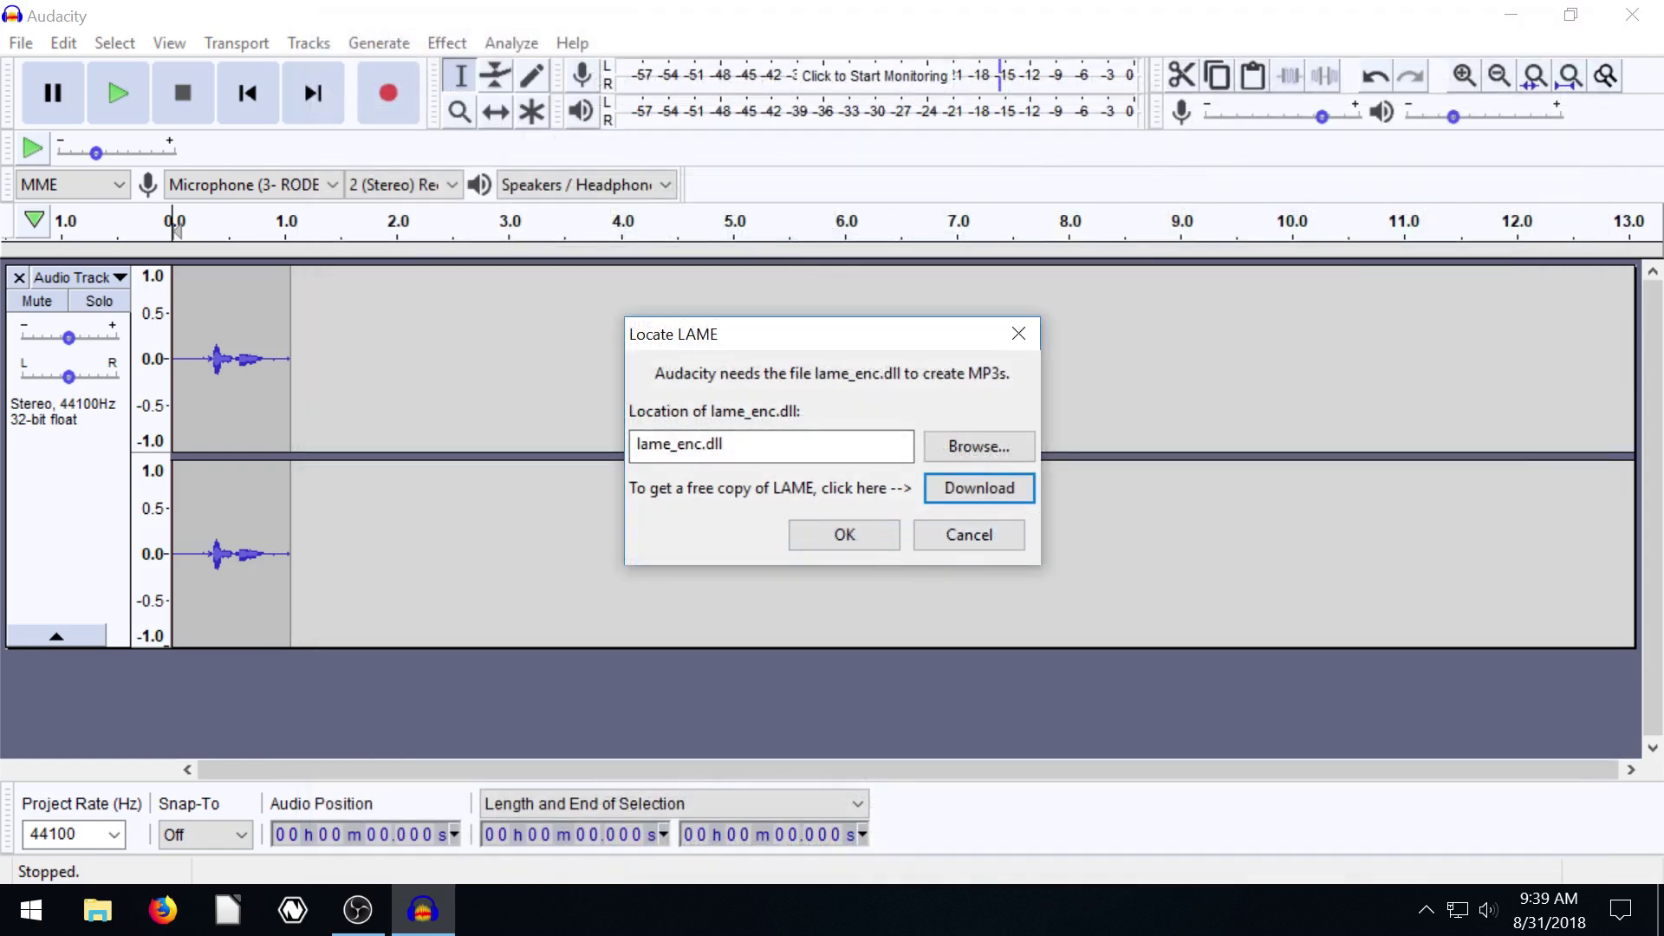
left_click(952, 532)
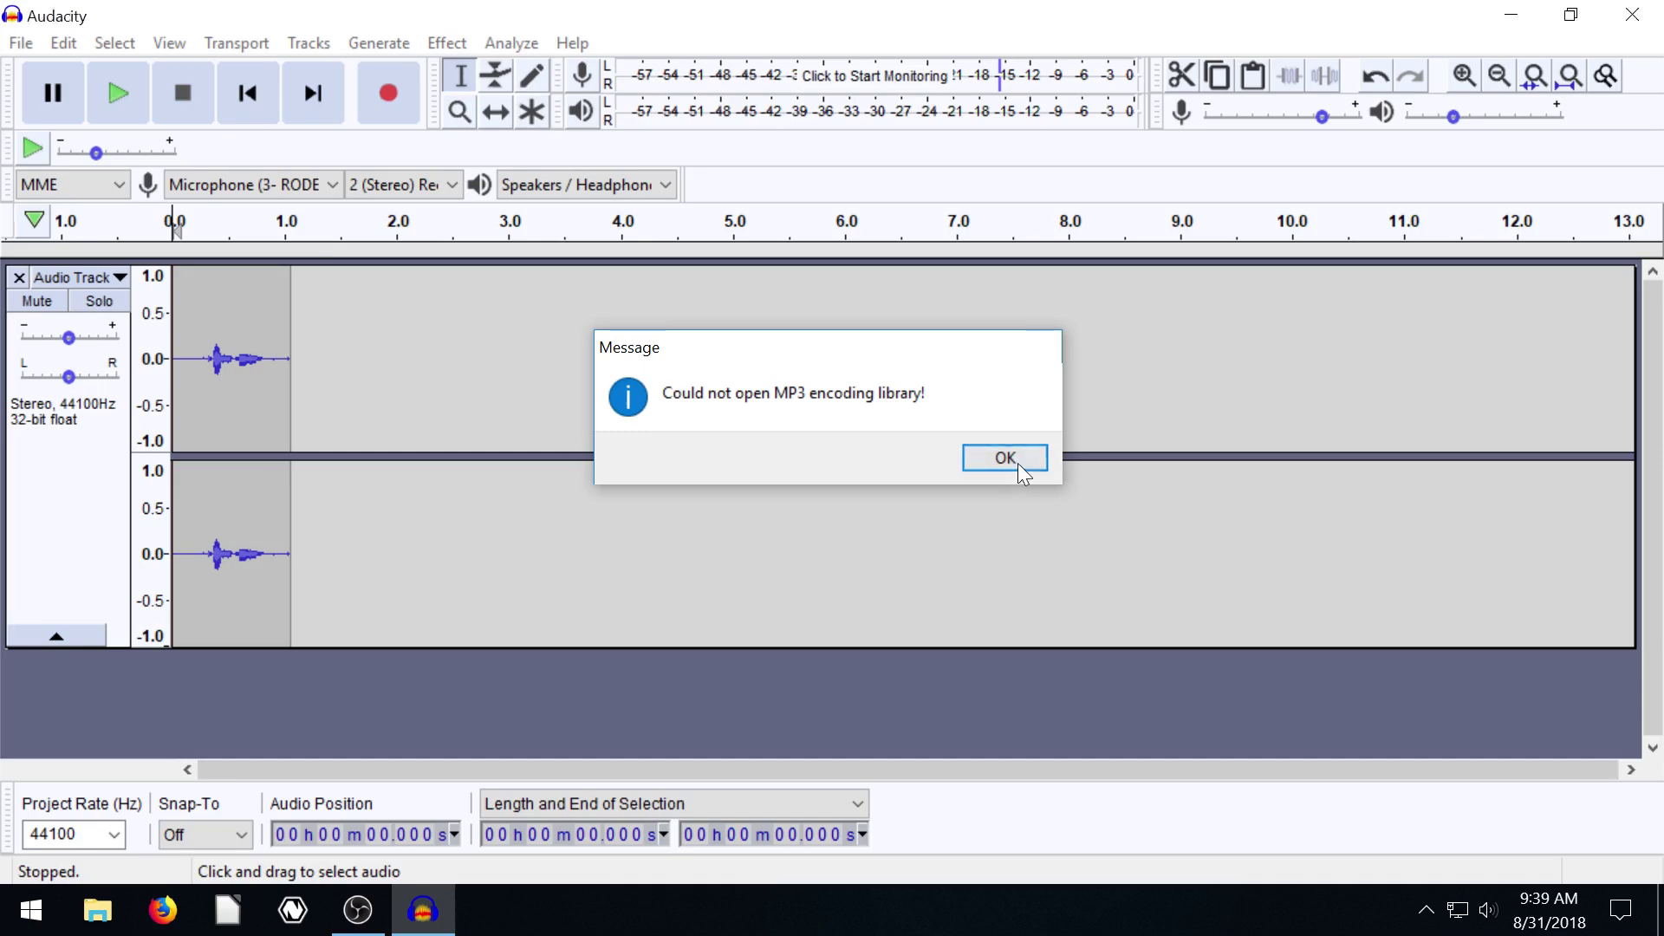
left_click(1004, 457)
left_click(827, 569)
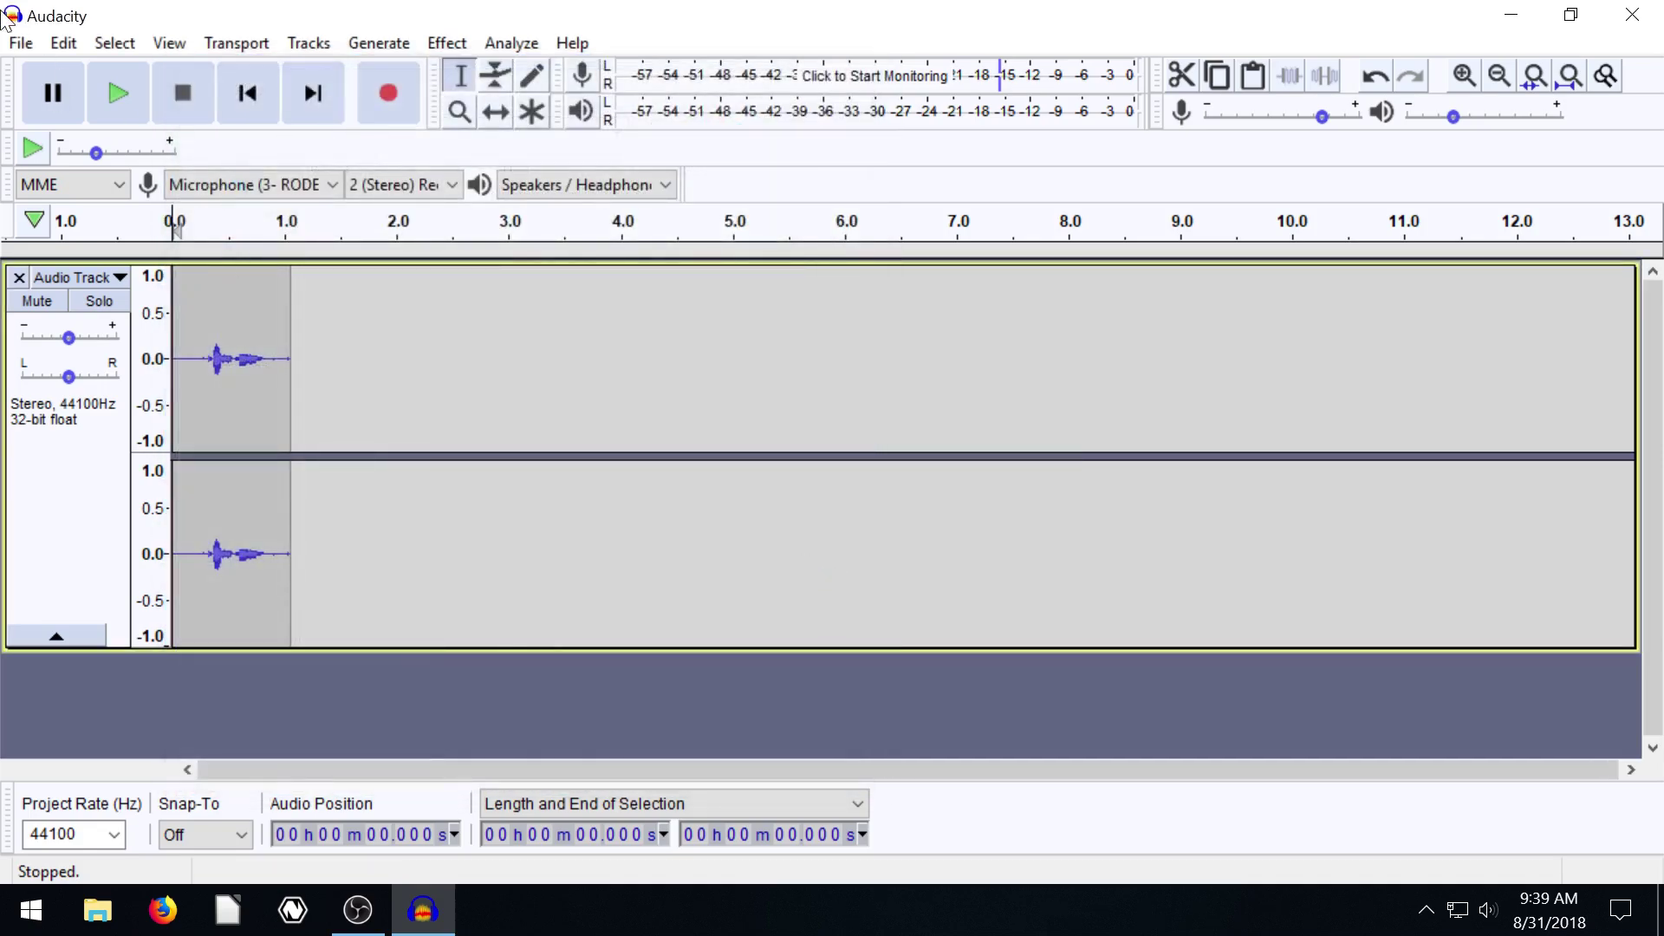
Step: Start an OGG export from the File > Export menu, then cancel it
left_click(21, 43)
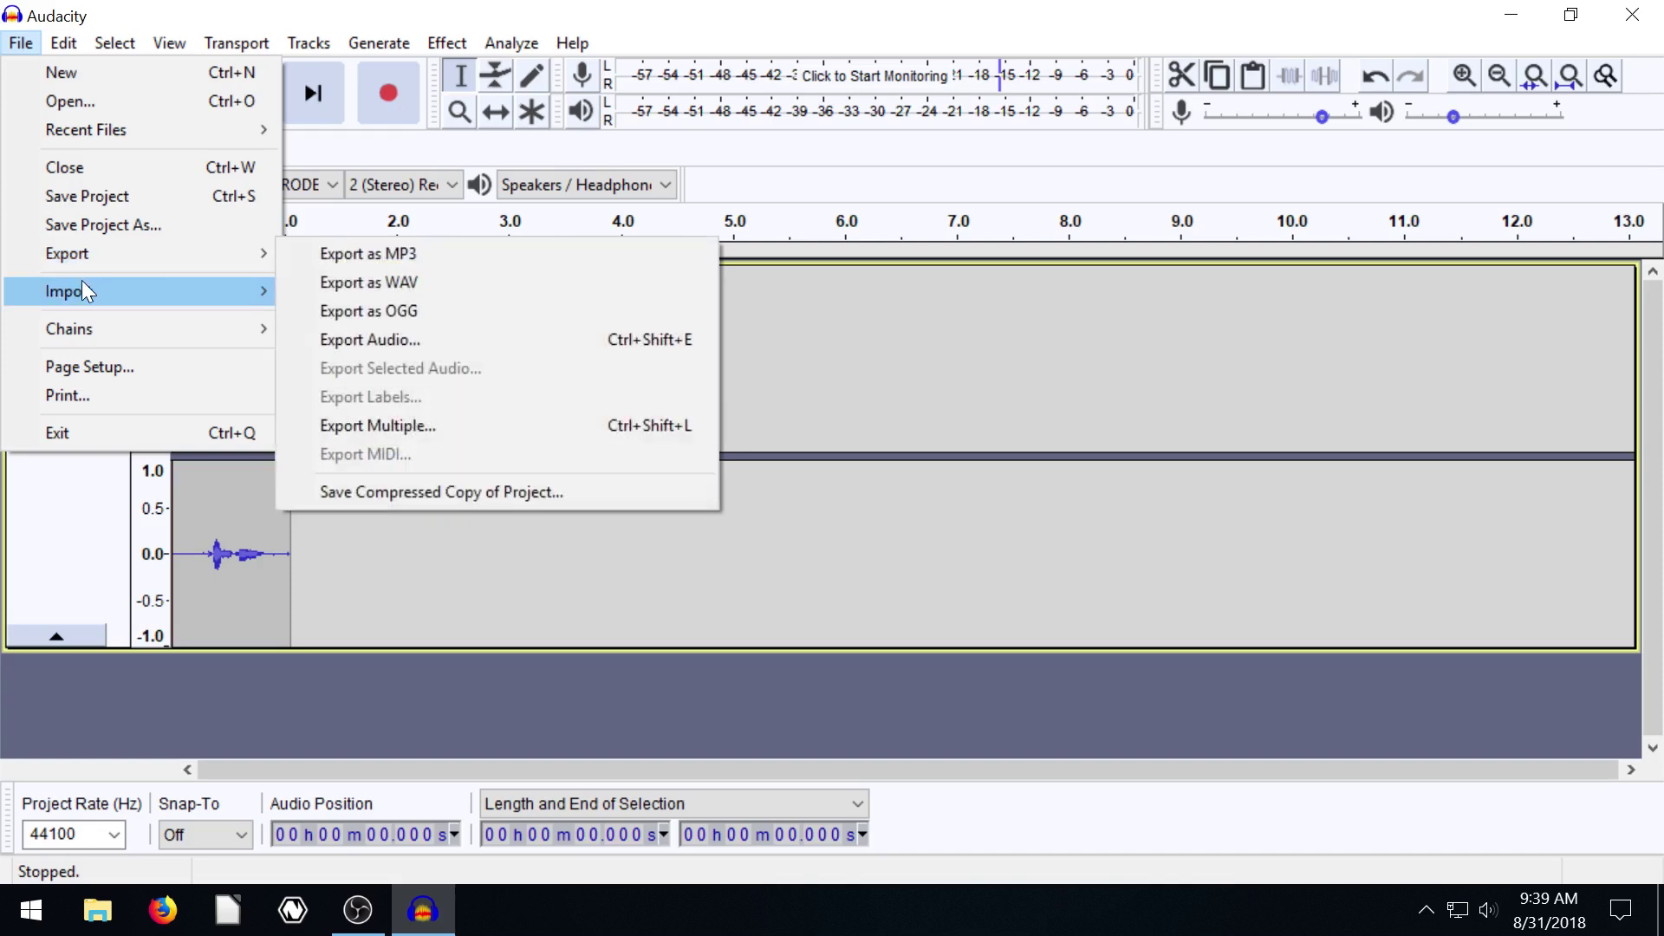
left_click(378, 310)
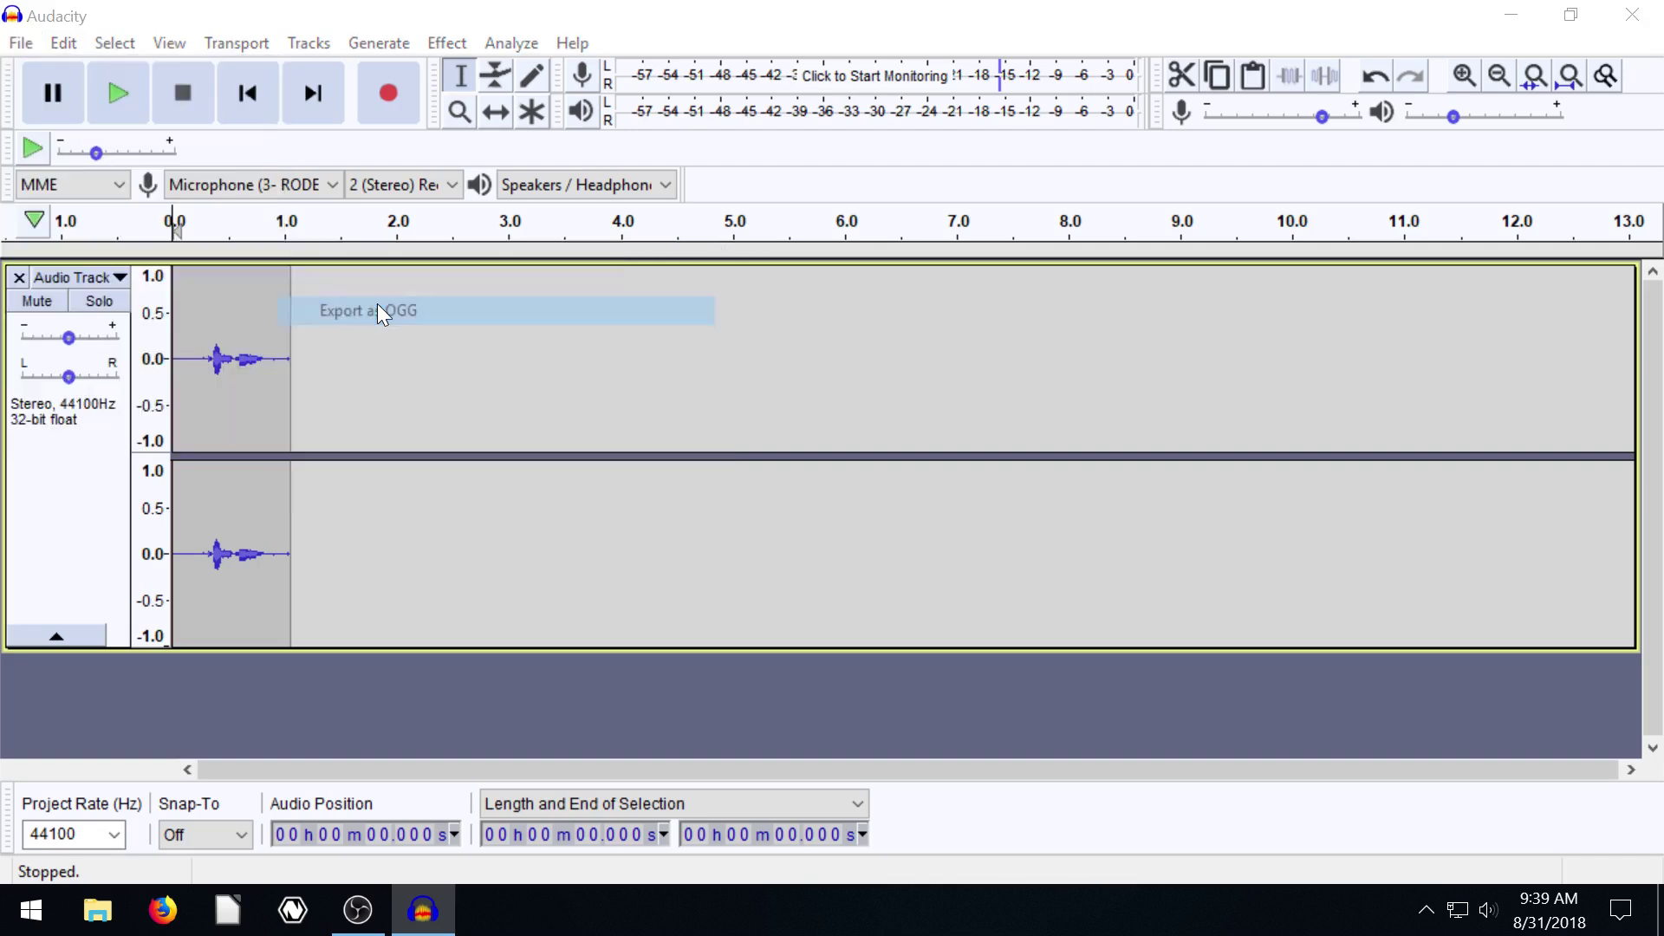
left_click(794, 572)
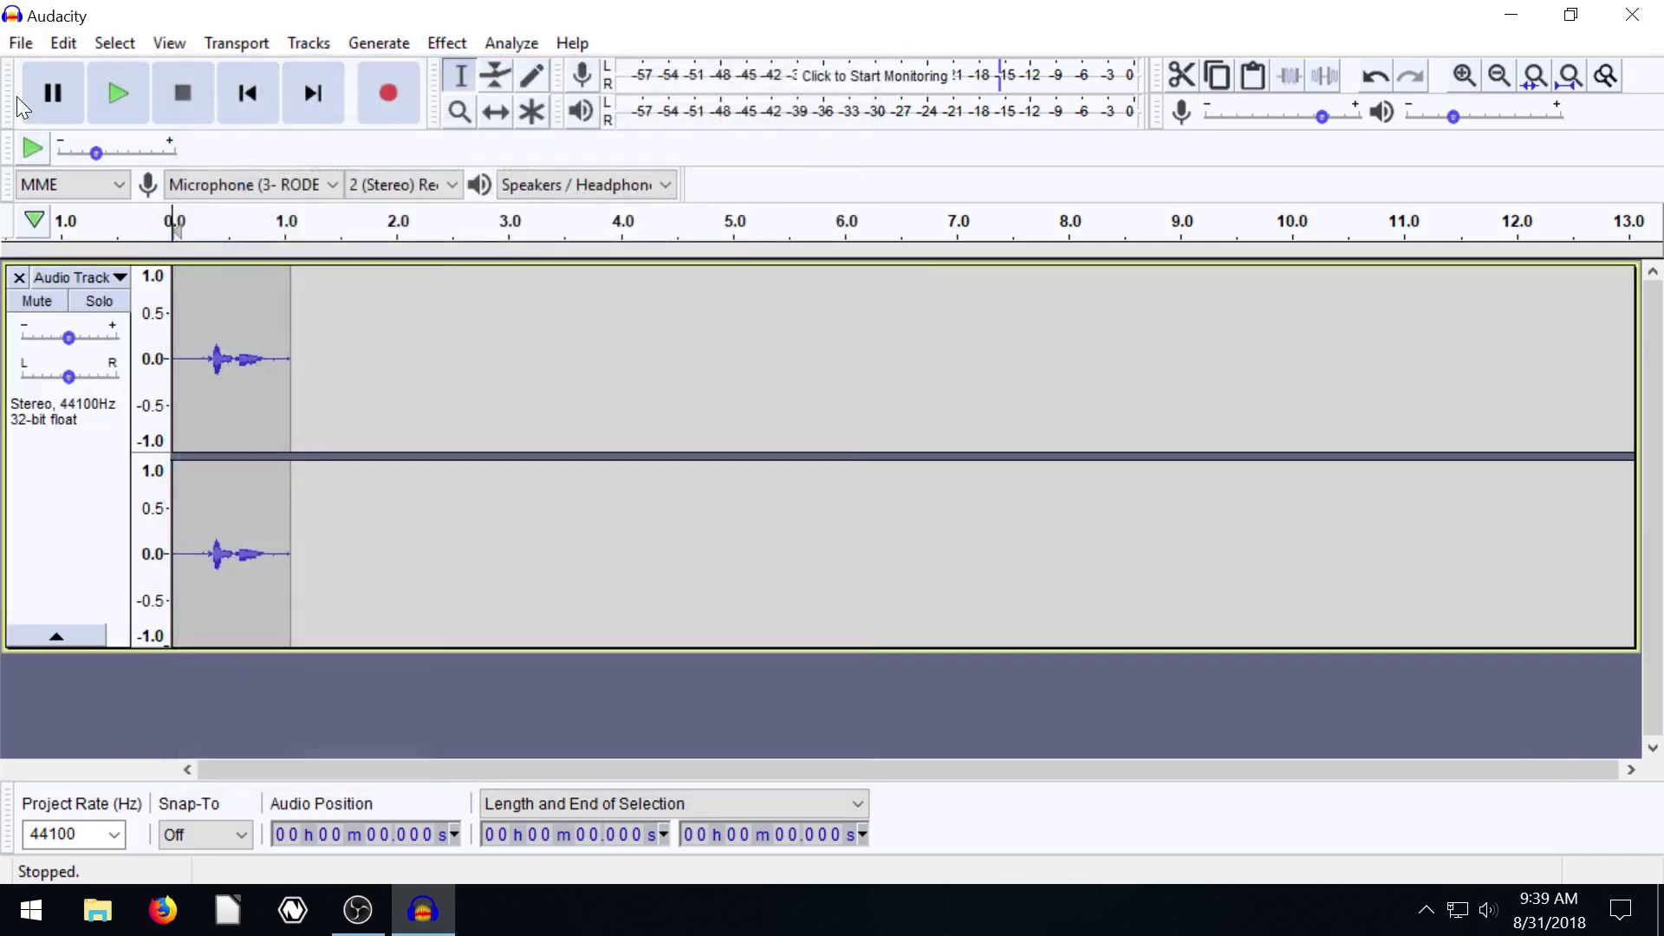
Step: Review the available file types in the Export Audio window and cancel without exporting
left_click(19, 43)
mouse_move(72, 258)
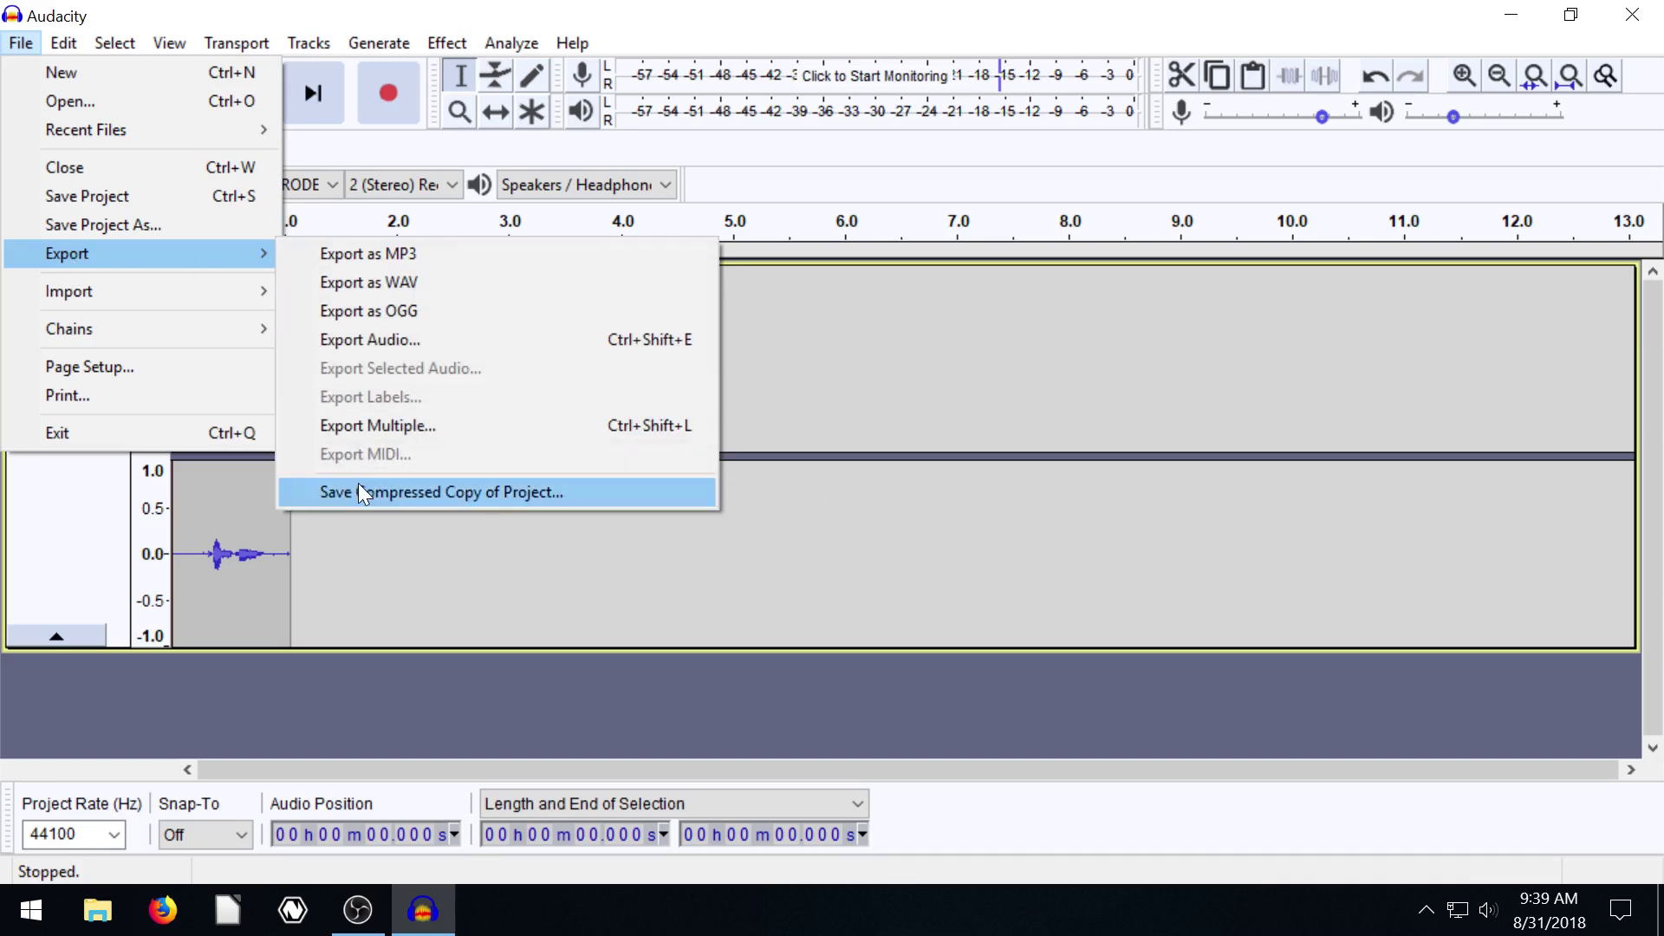
left_click(362, 340)
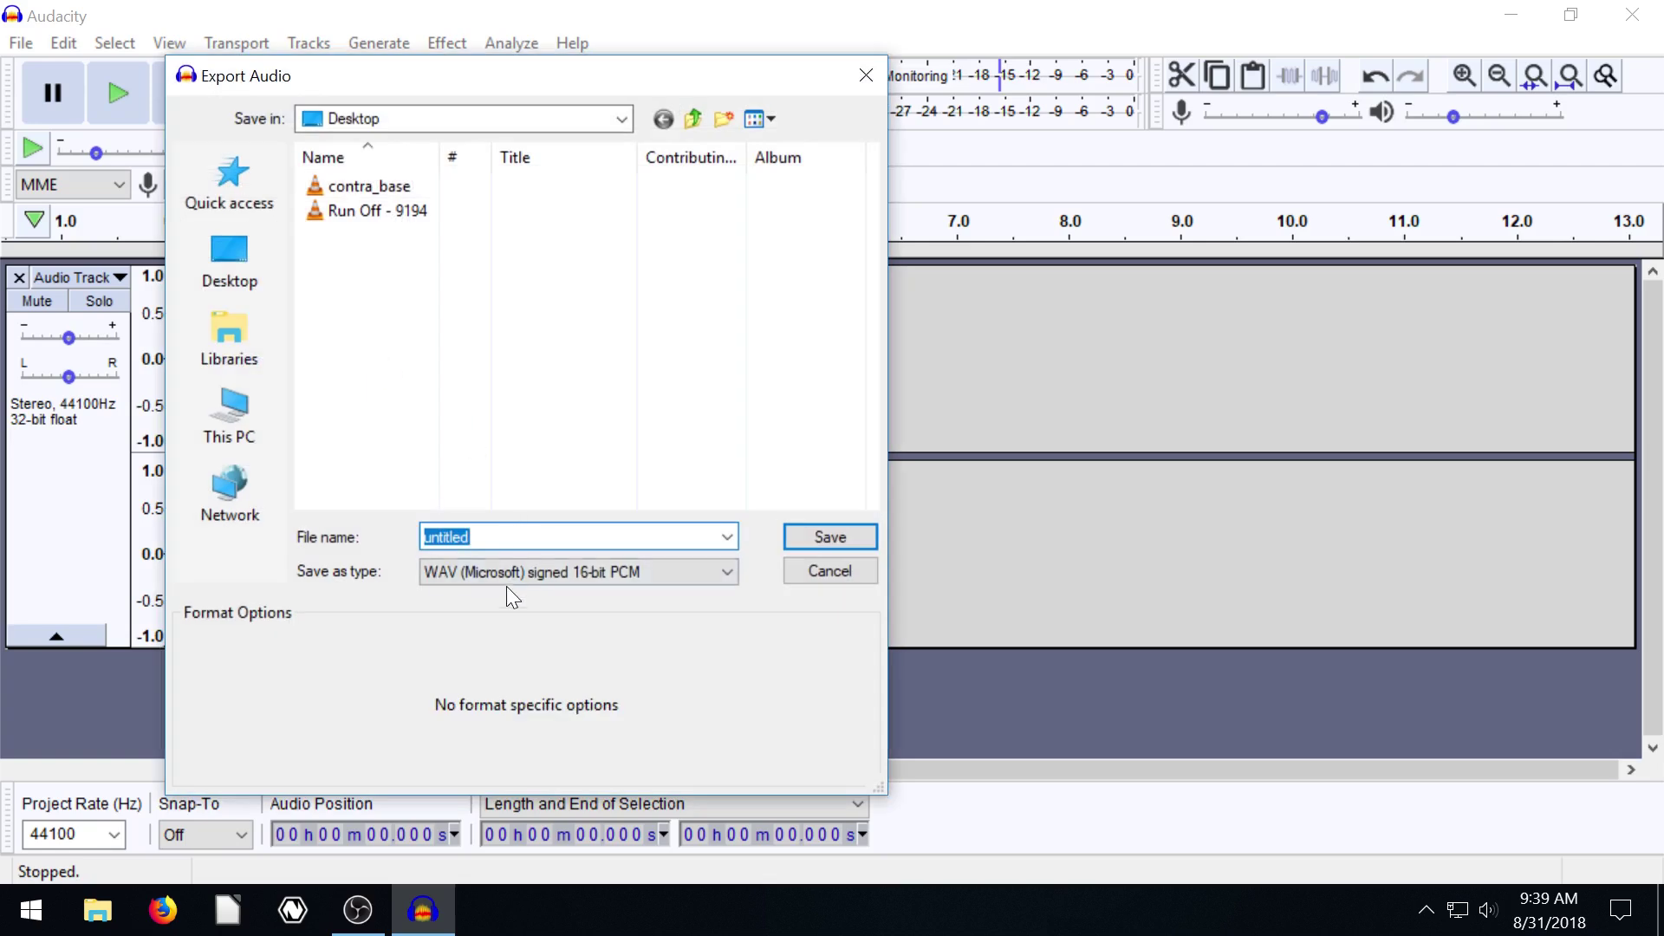
left_click(472, 571)
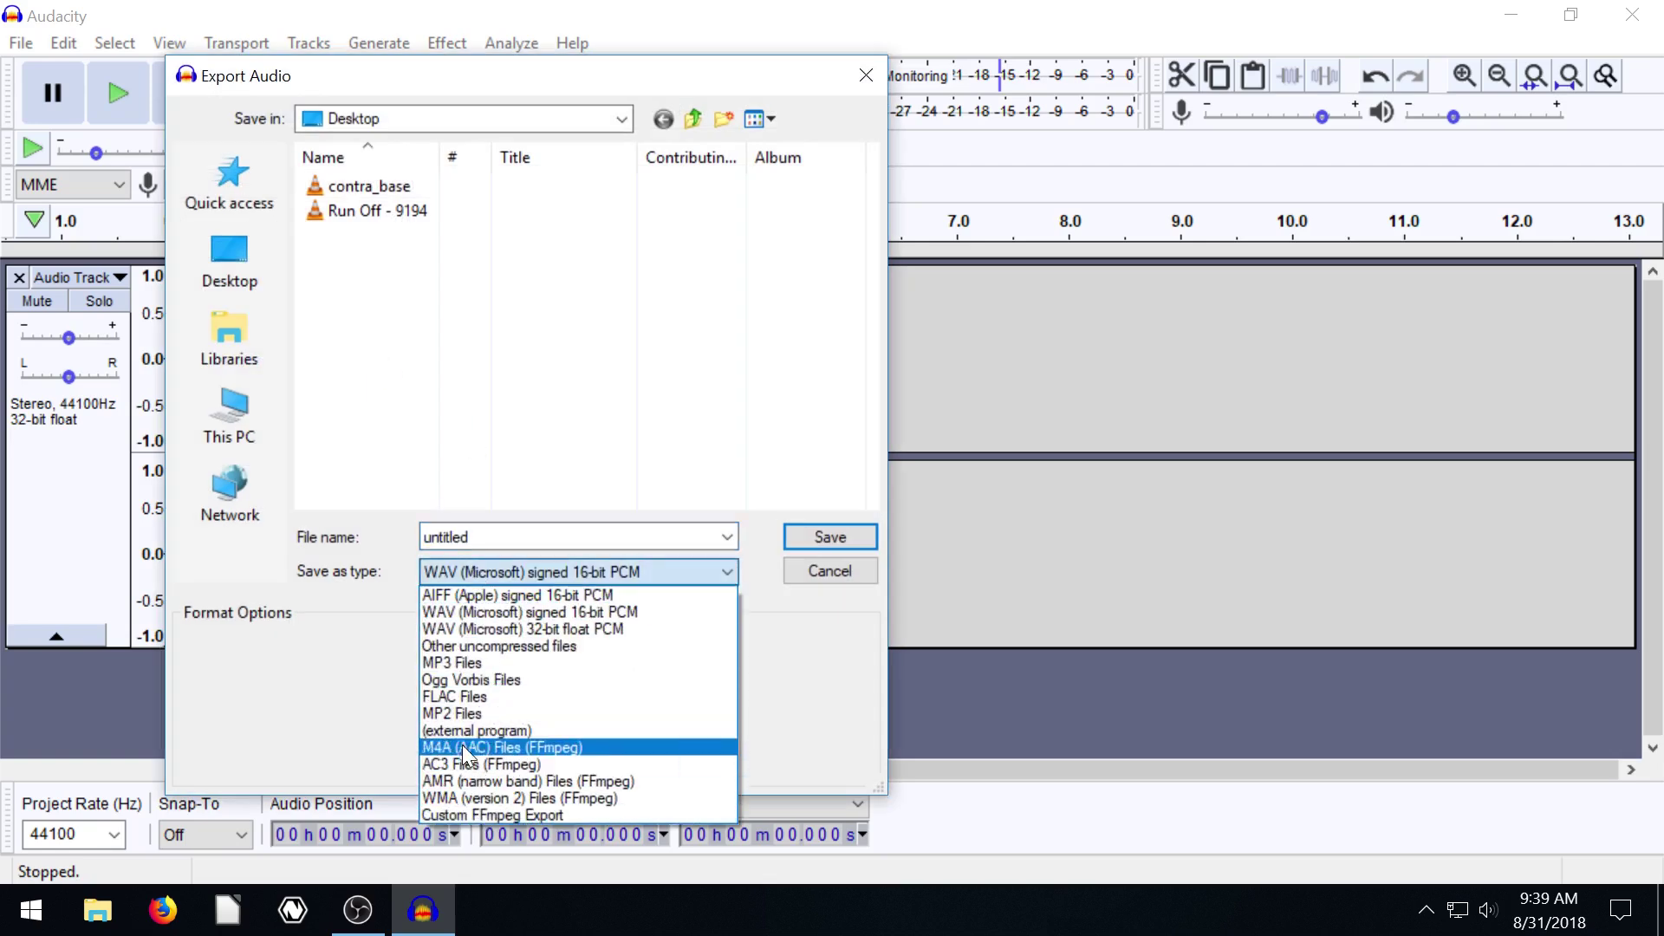
left_click(705, 637)
left_click(823, 570)
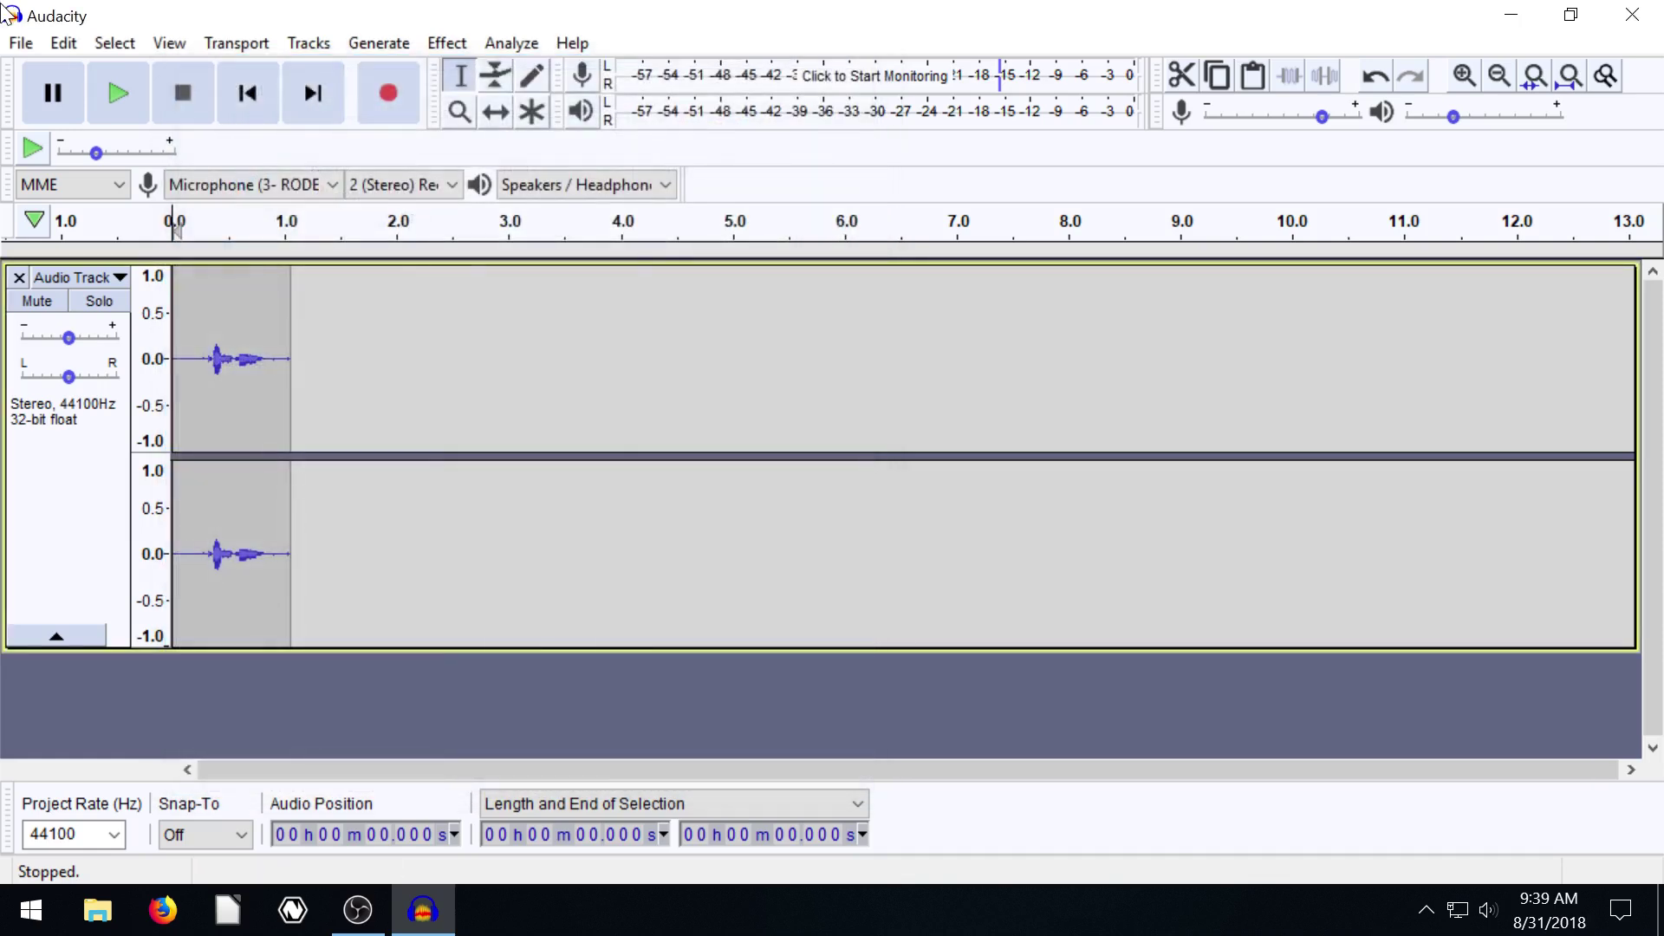
left_click(21, 43)
Step: Browse the Export Audio file types, keep WAV (Microsoft) signed 16-bit PCM, and cancel
mouse_move(80, 253)
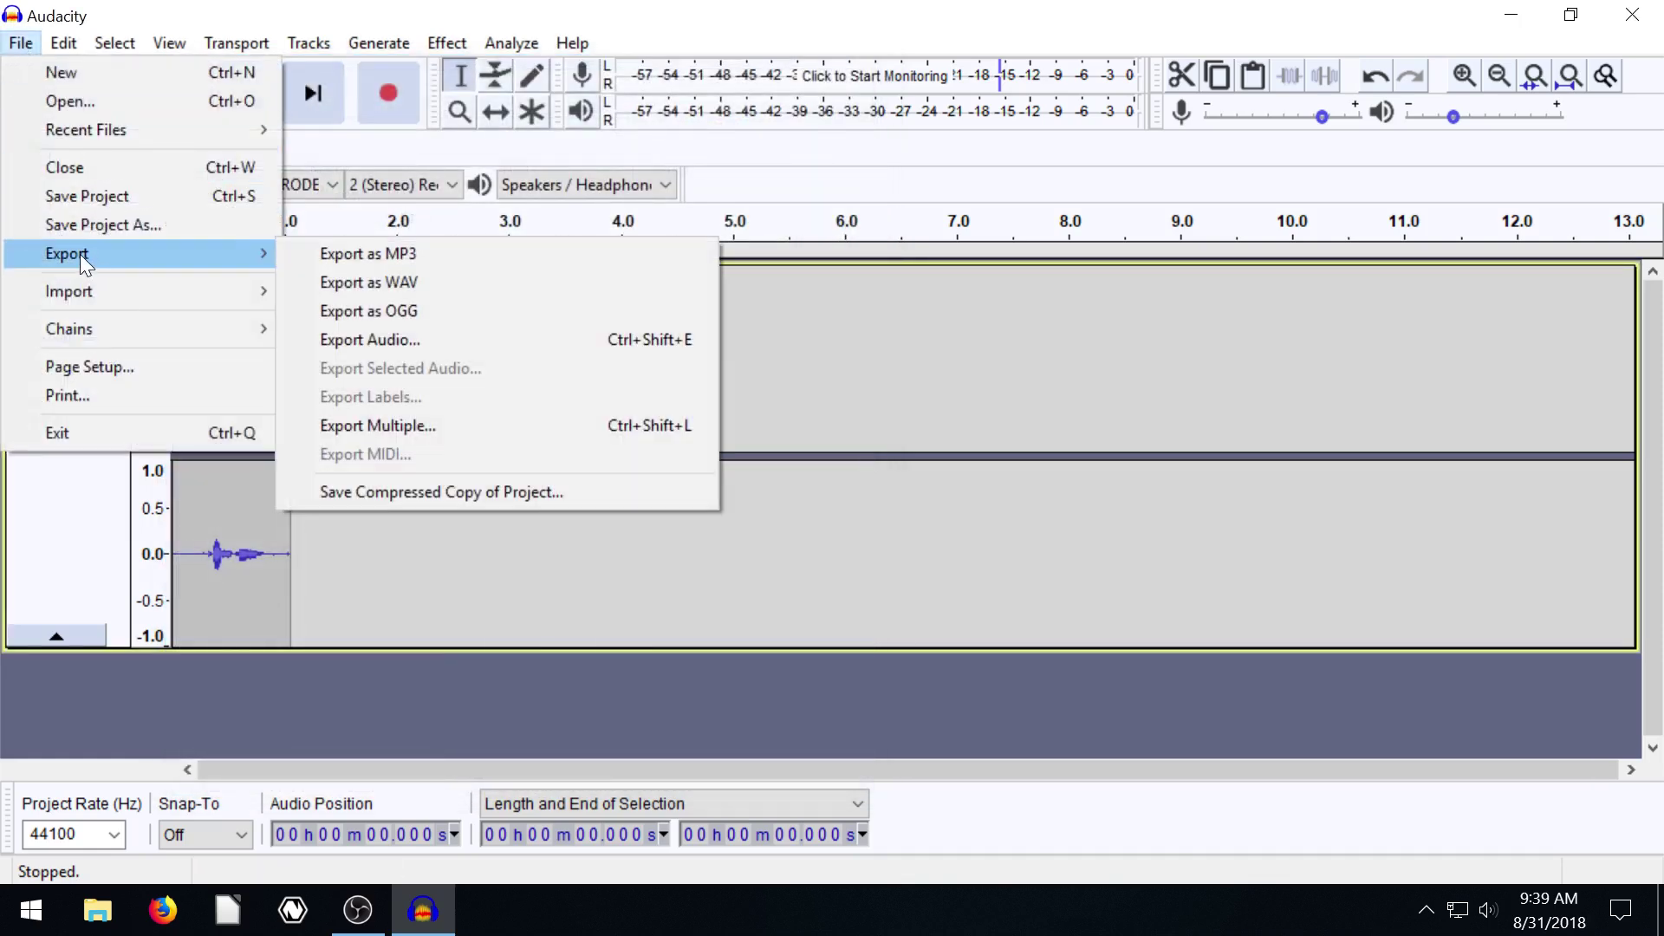
left_click(366, 337)
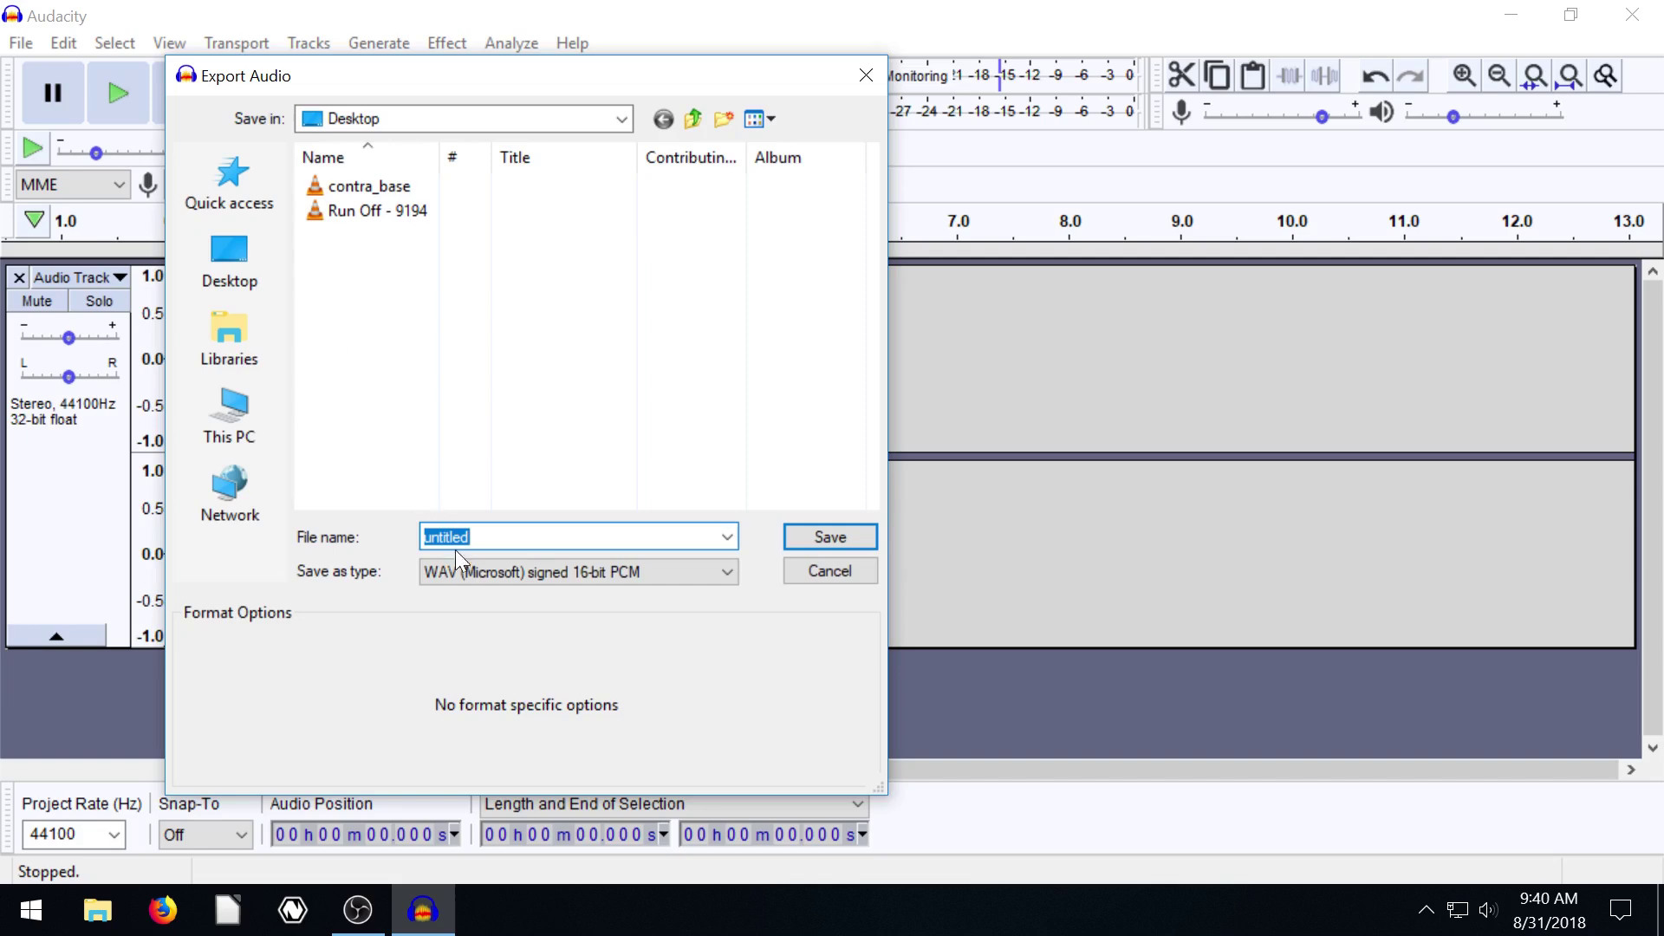
left_click(464, 571)
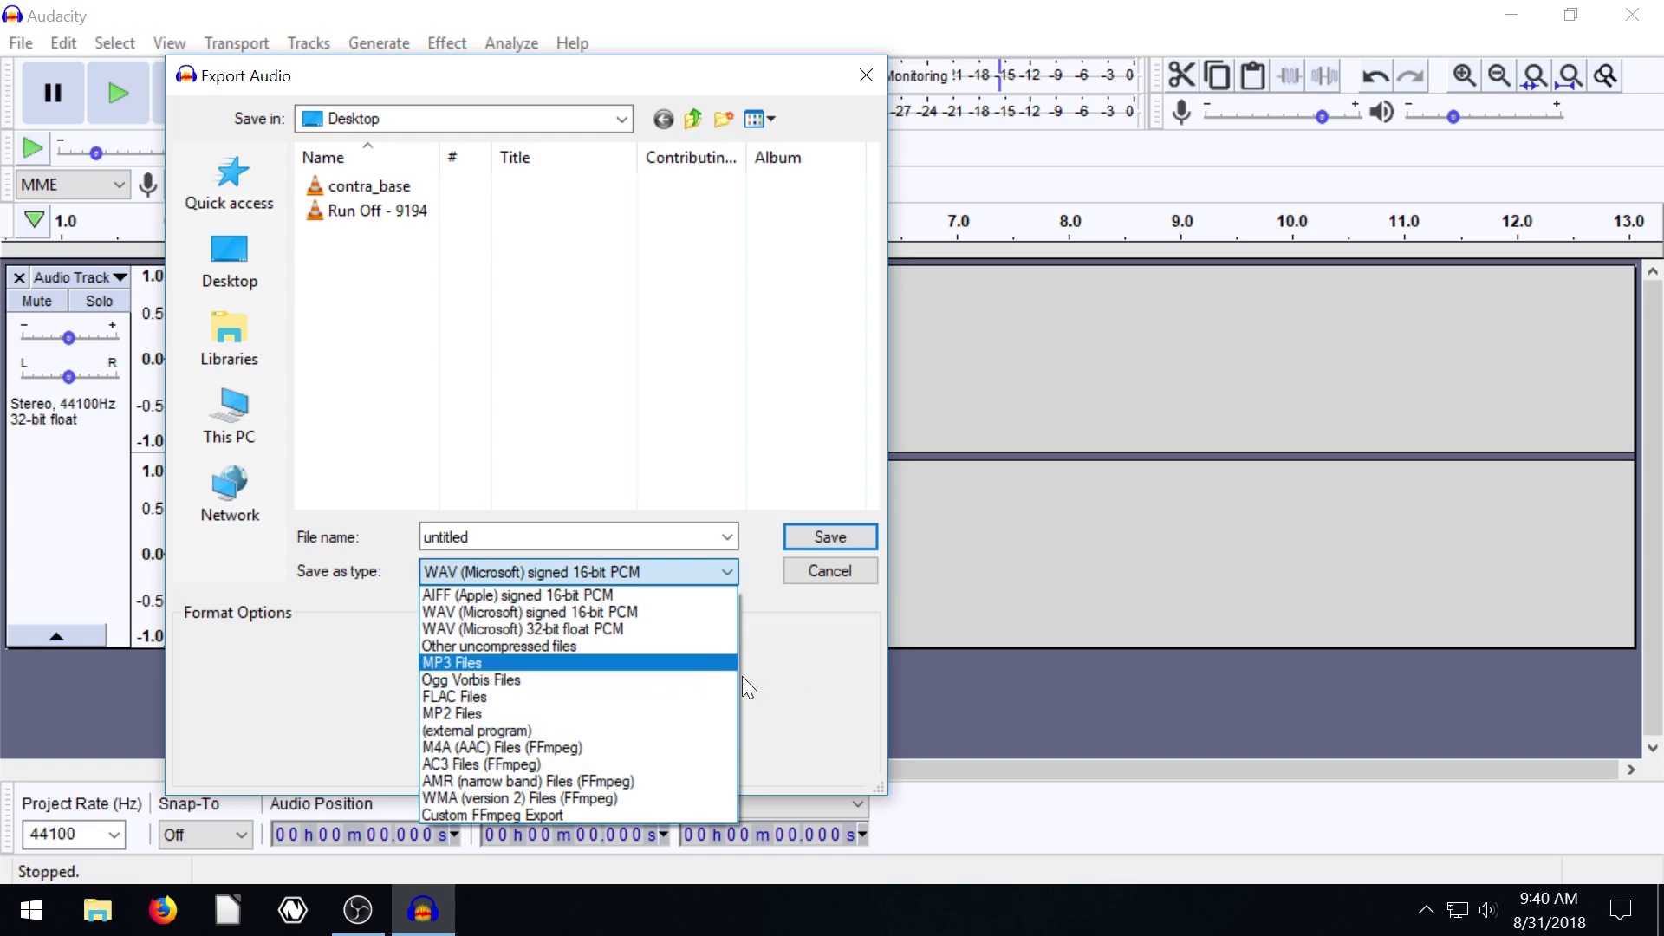
left_click(778, 652)
left_click(834, 573)
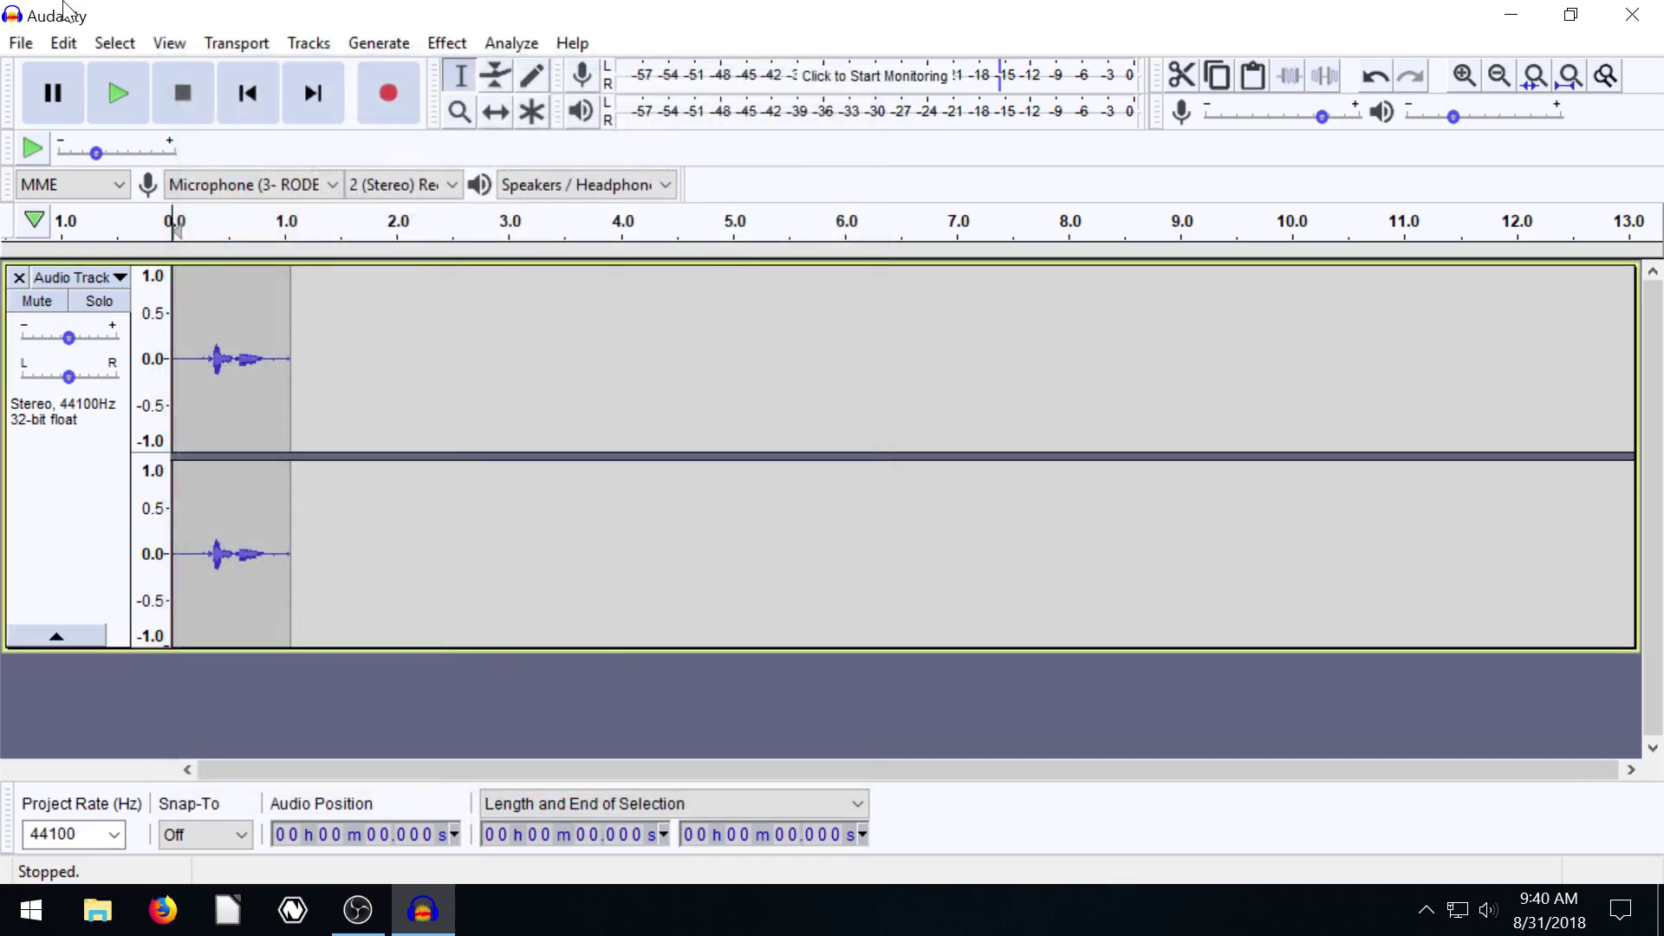
left_click(21, 43)
mouse_move(60, 253)
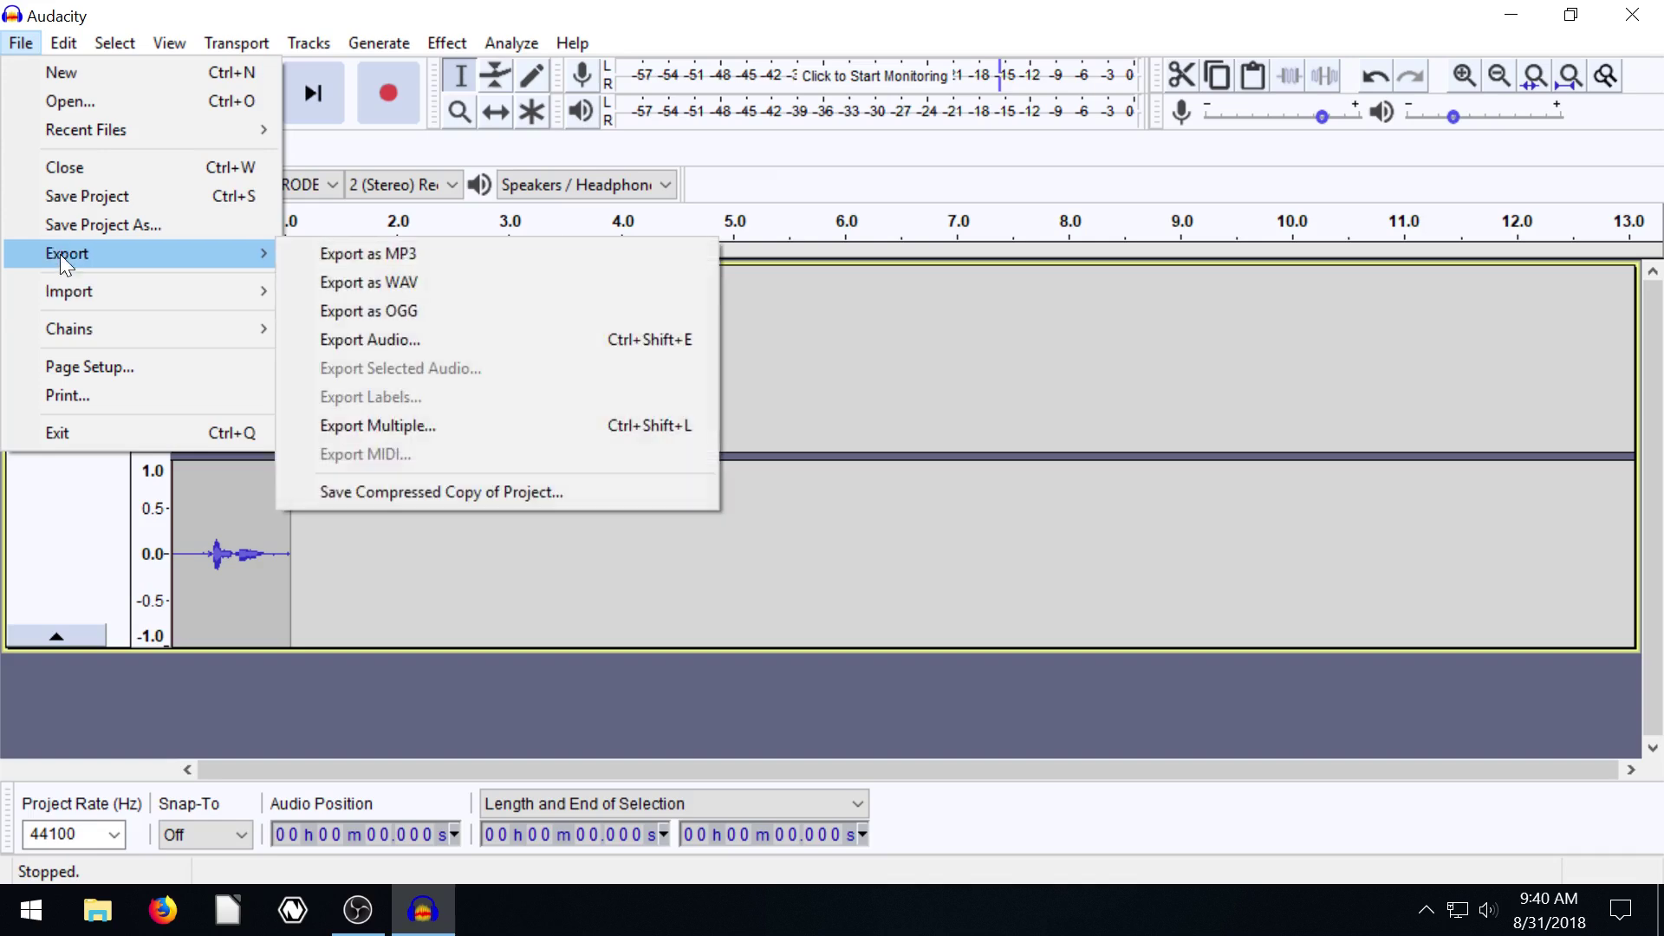
left_click(351, 279)
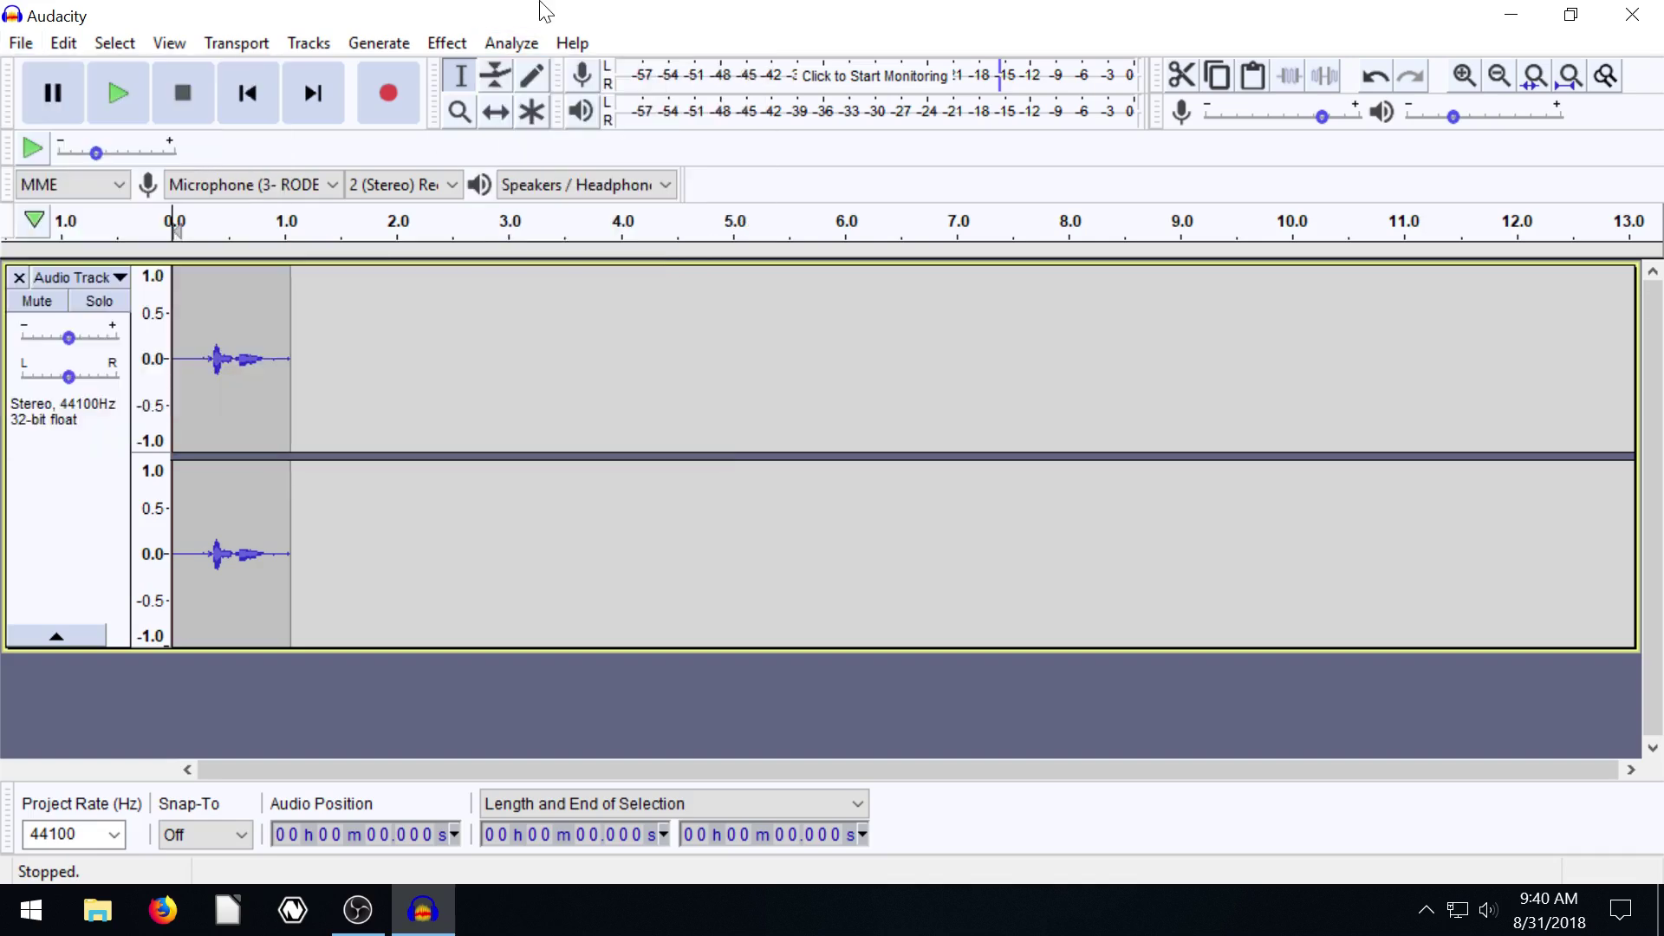